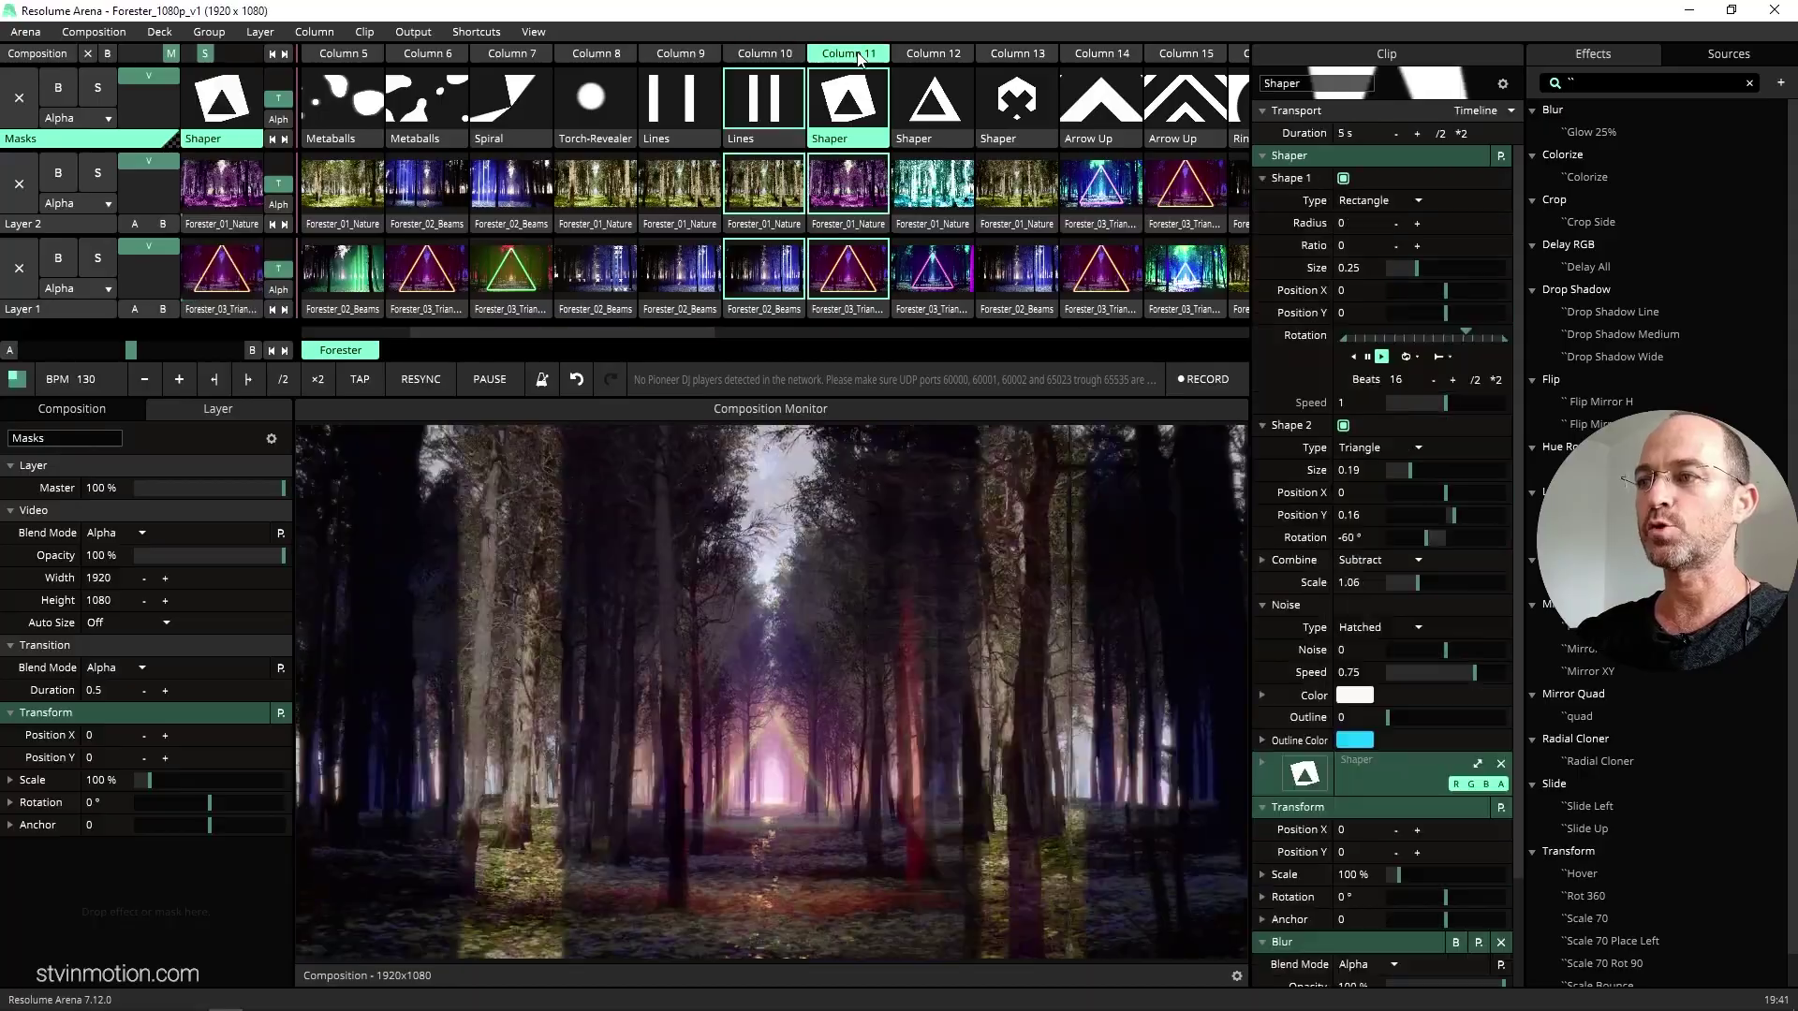
- Launch columns 12 through 18 one after another to preview each mask's blend of the forest clips
left_click(921, 56)
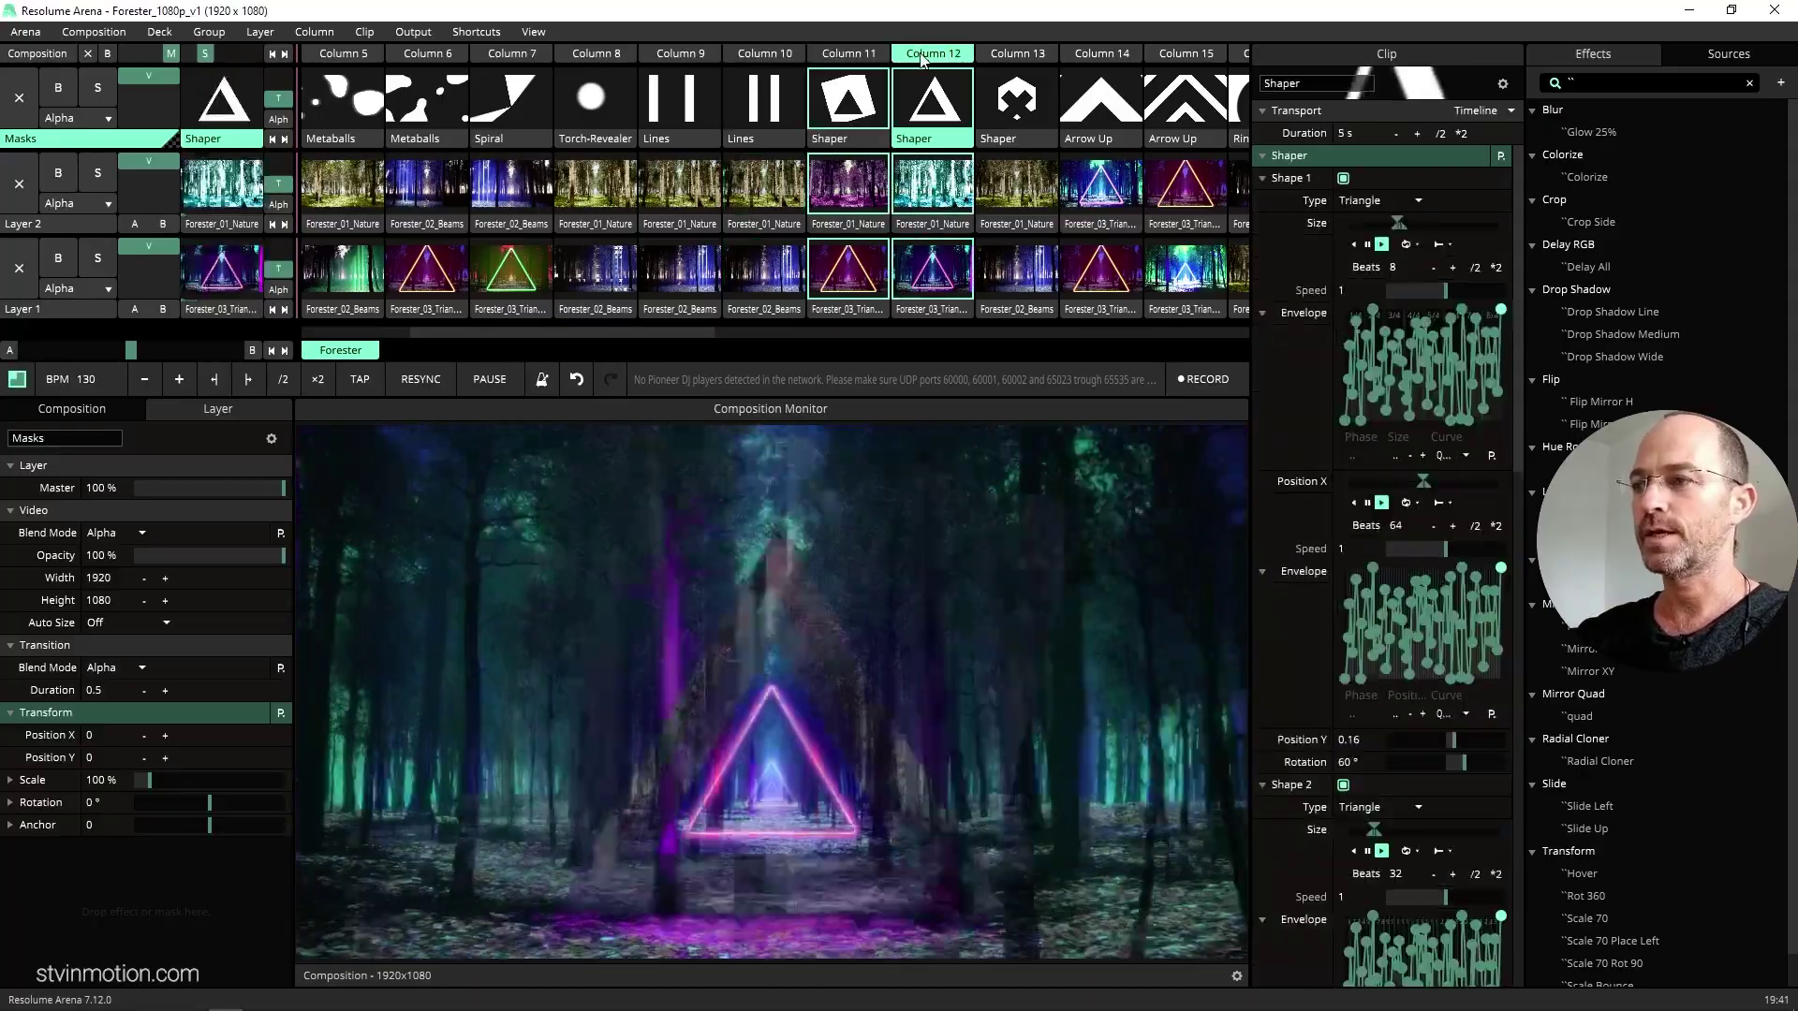
left_click(1020, 60)
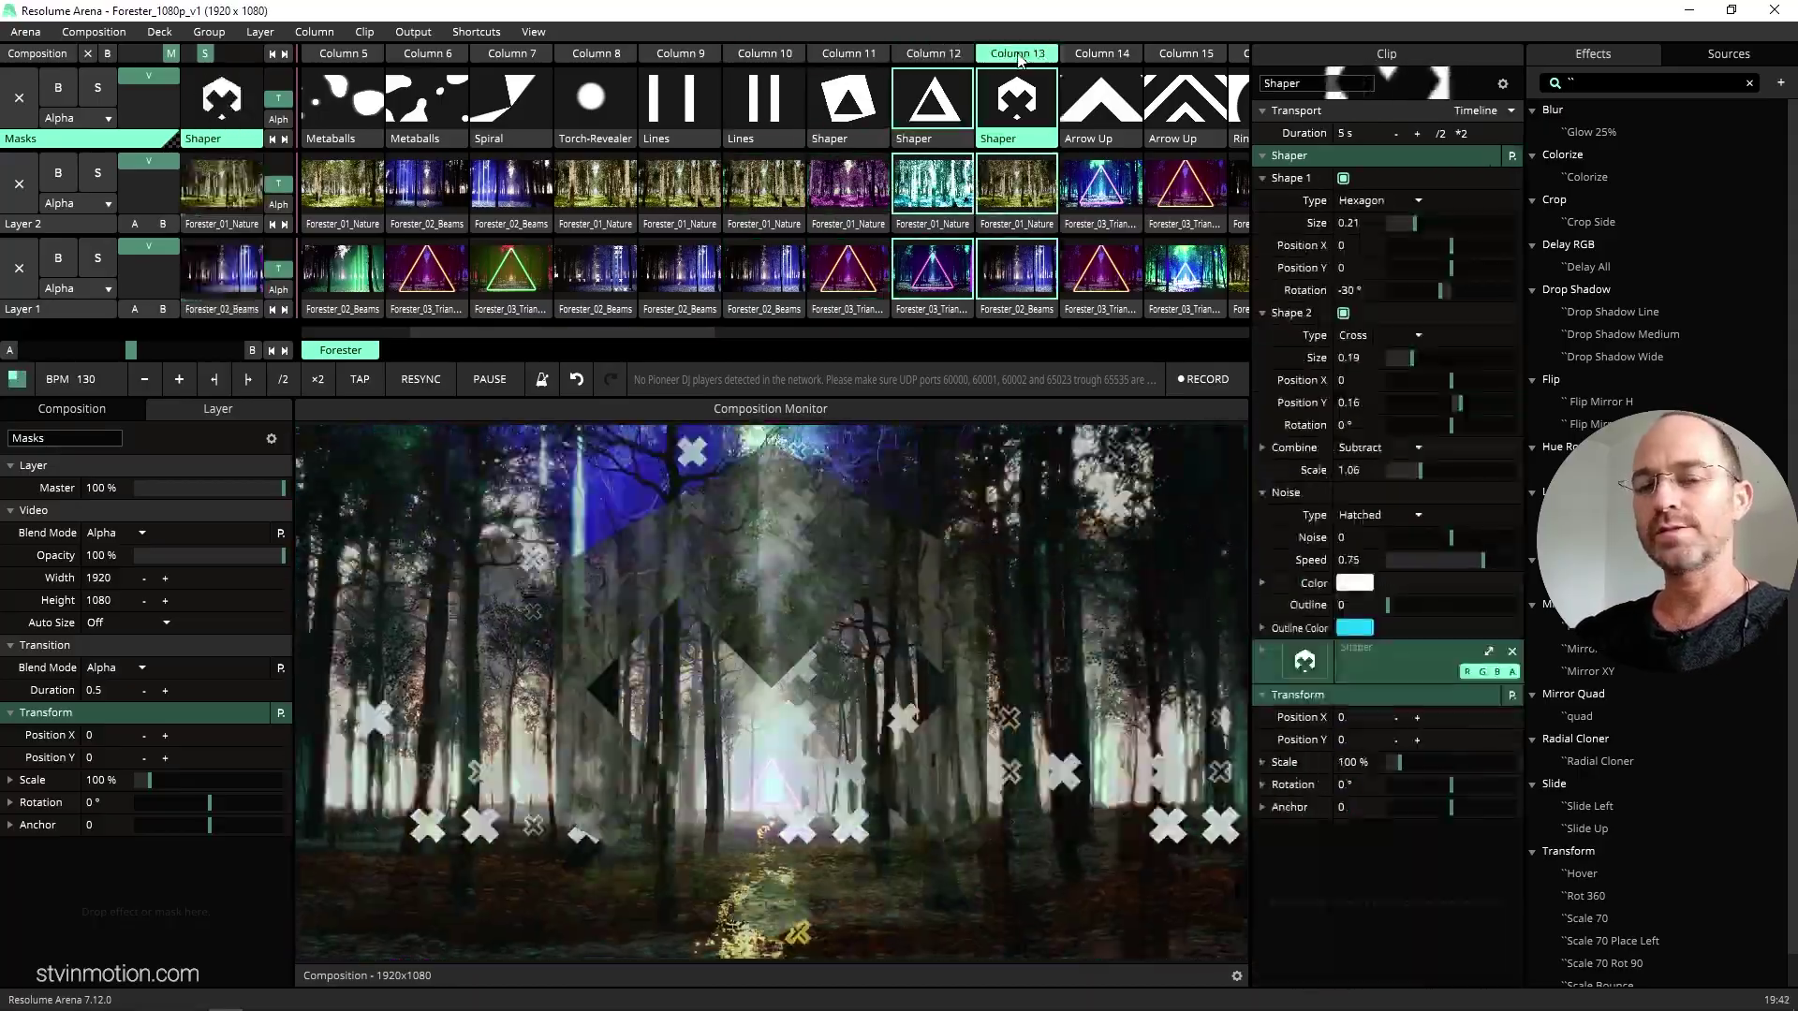
left_click(1097, 53)
scroll(1006, 106, "right", 3)
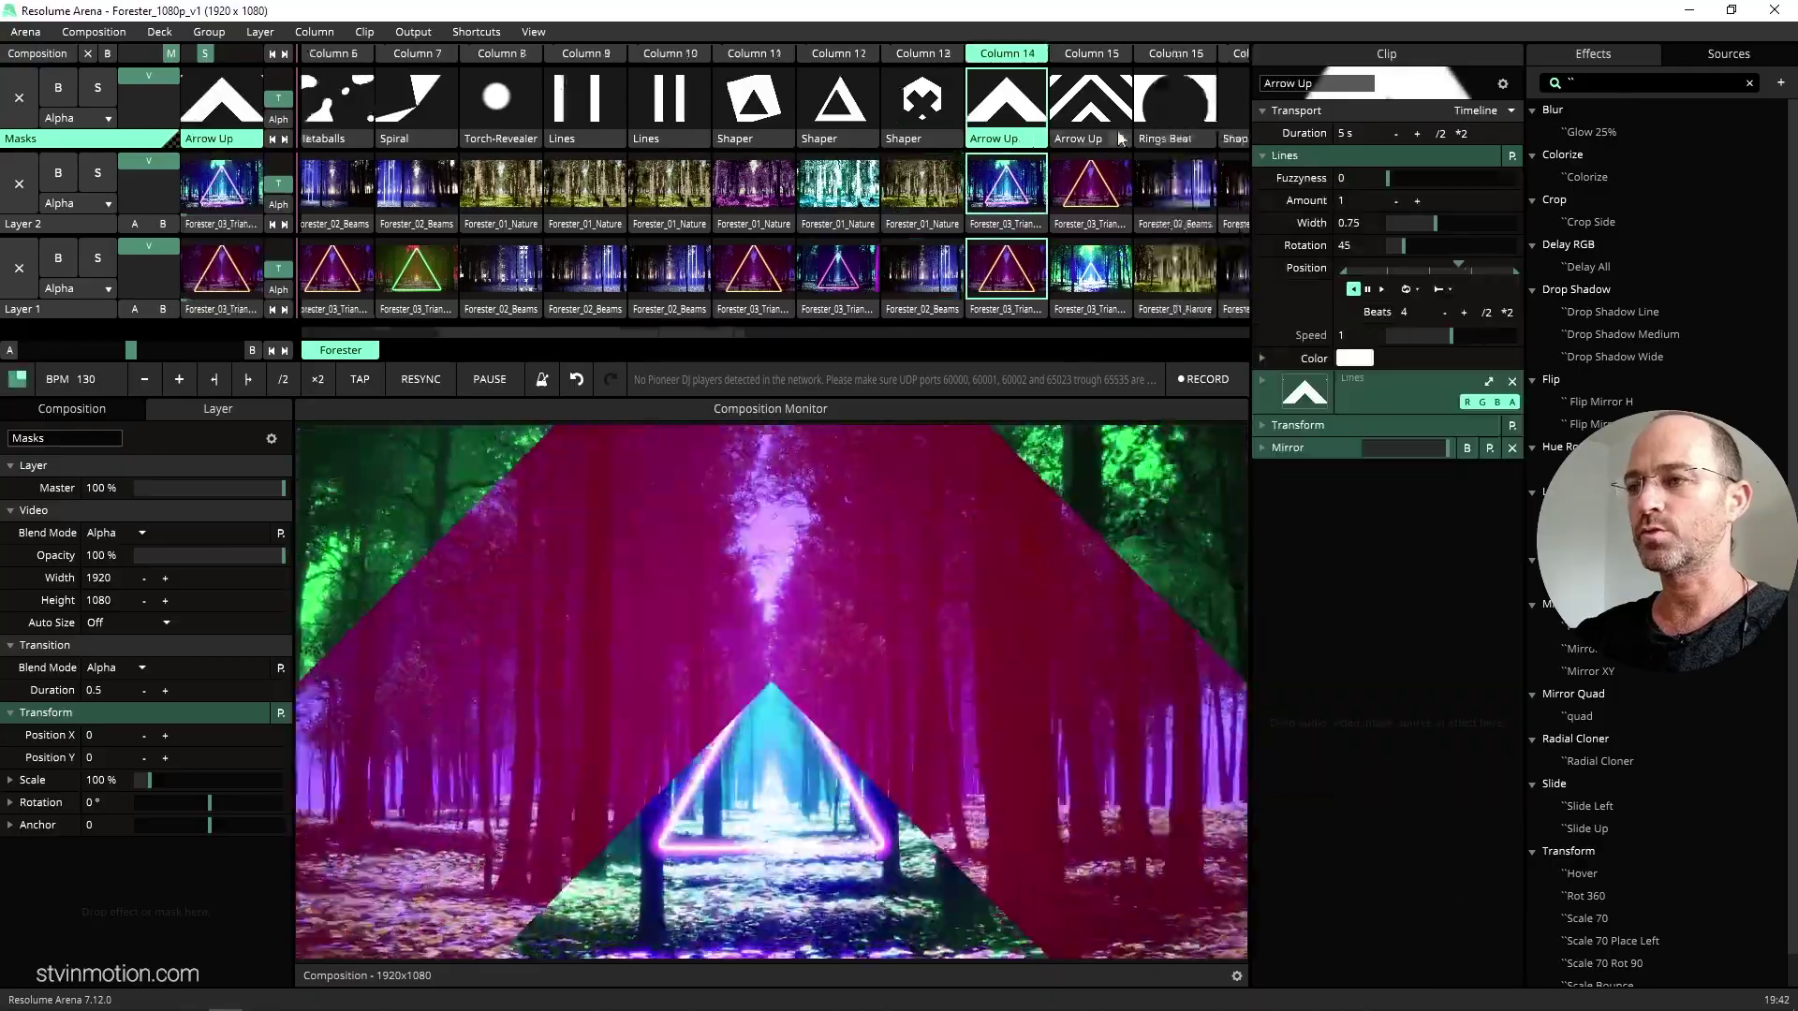
left_click(904, 56)
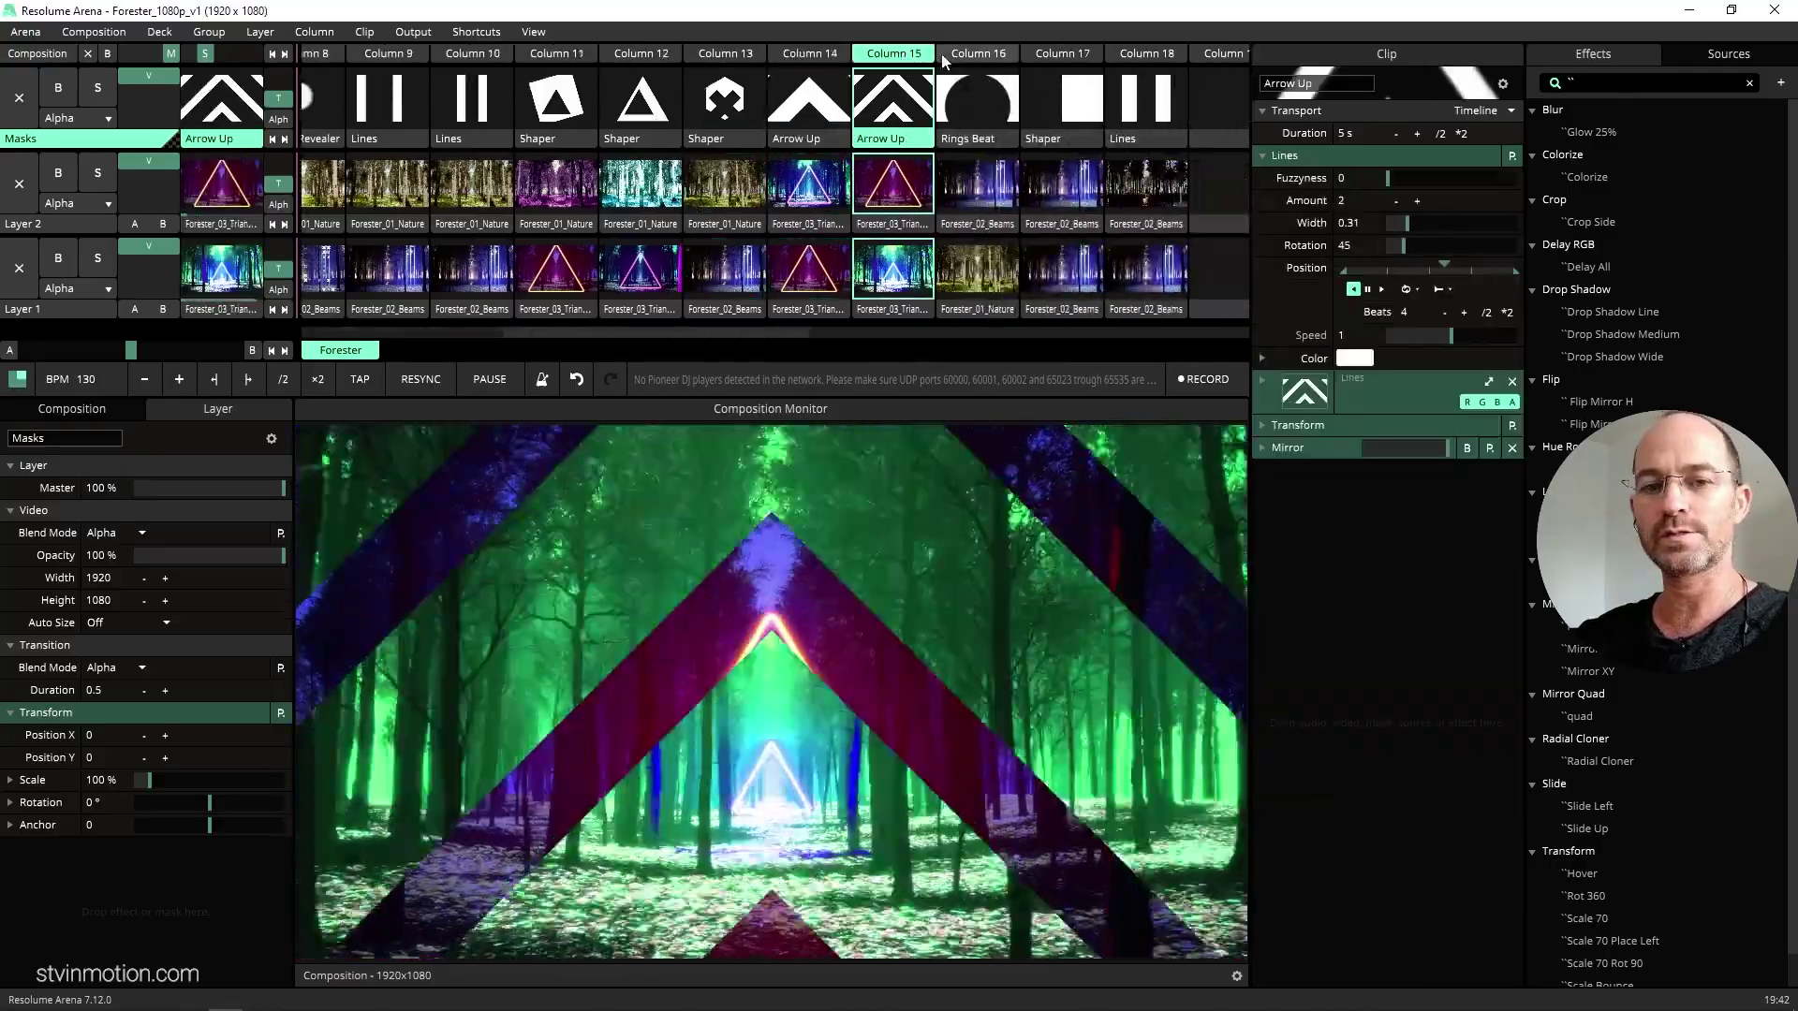
left_click(976, 54)
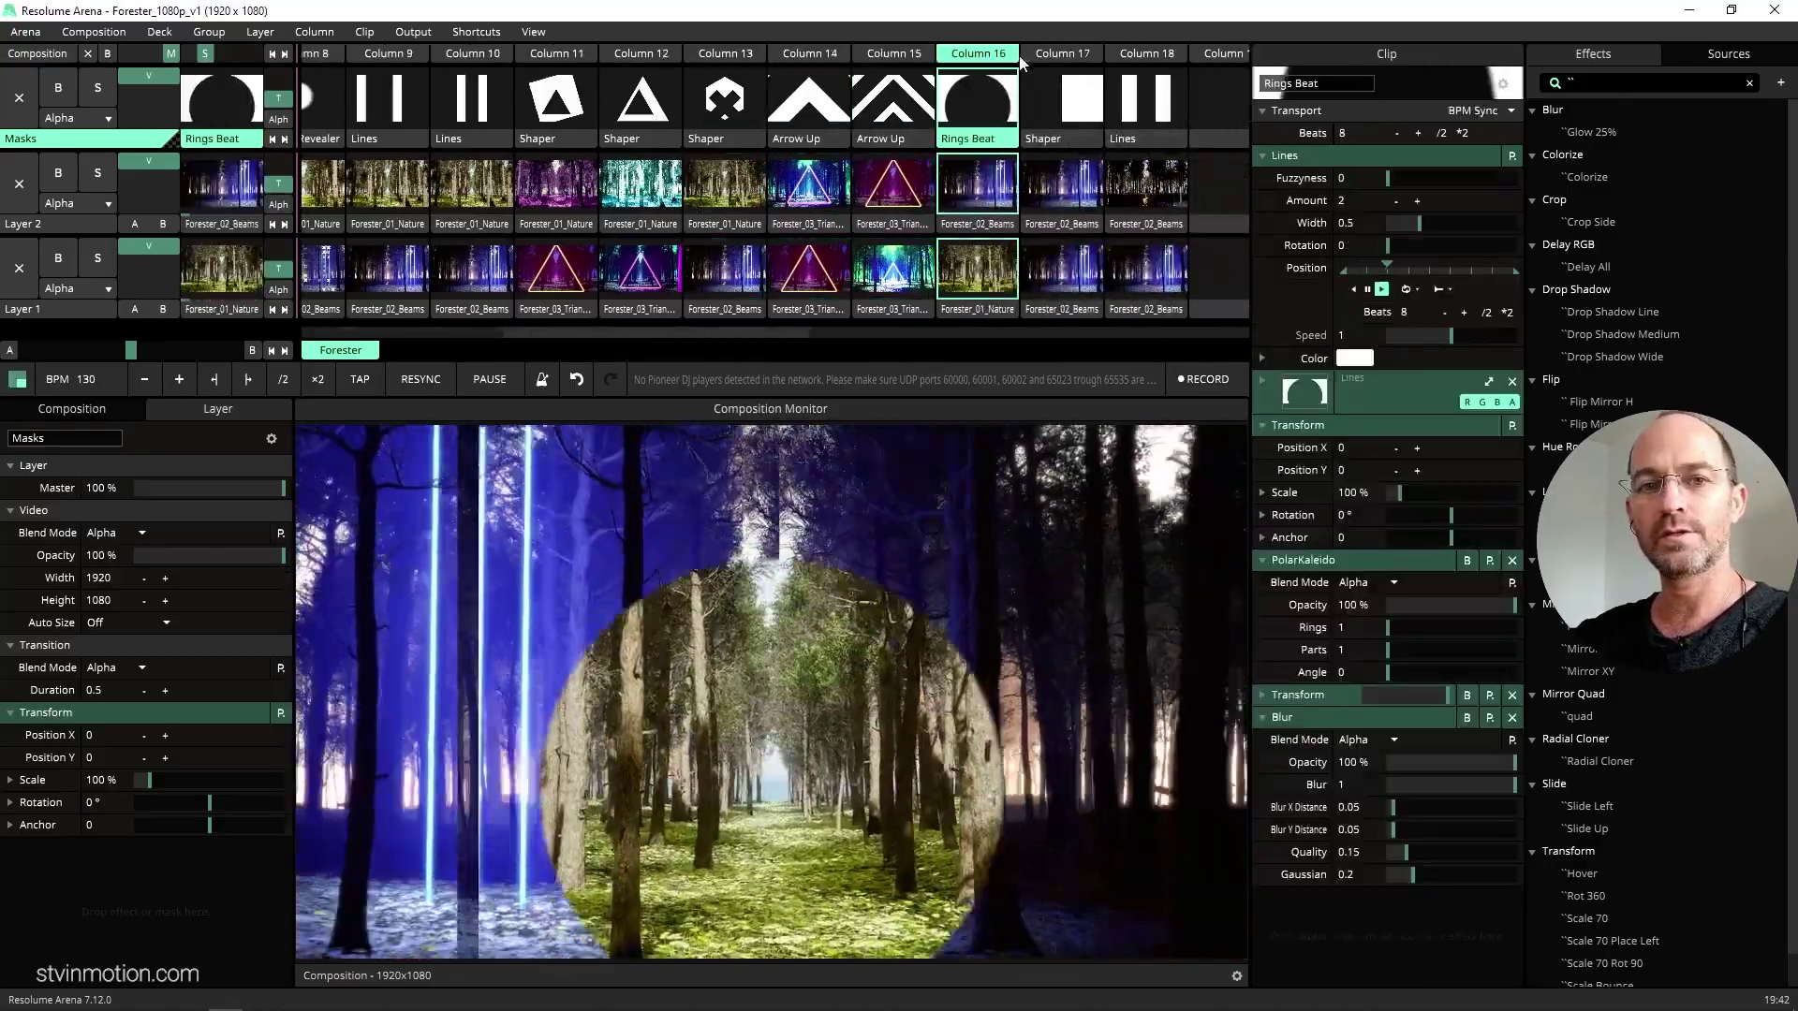
left_click(1047, 53)
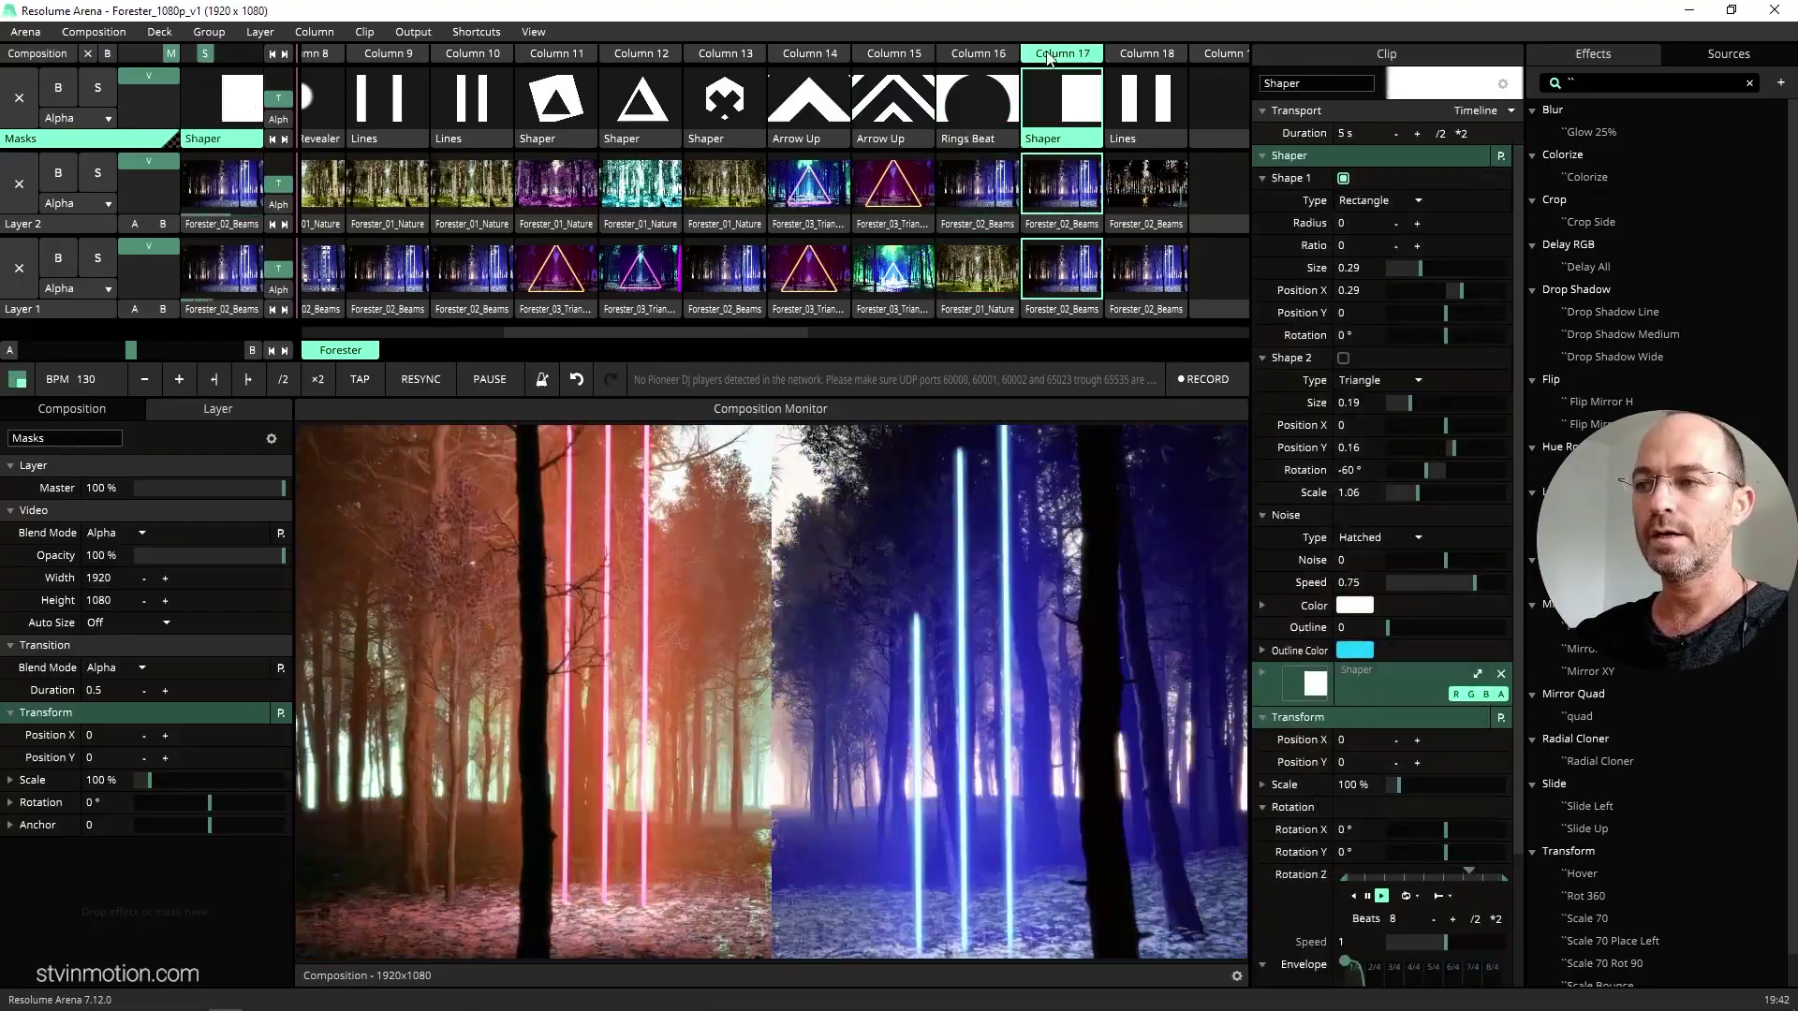
left_click(1143, 56)
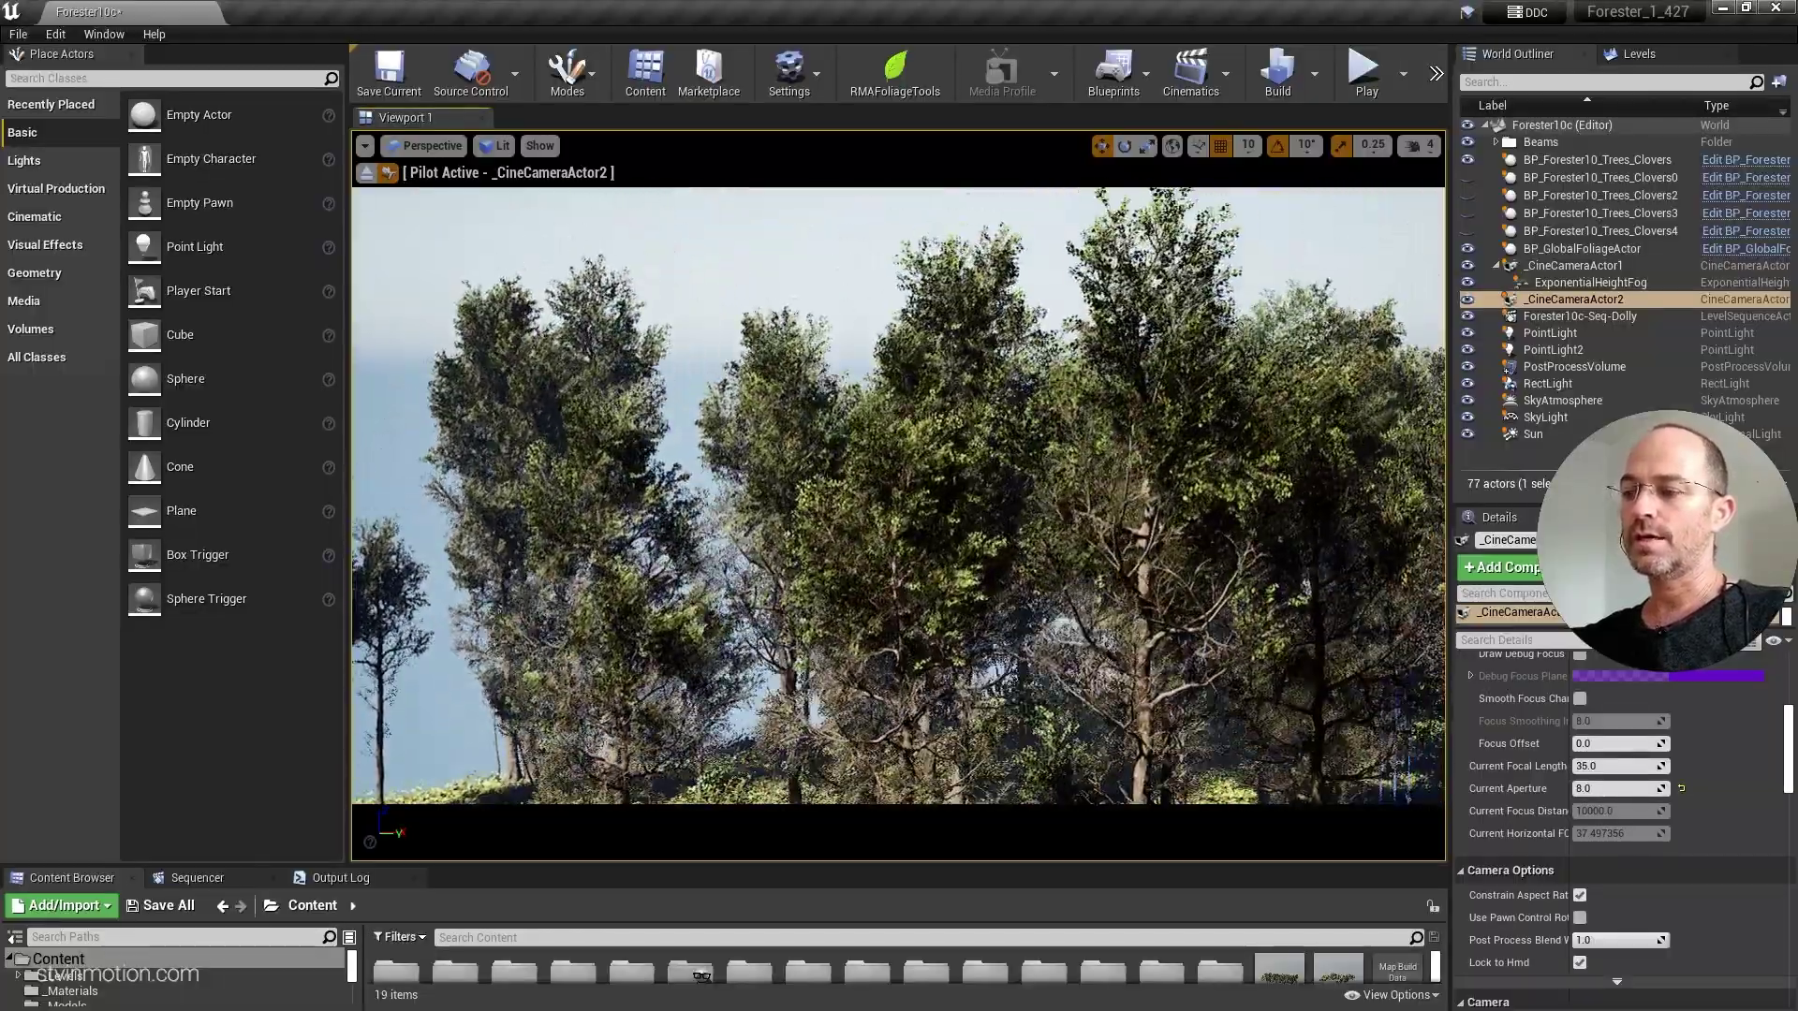
- Switch to the Unreal Engine Marketplace page for Megascans Trees: European Black Alder and browse its preview images
key("F9")
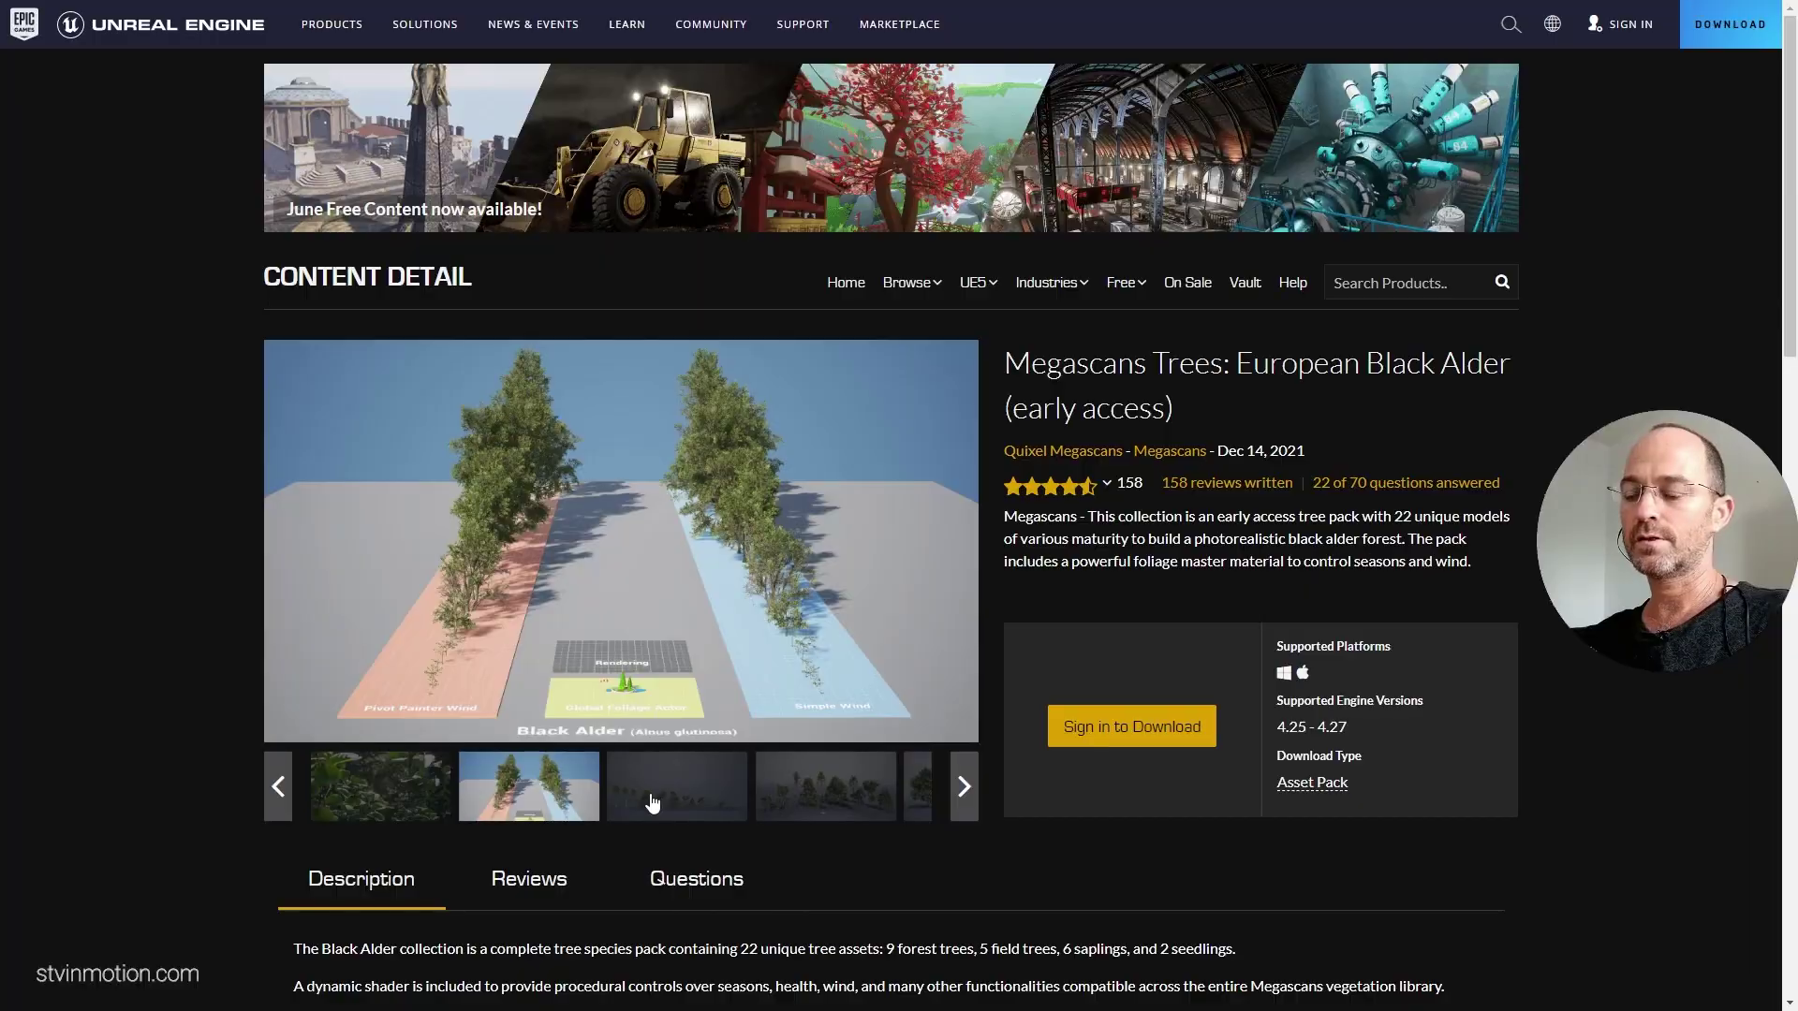
left_click(653, 803)
left_click(787, 785)
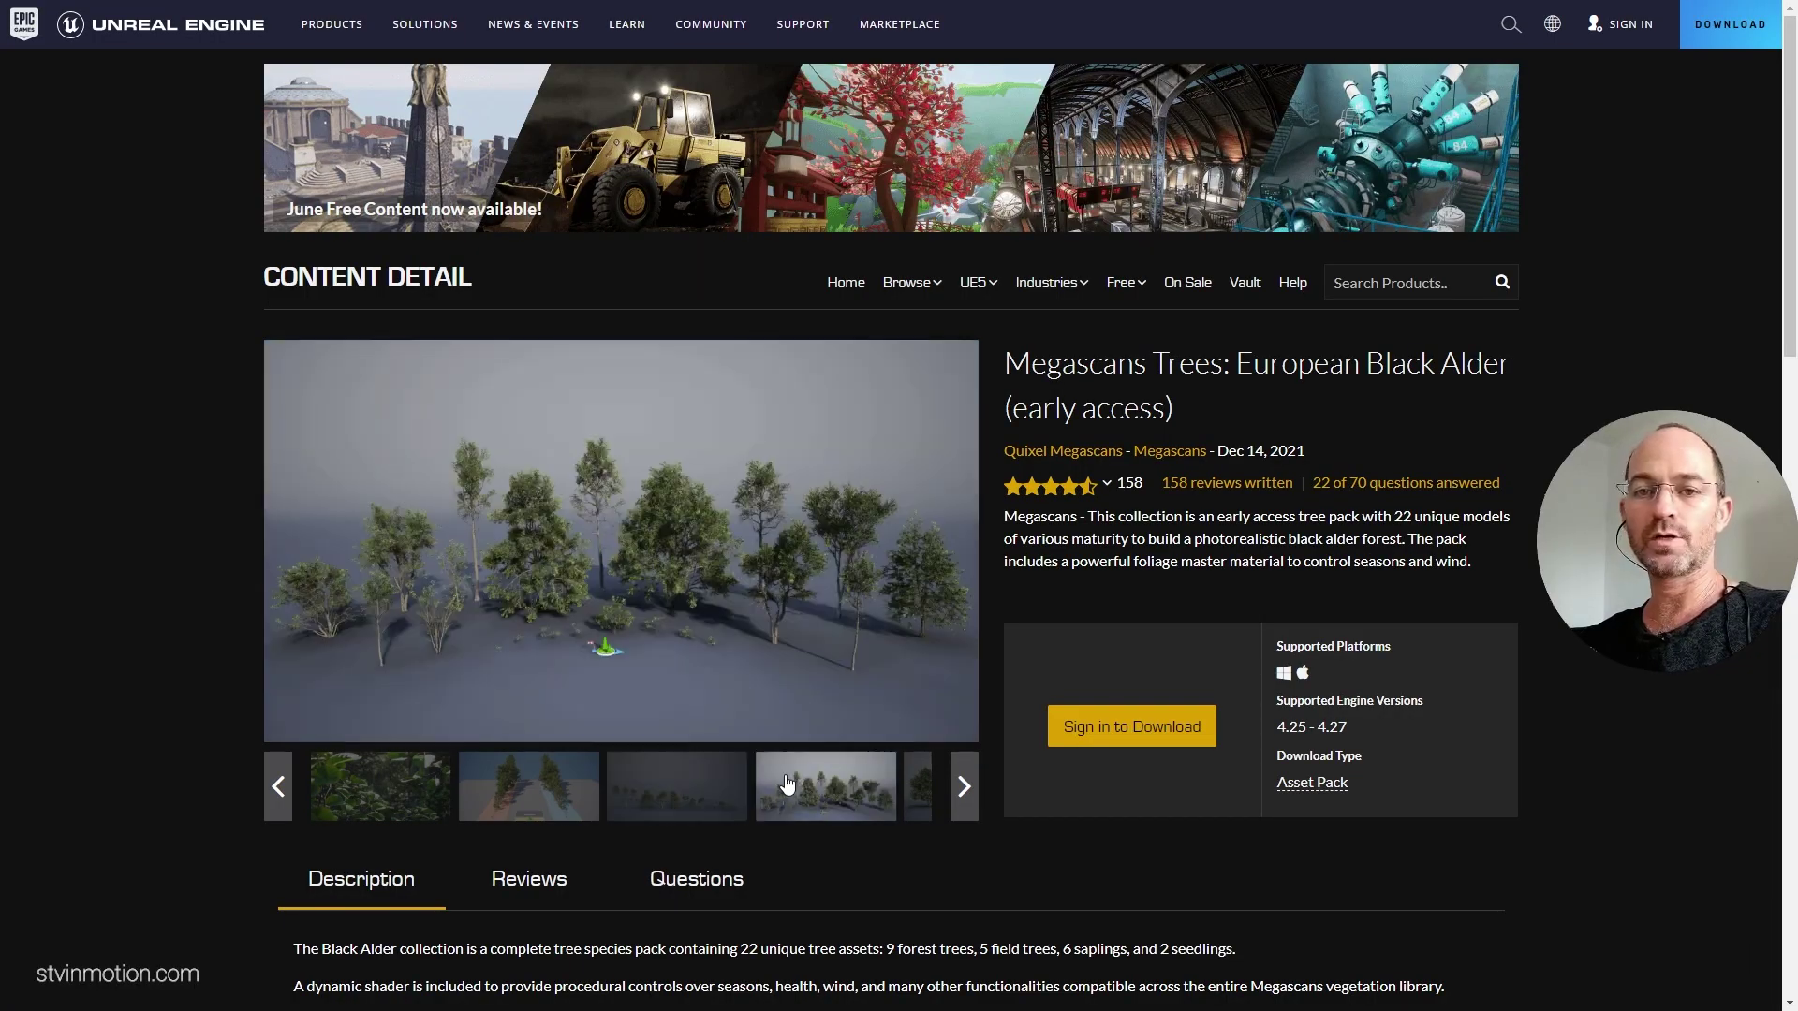
left_click(920, 797)
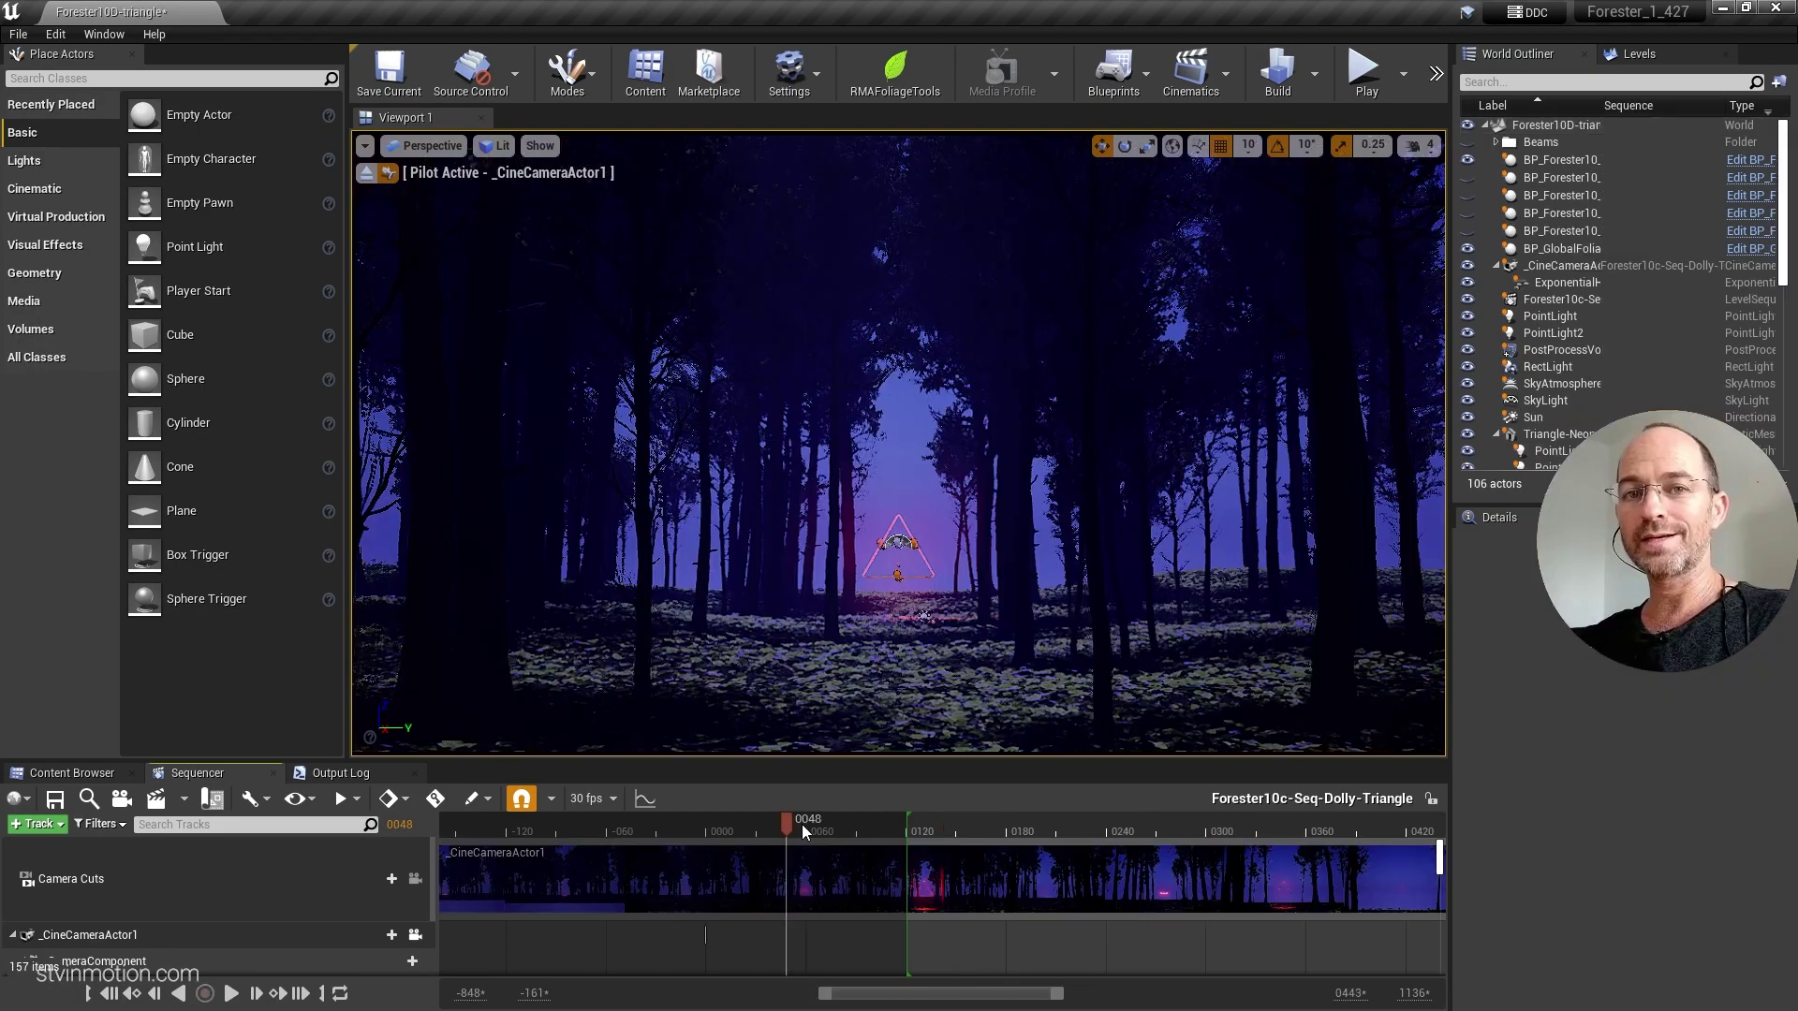
- Switch to Unreal Editor and scrub forward through the Forester10c-Seq-Dolly-Triangle sequence
left_click_drag(802, 824, 1054, 864)
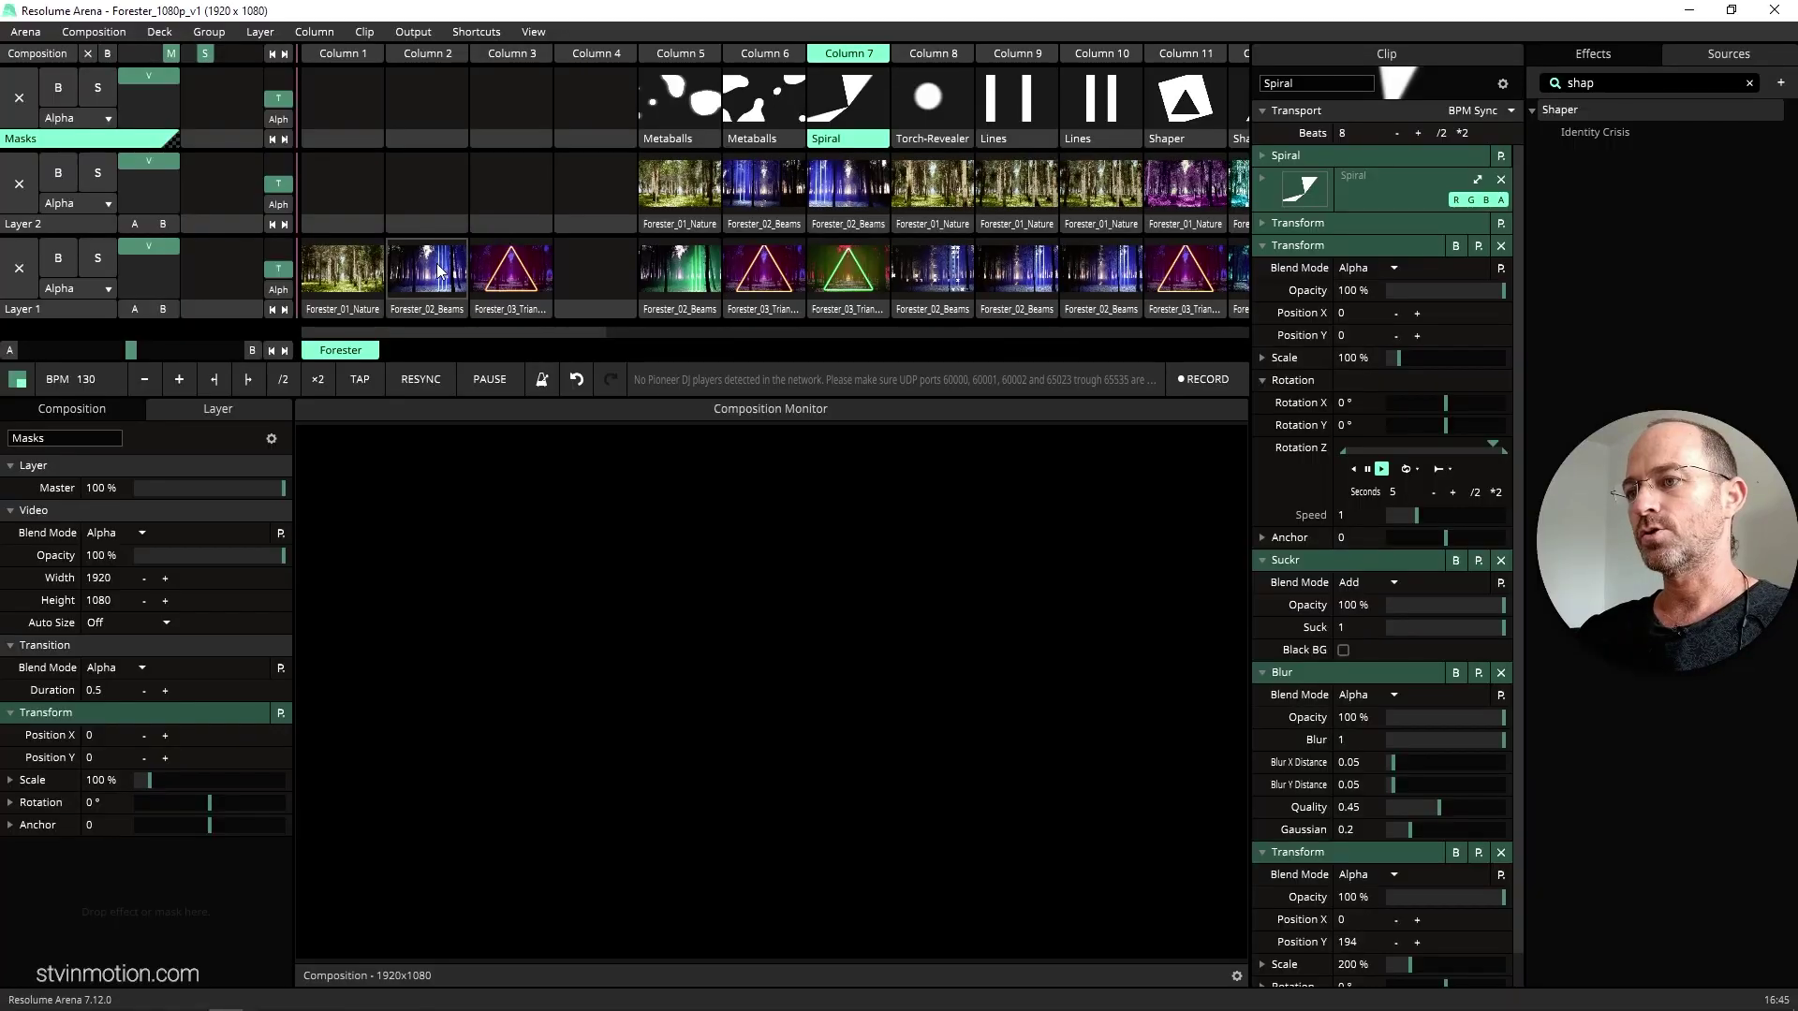
- Switch to Resolume Arena and play the Layer 1 clips Forester_02_Beams, Forester_03_Triangle and Forester_01_Nature in turn
left_click(433, 274)
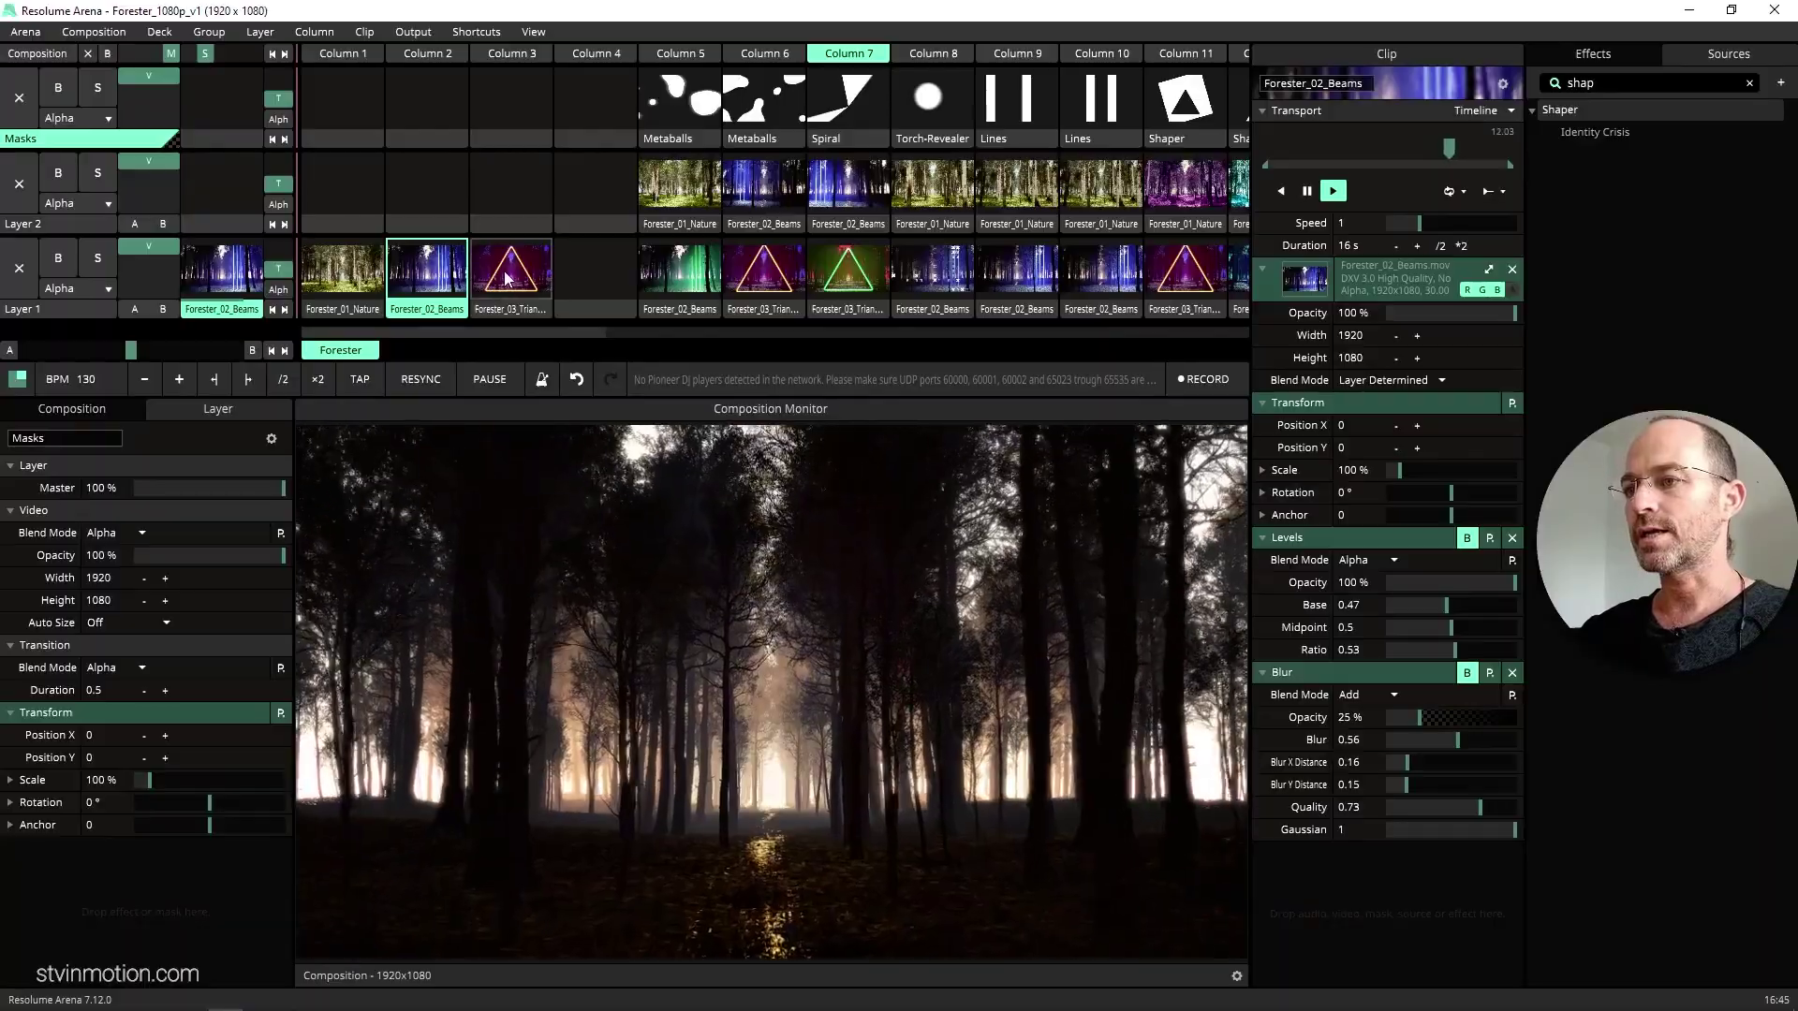
left_click(505, 279)
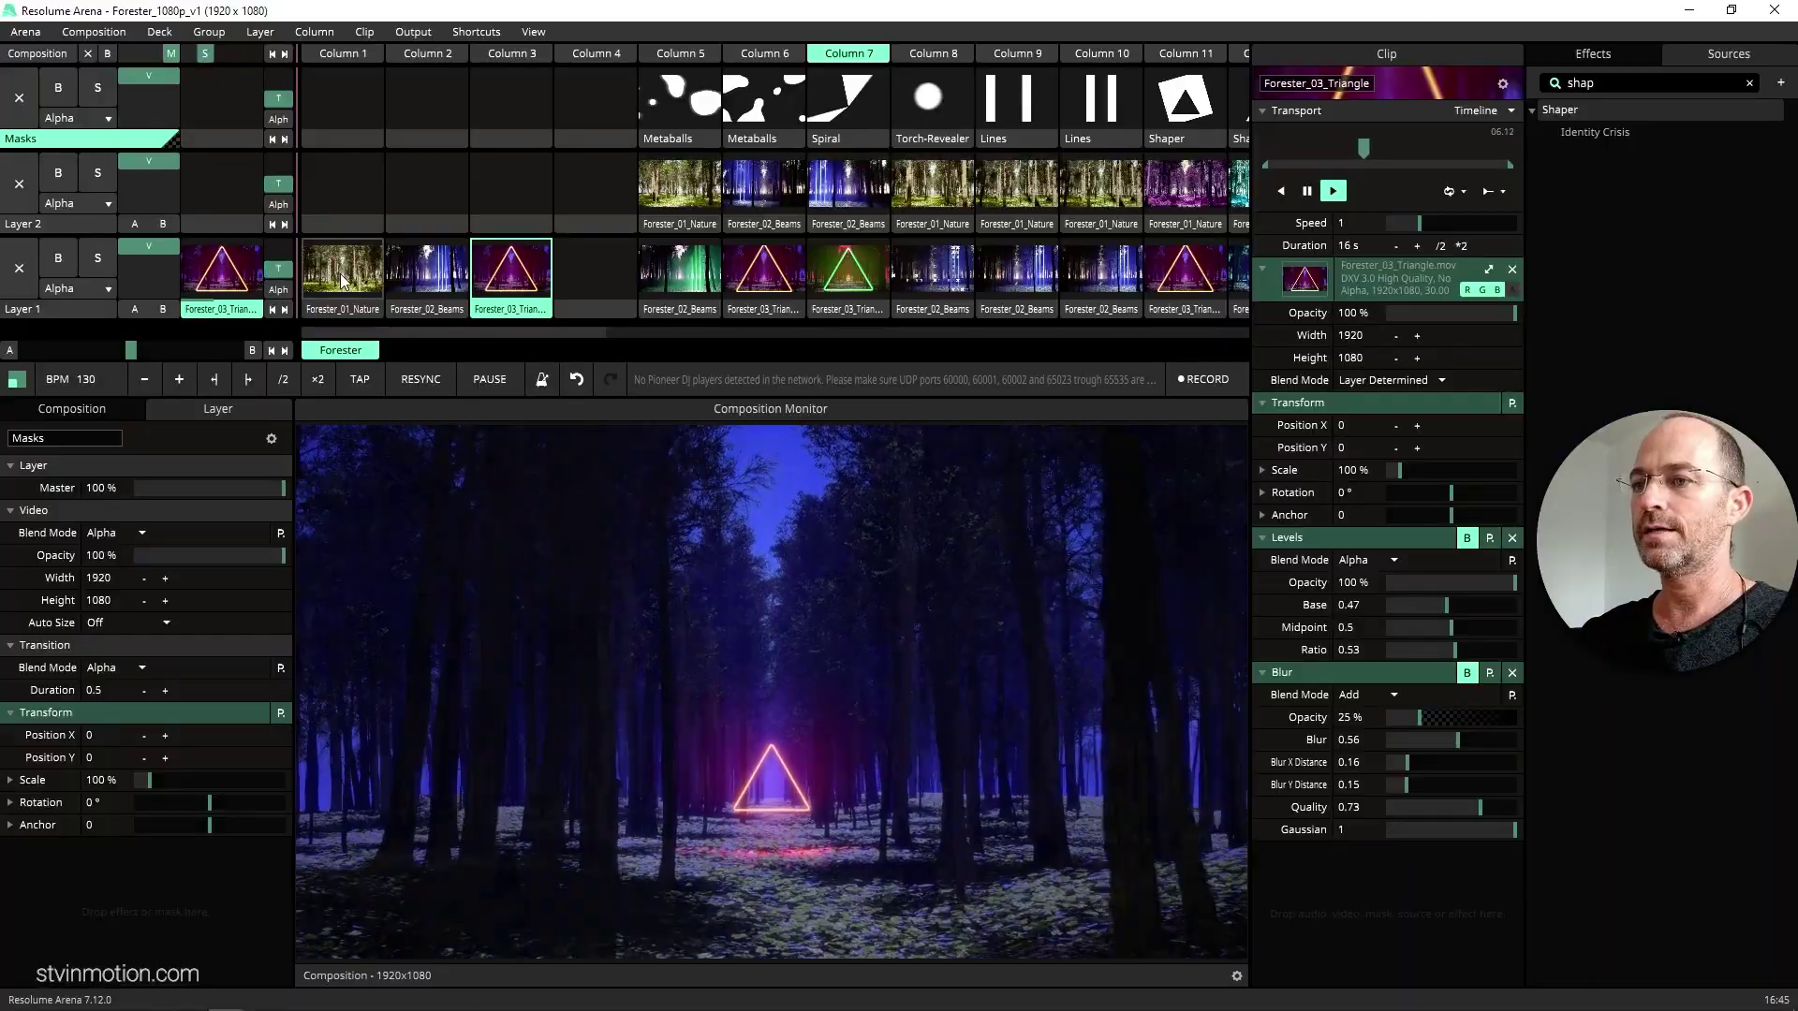
left_click(343, 279)
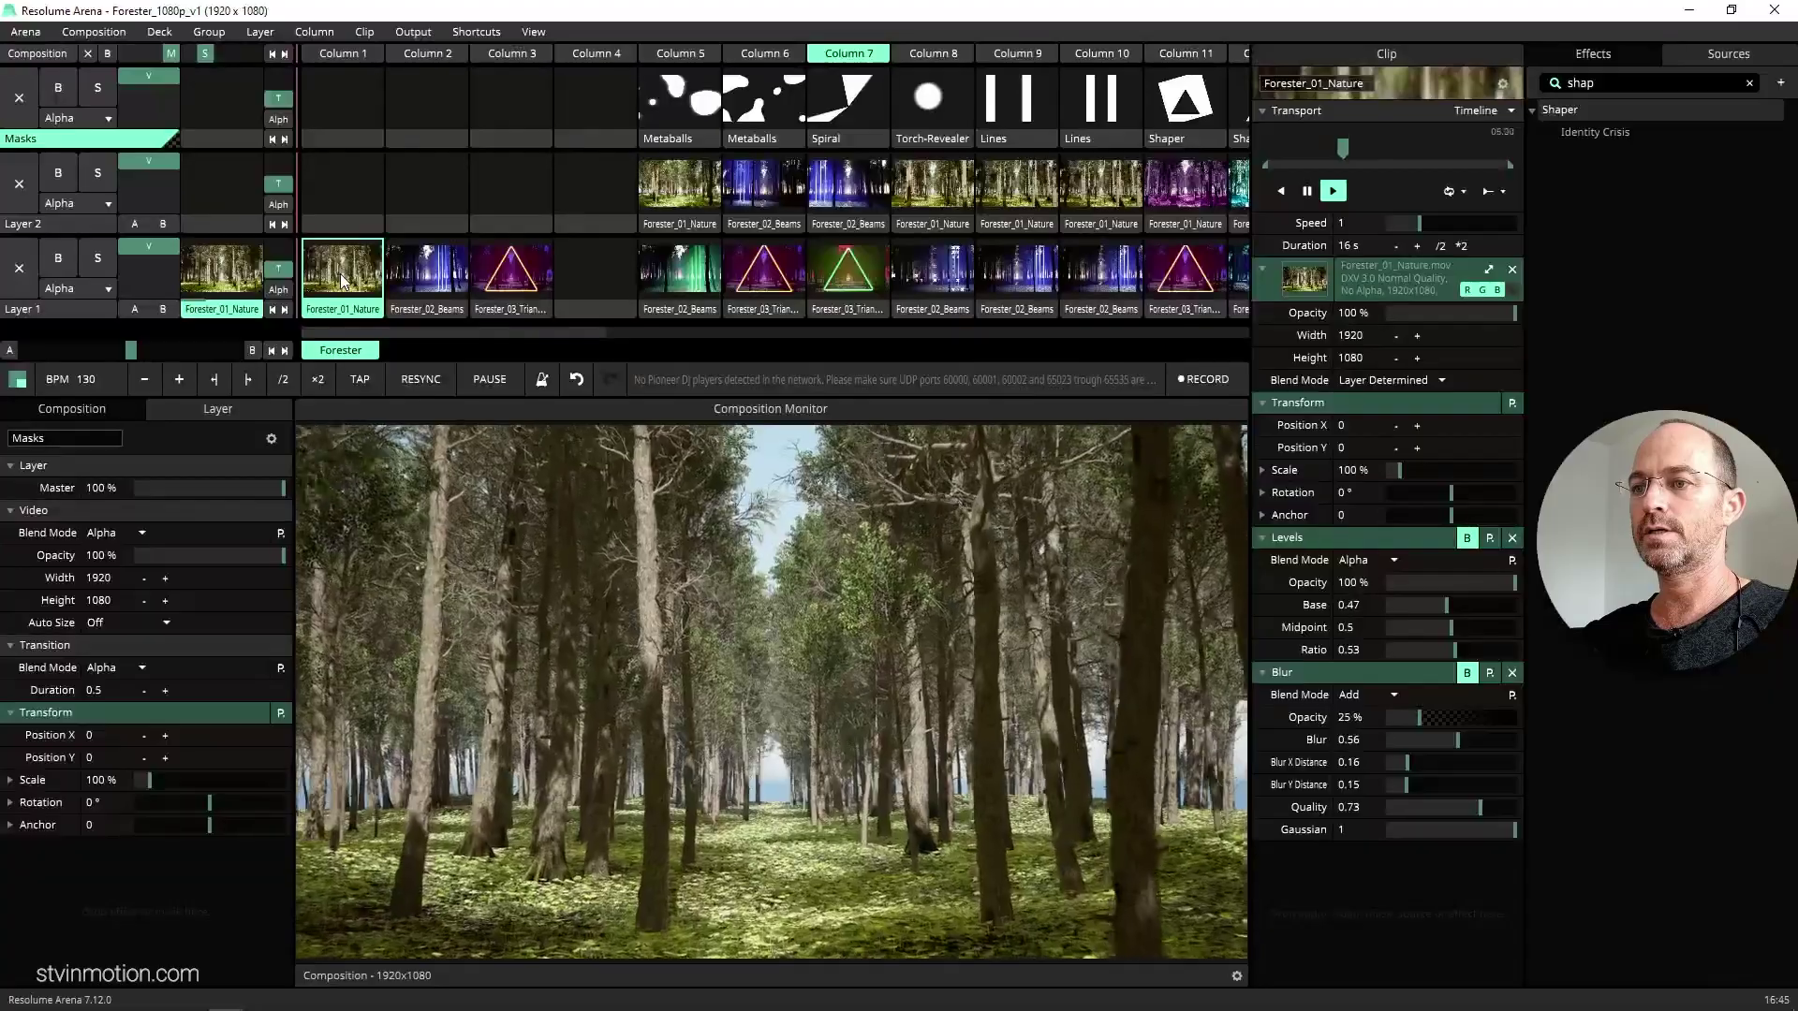
- Test Layer 2's opacity with Forester_01_Nature stacked over Forester_02_Beams in column 2, and return the clip to column 1 of Layer 1
left_click_drag(340, 273, 408, 198)
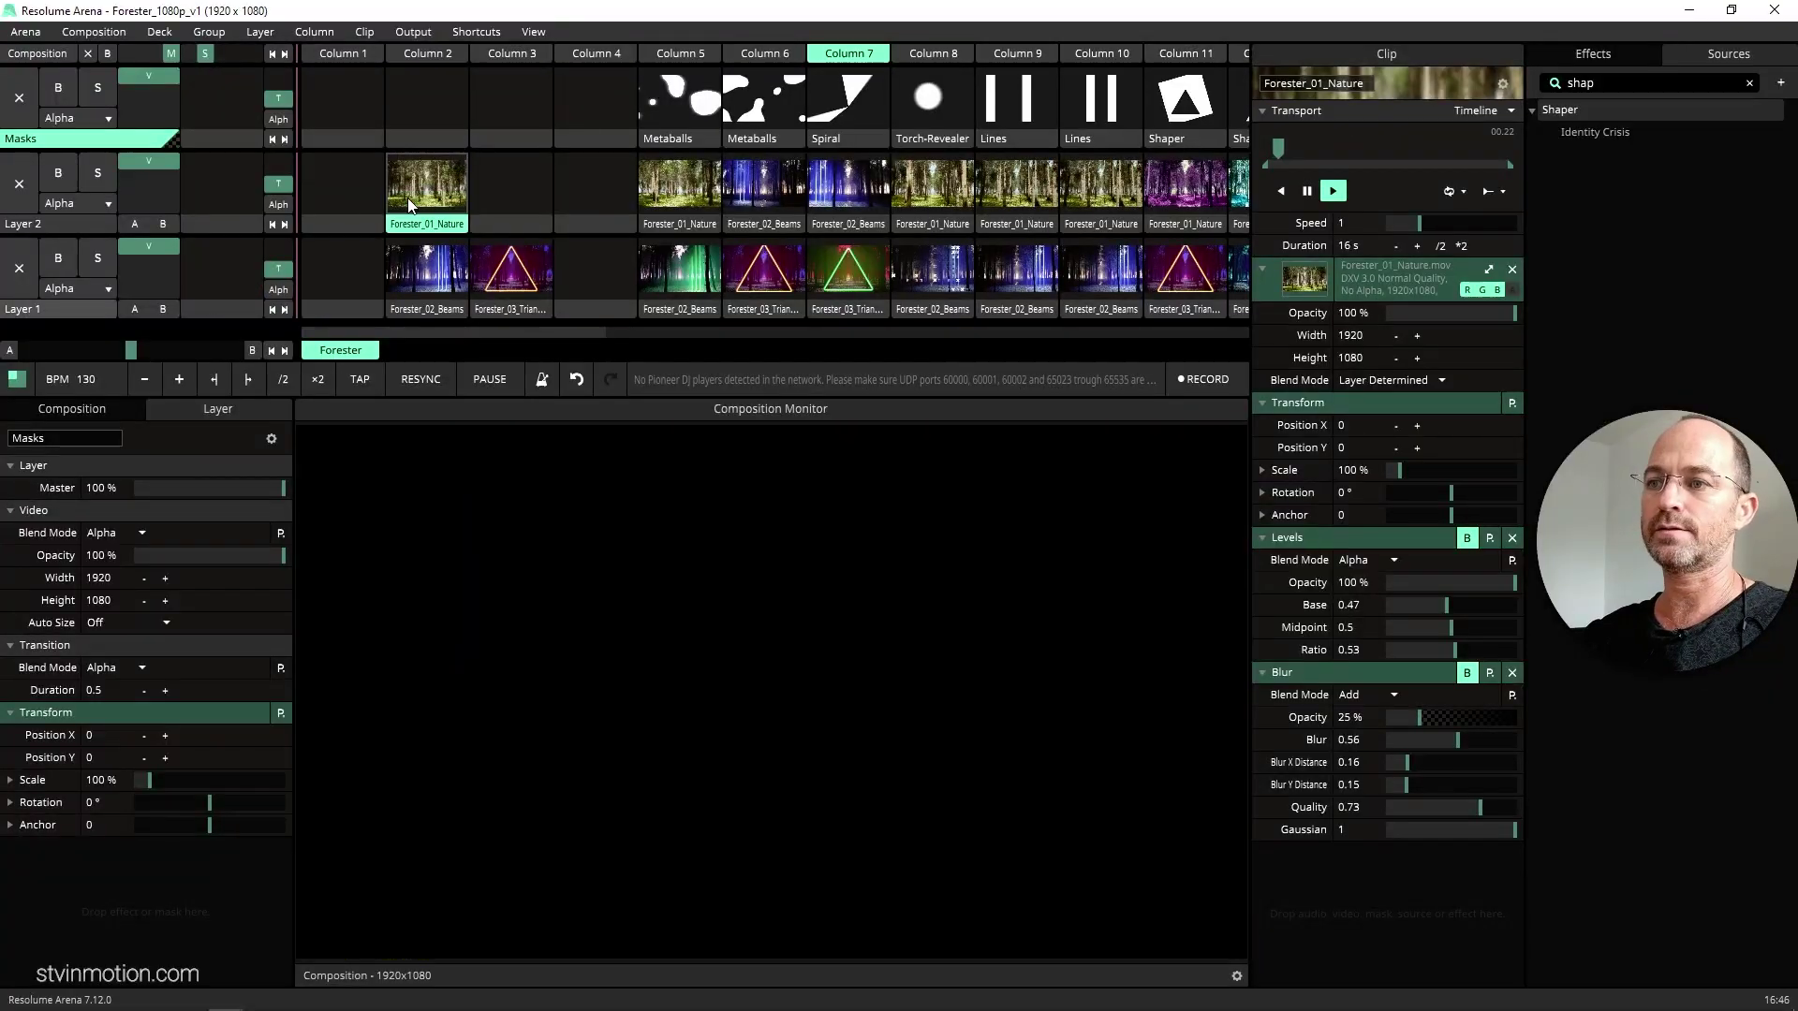
left_click(434, 54)
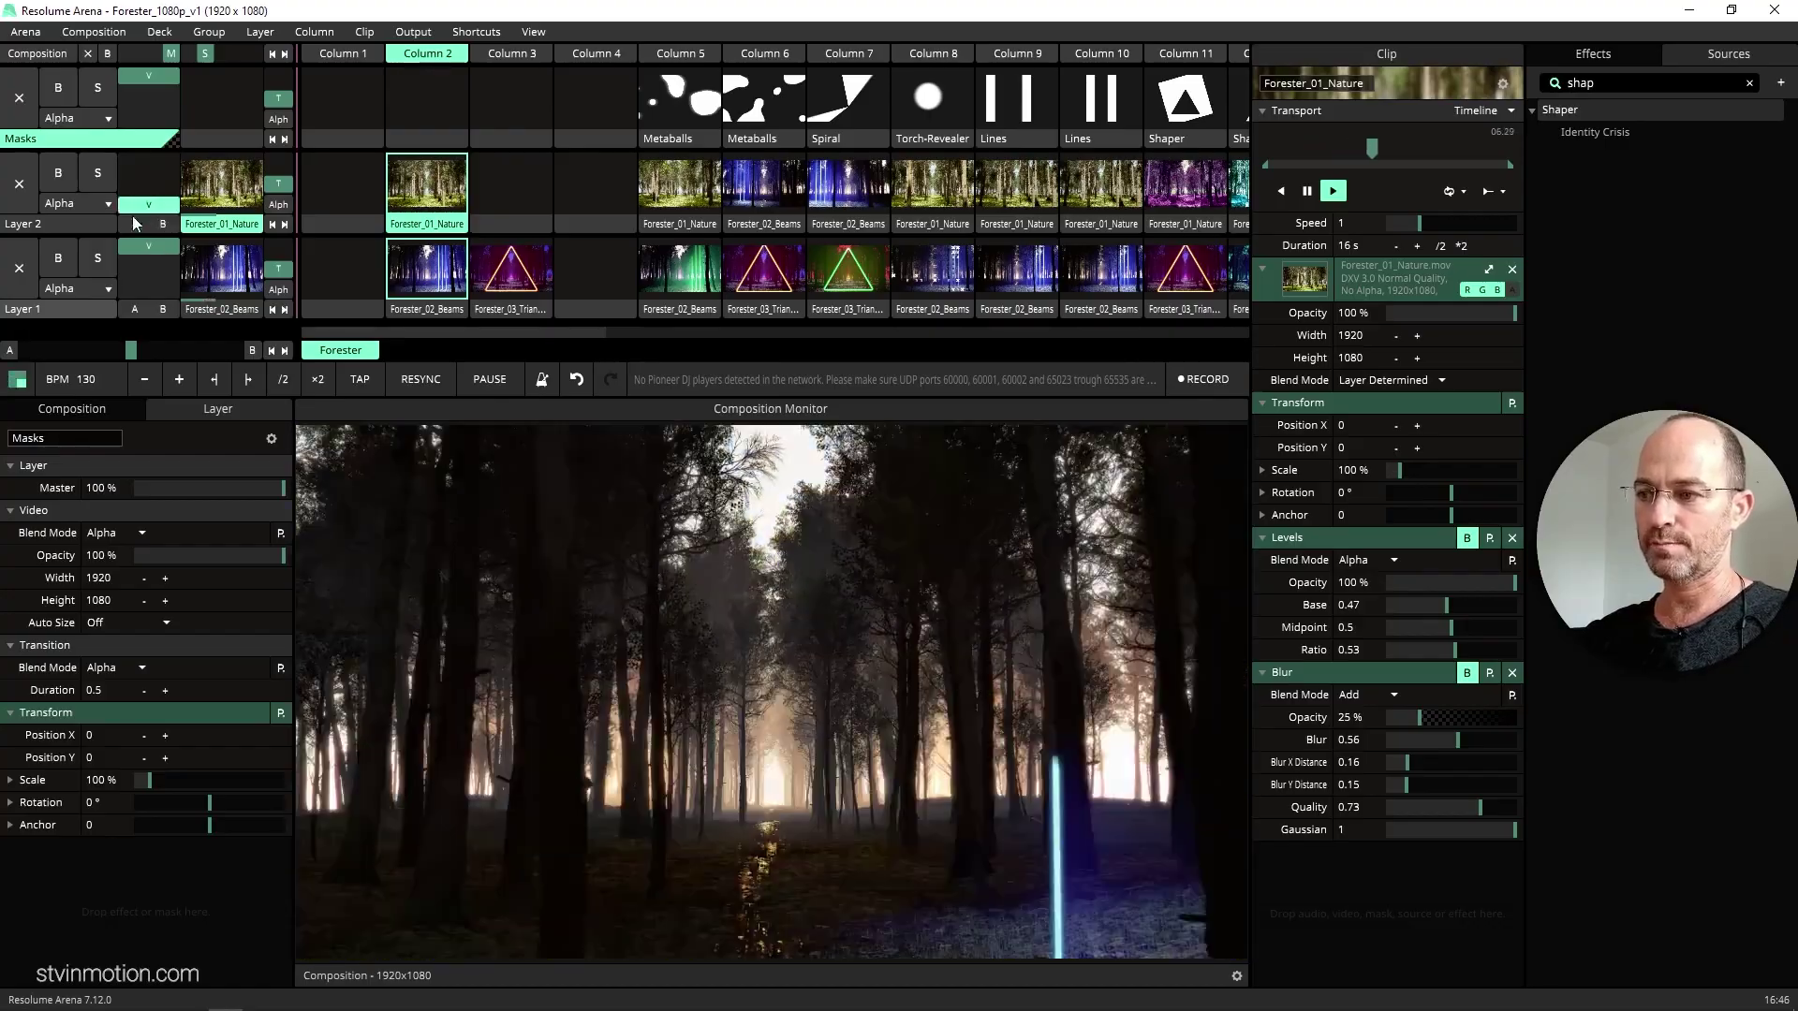
left_click_drag(131, 168, 113, 118)
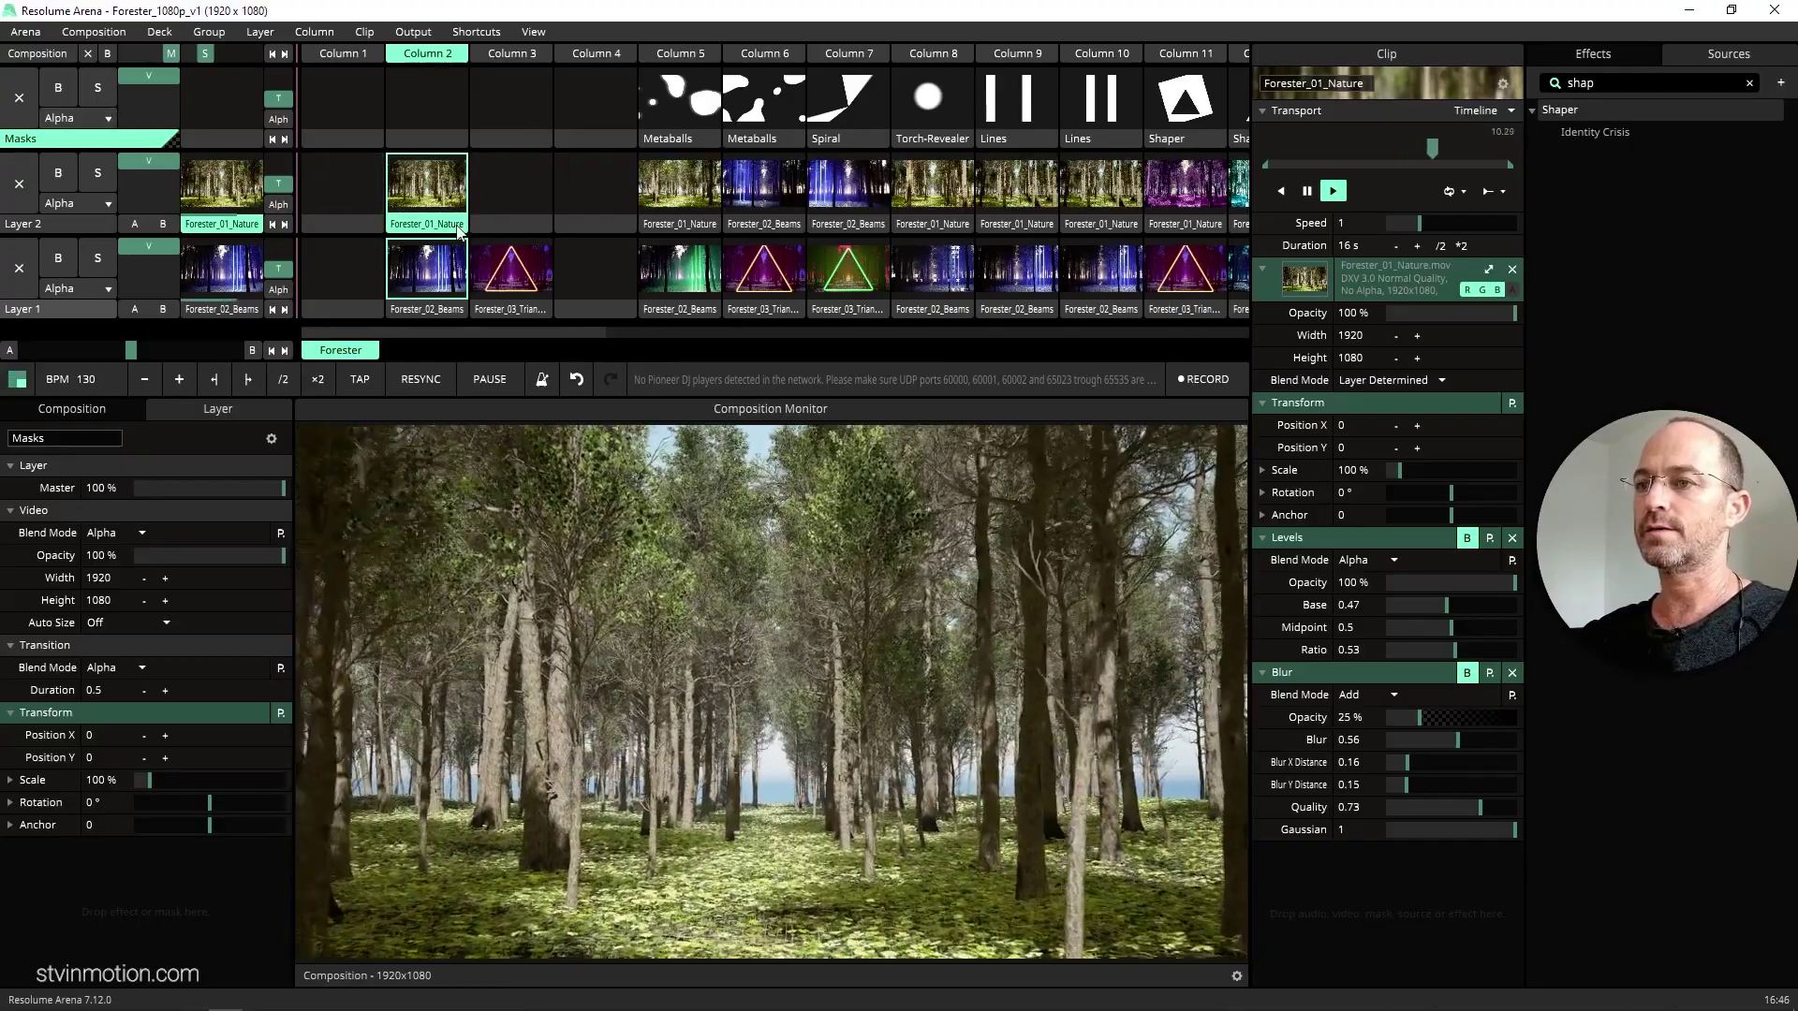
left_click_drag(371, 296, 375, 292)
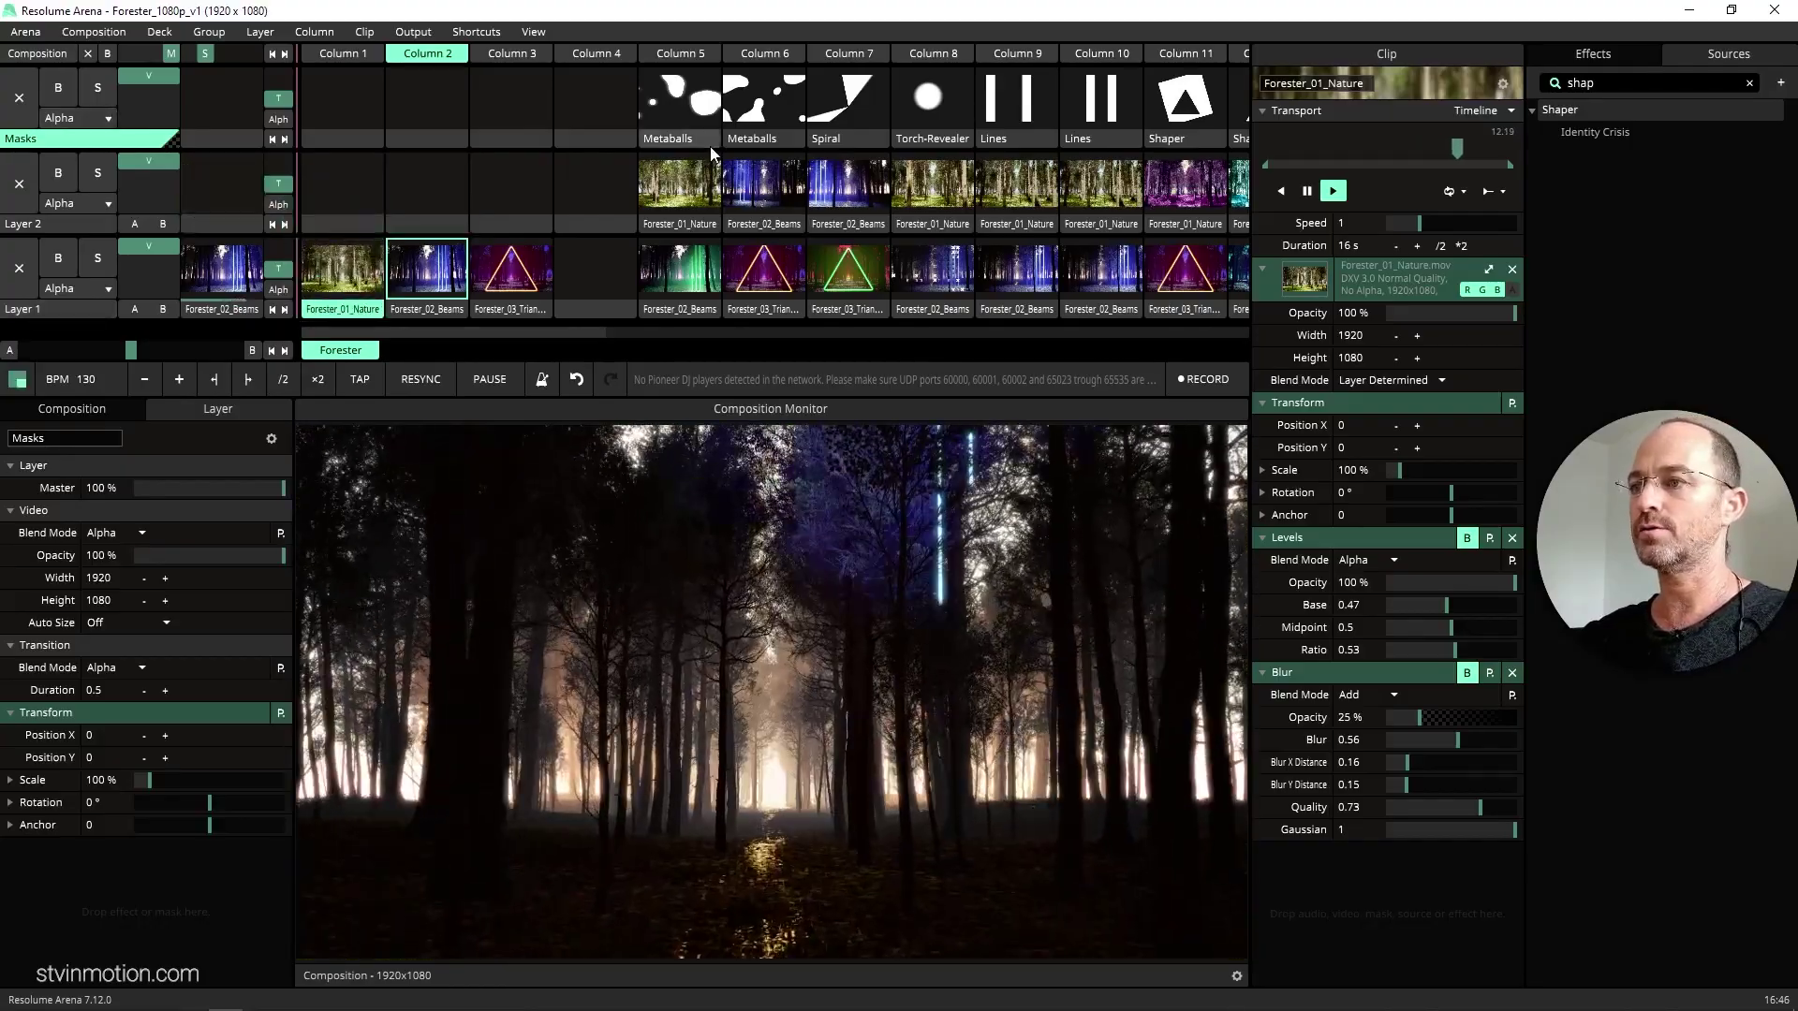
- Launch columns 6, 7, 5 and 8 in turn to preview the Metaballs, Spiral and Torch-Revealer masks, including in fullscreen
left_click(784, 59)
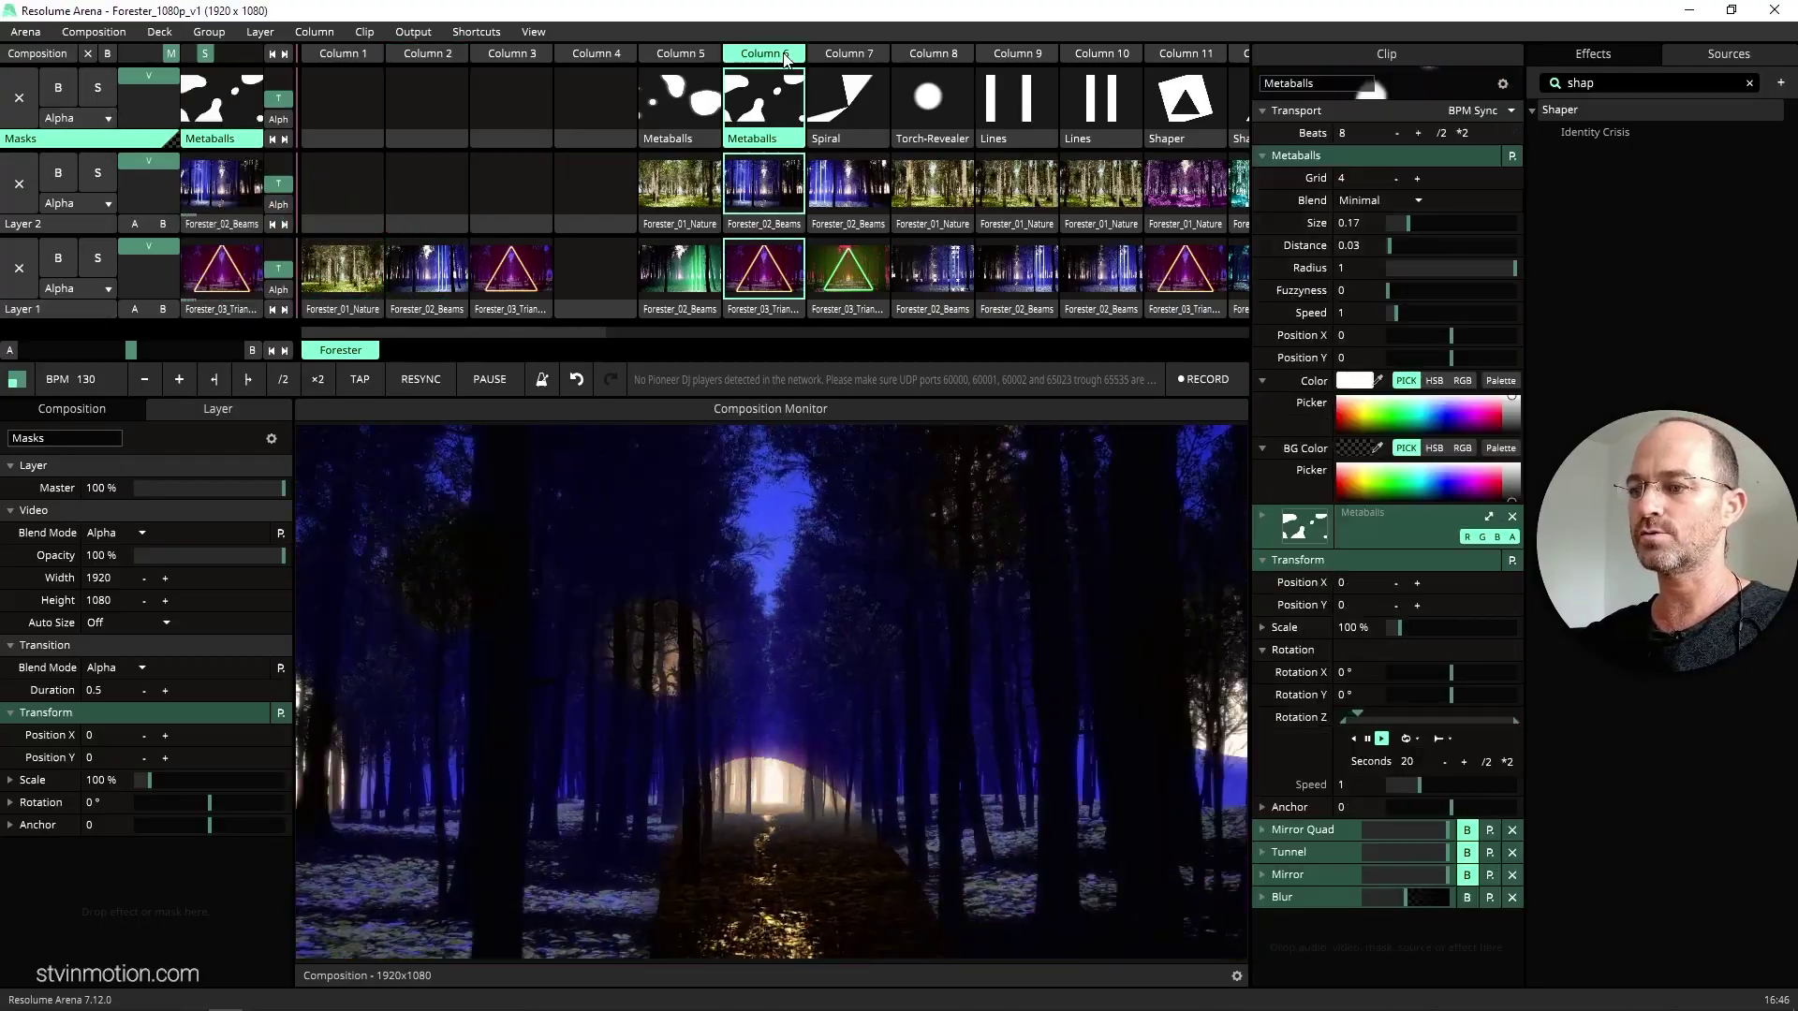
left_click(840, 56)
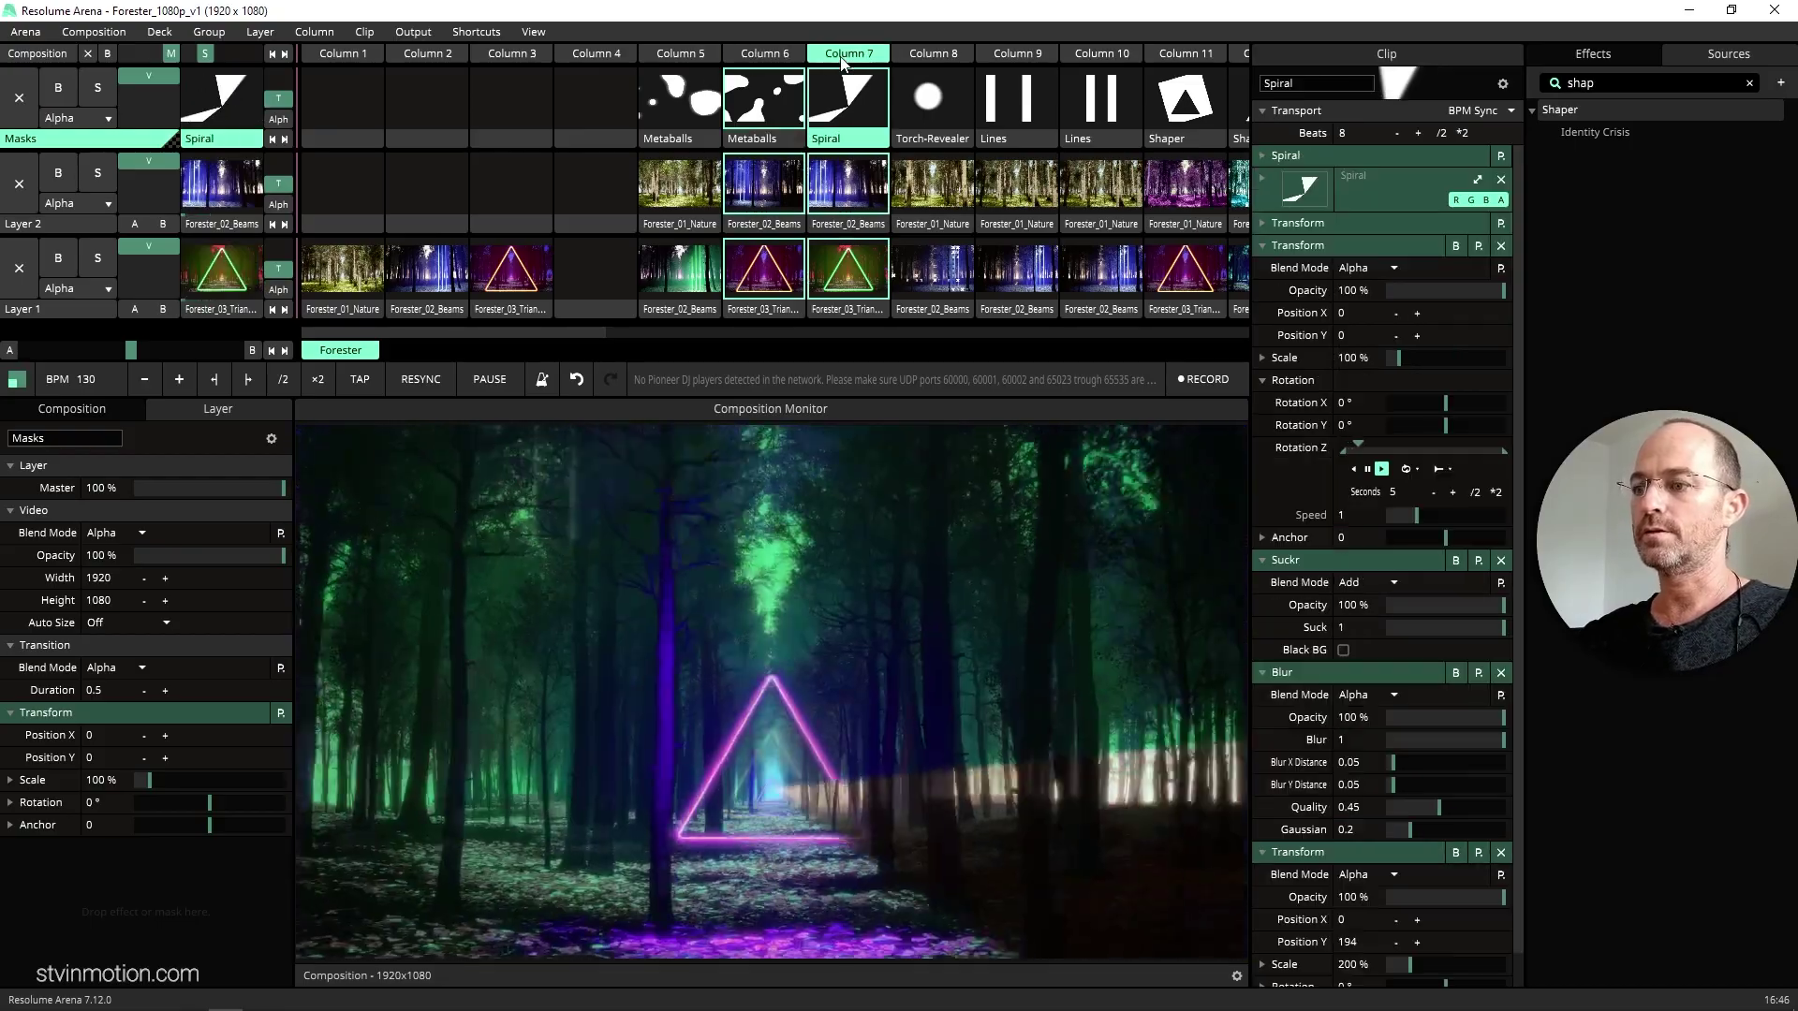
key("ctrl+shift+f")
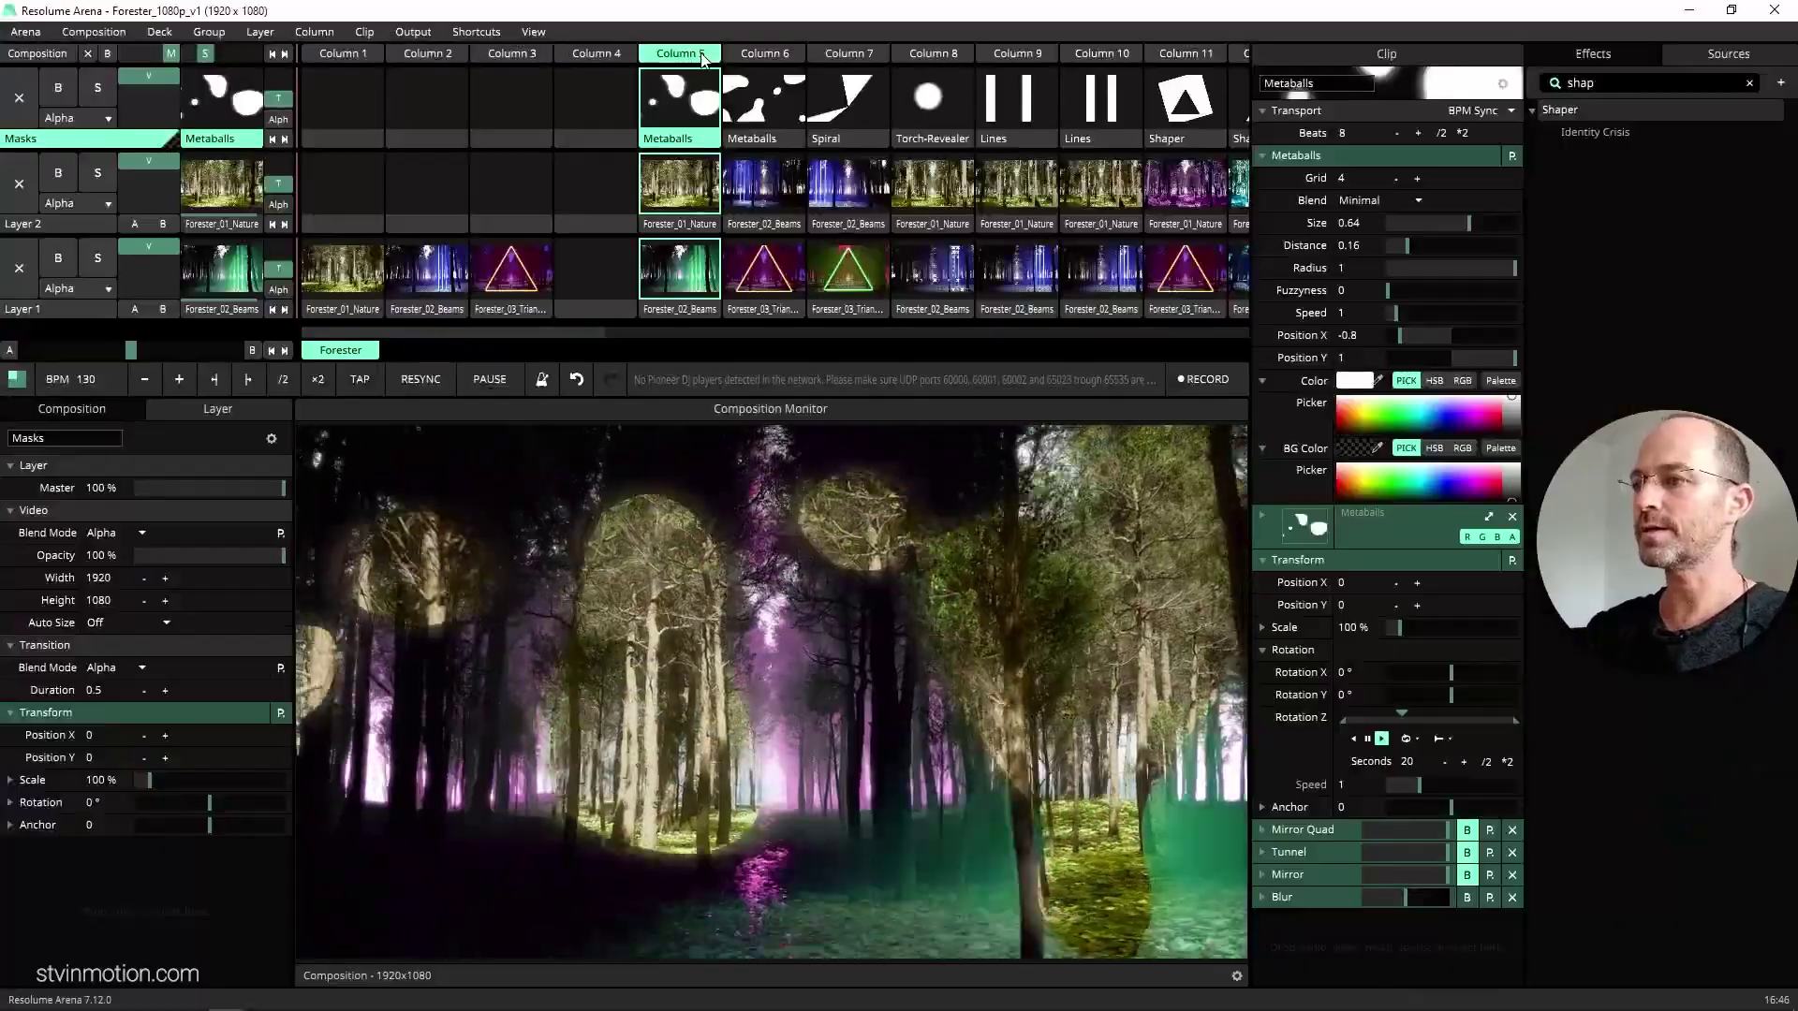
left_click(918, 54)
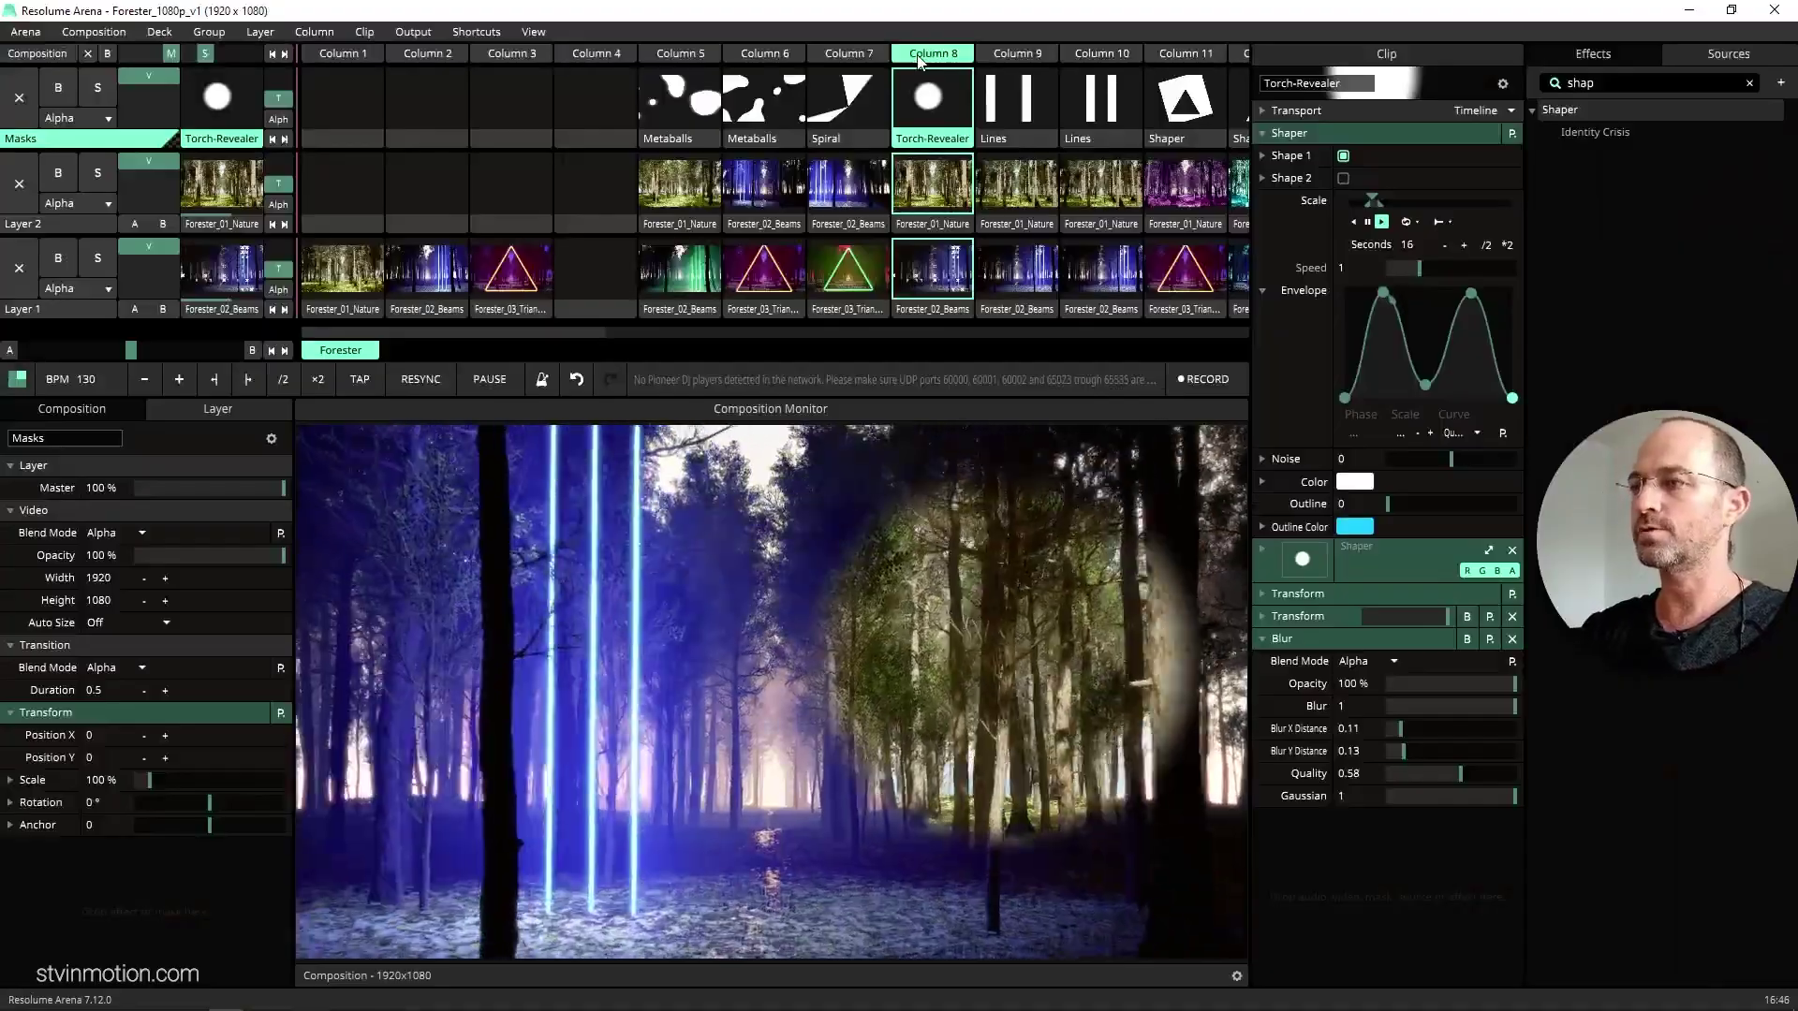
- Launch column 9, isolate its Layer 2 Forester_01_Nature clip by clearing Layer 1 and Masks, and relaunch the column
left_click(996, 56)
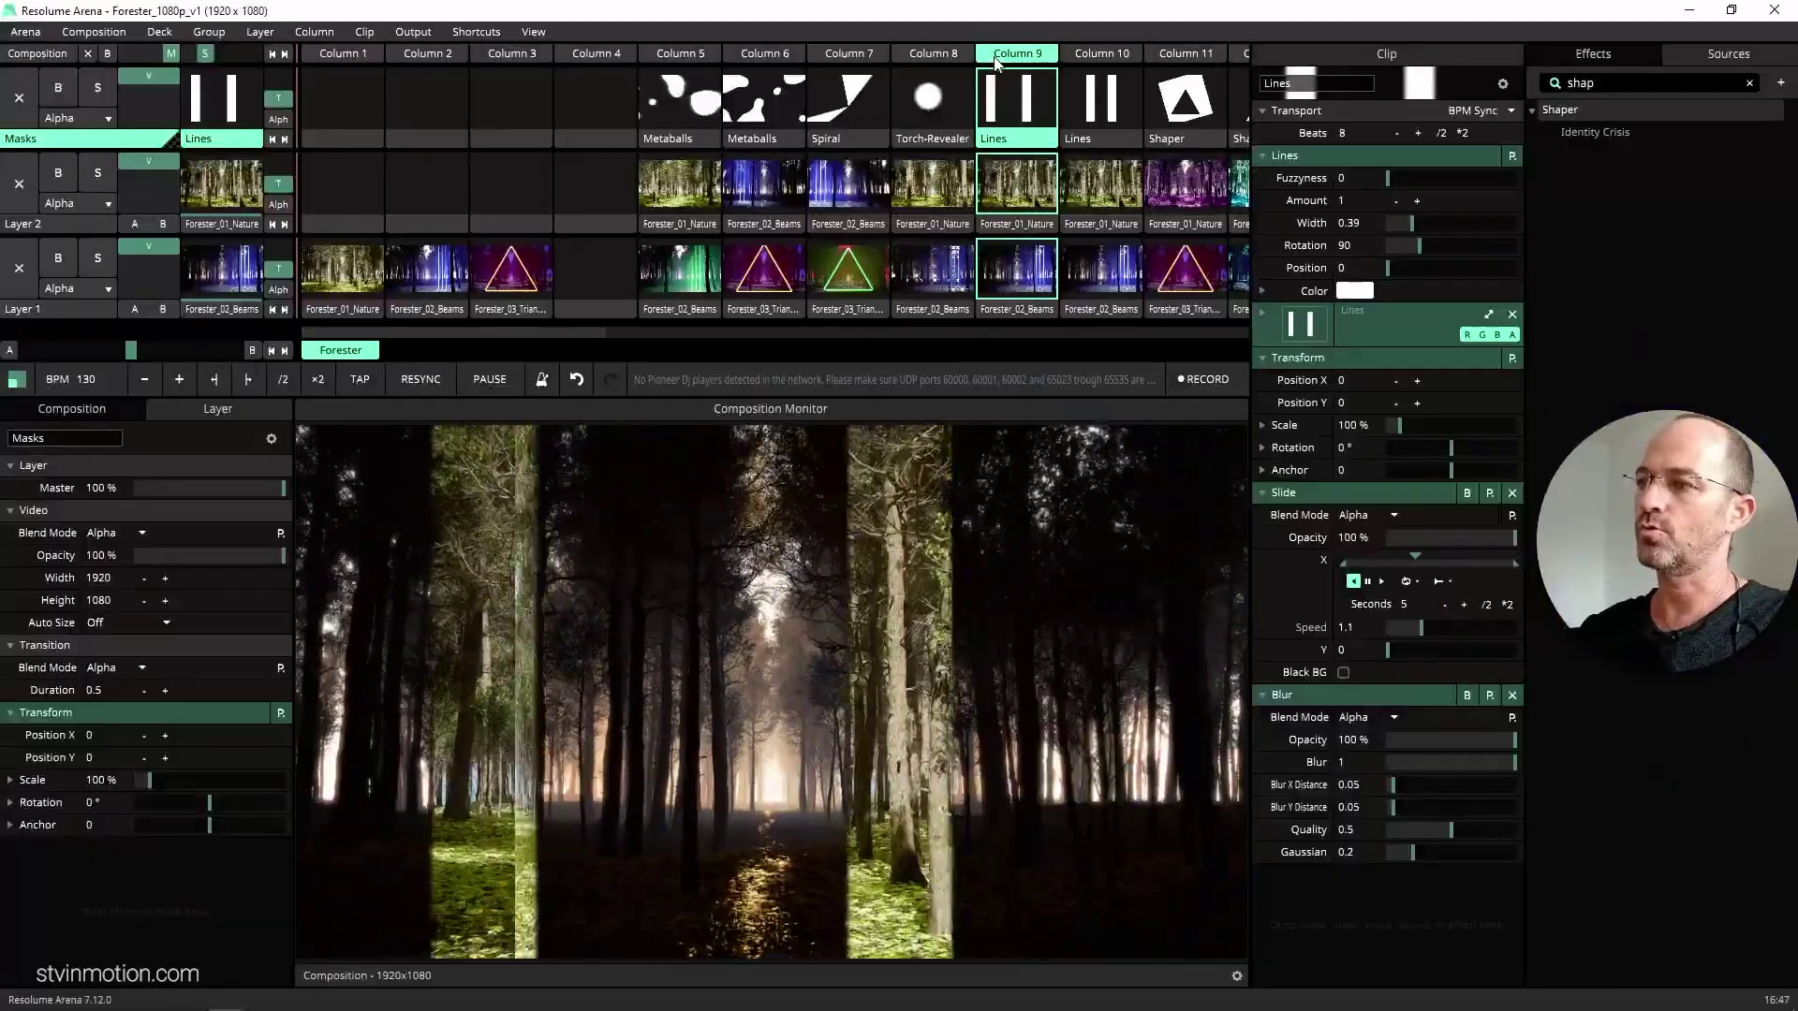
left_click(1022, 225)
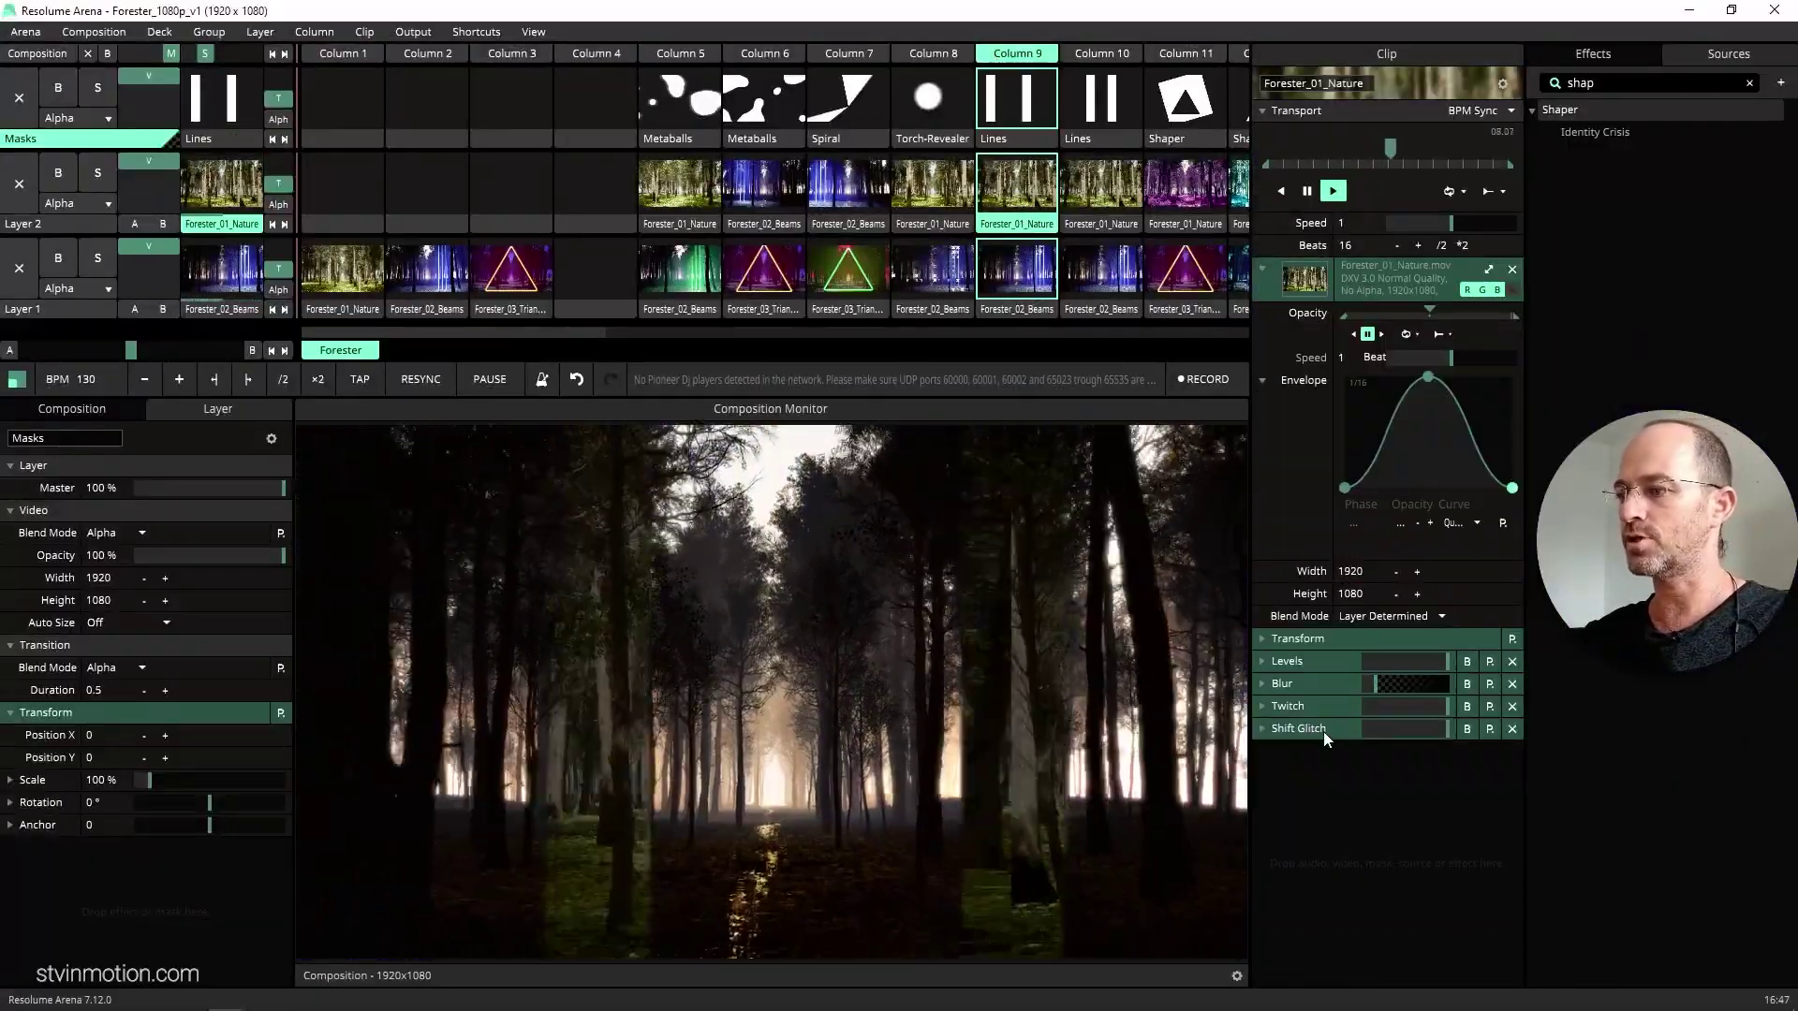
left_click(19, 270)
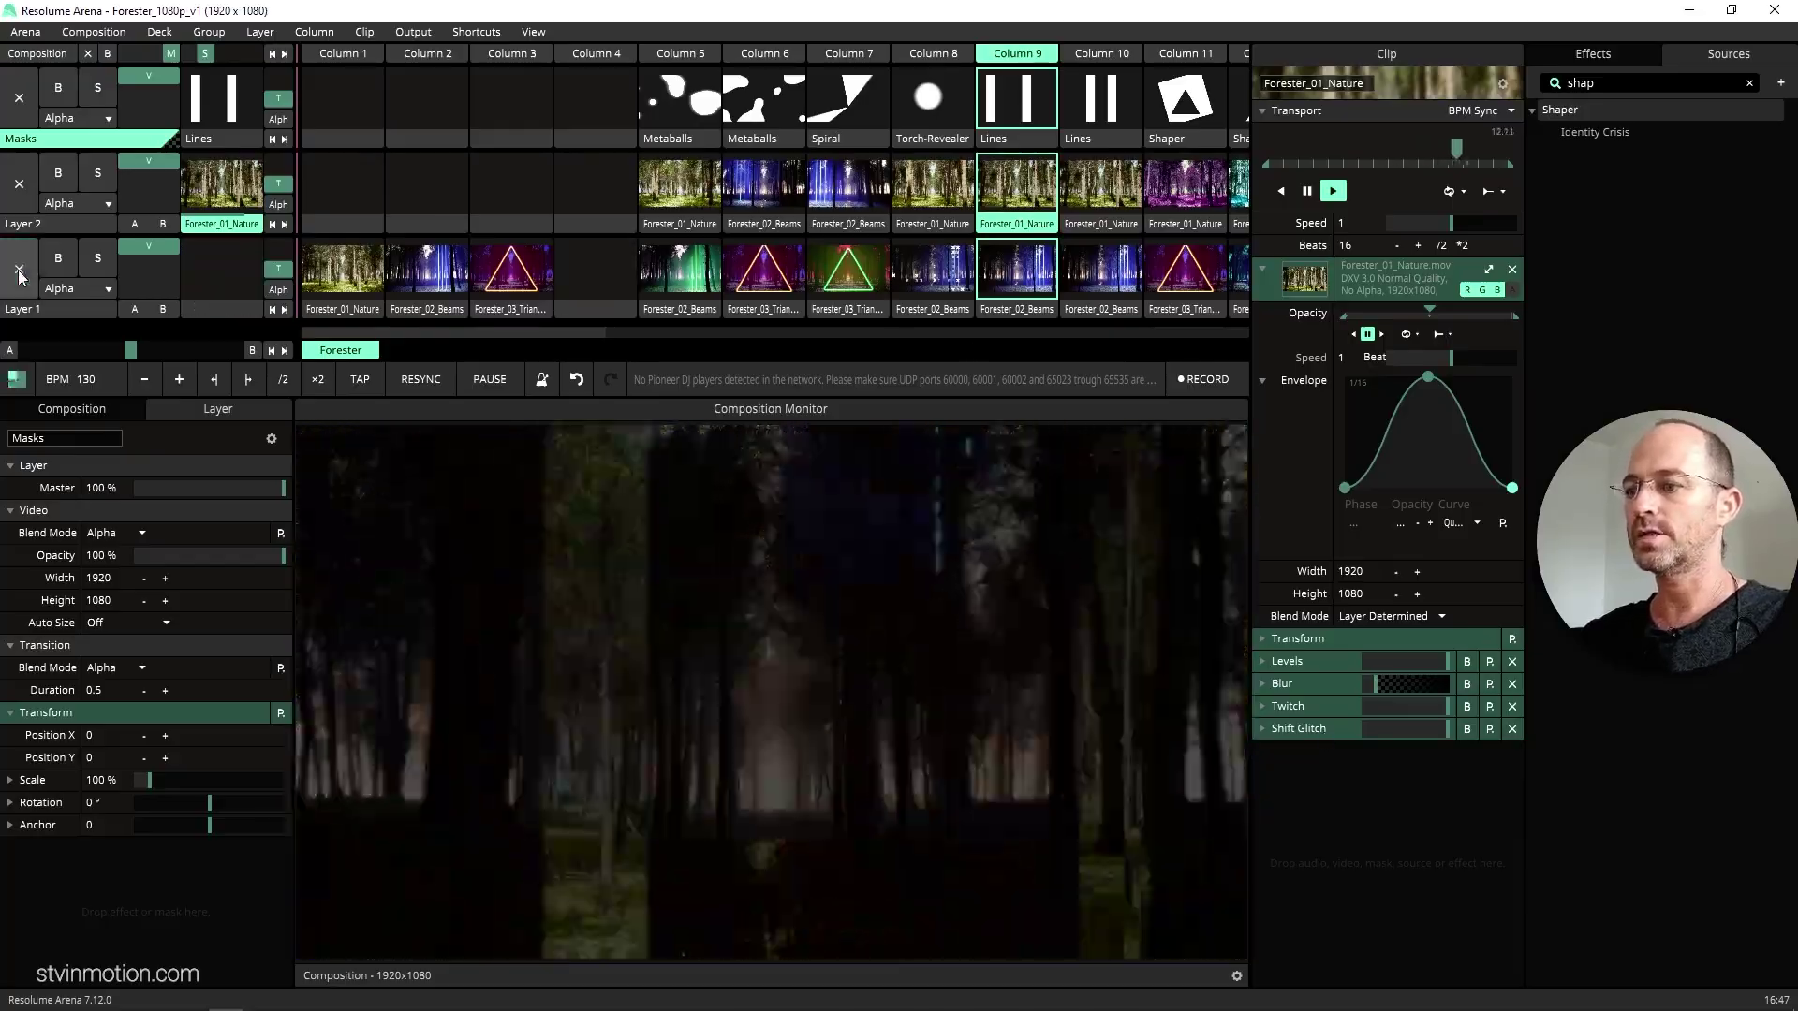
left_click(11, 98)
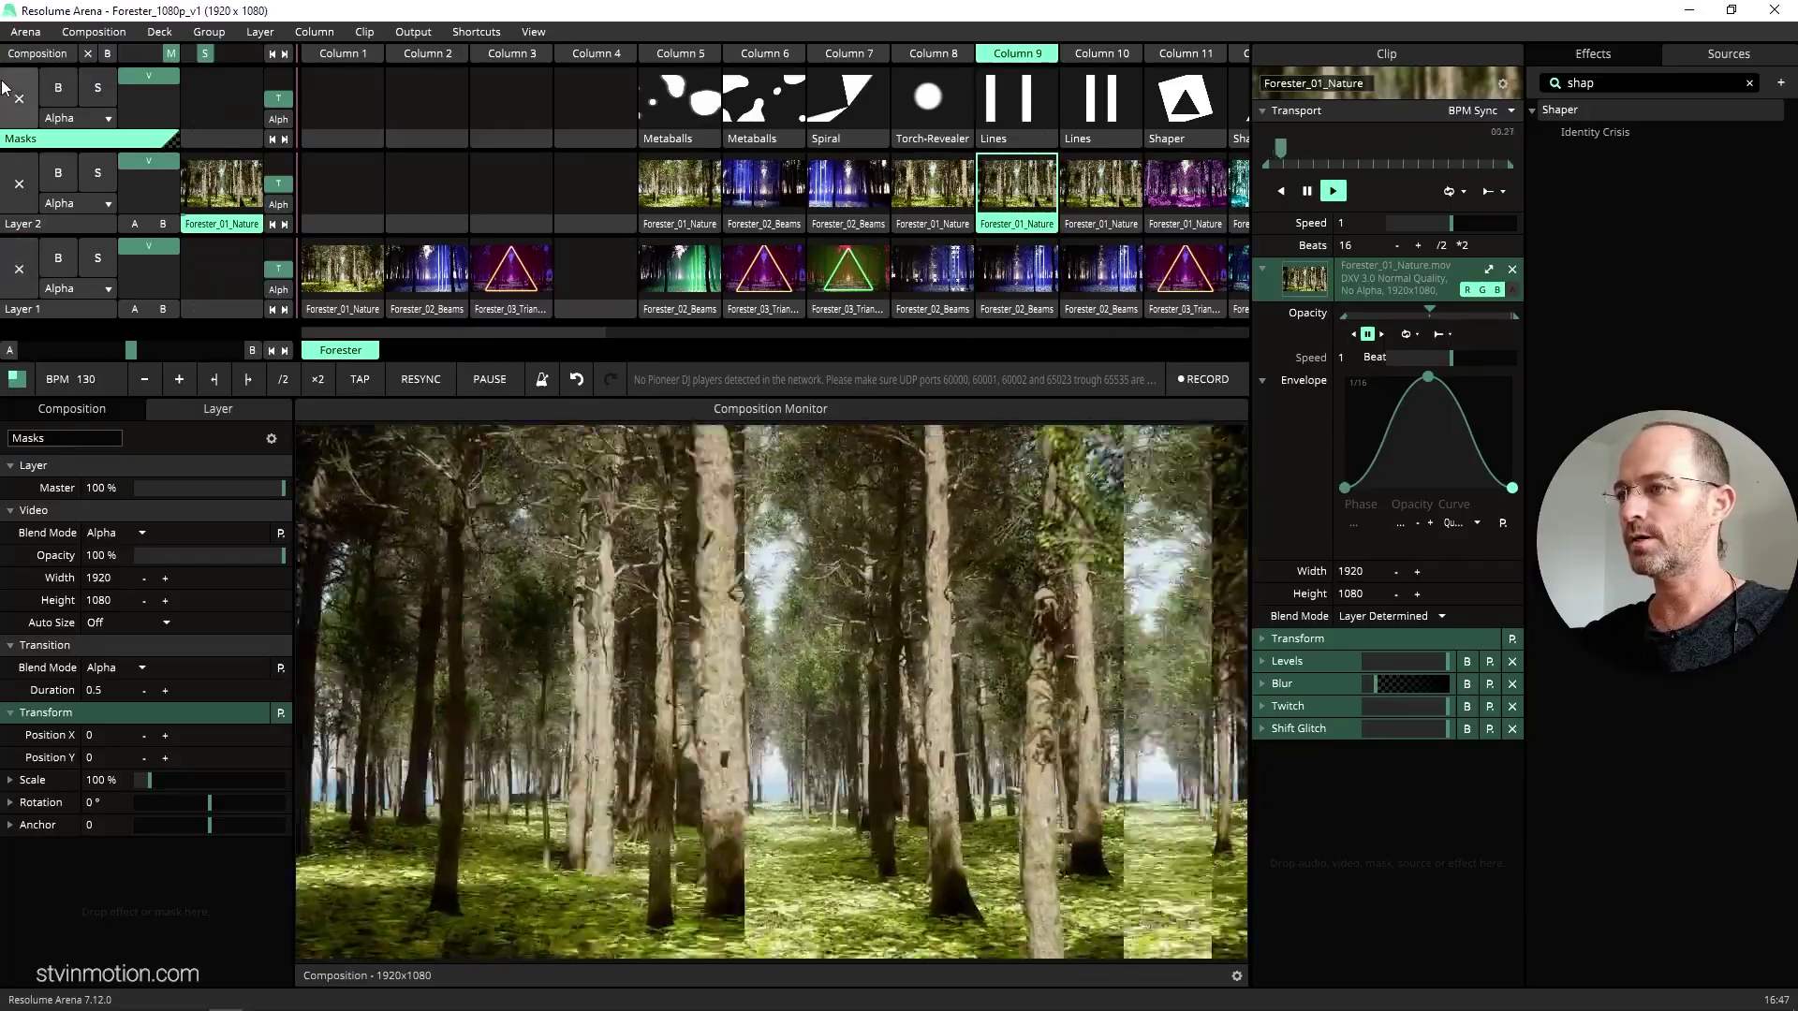
left_click(1004, 58)
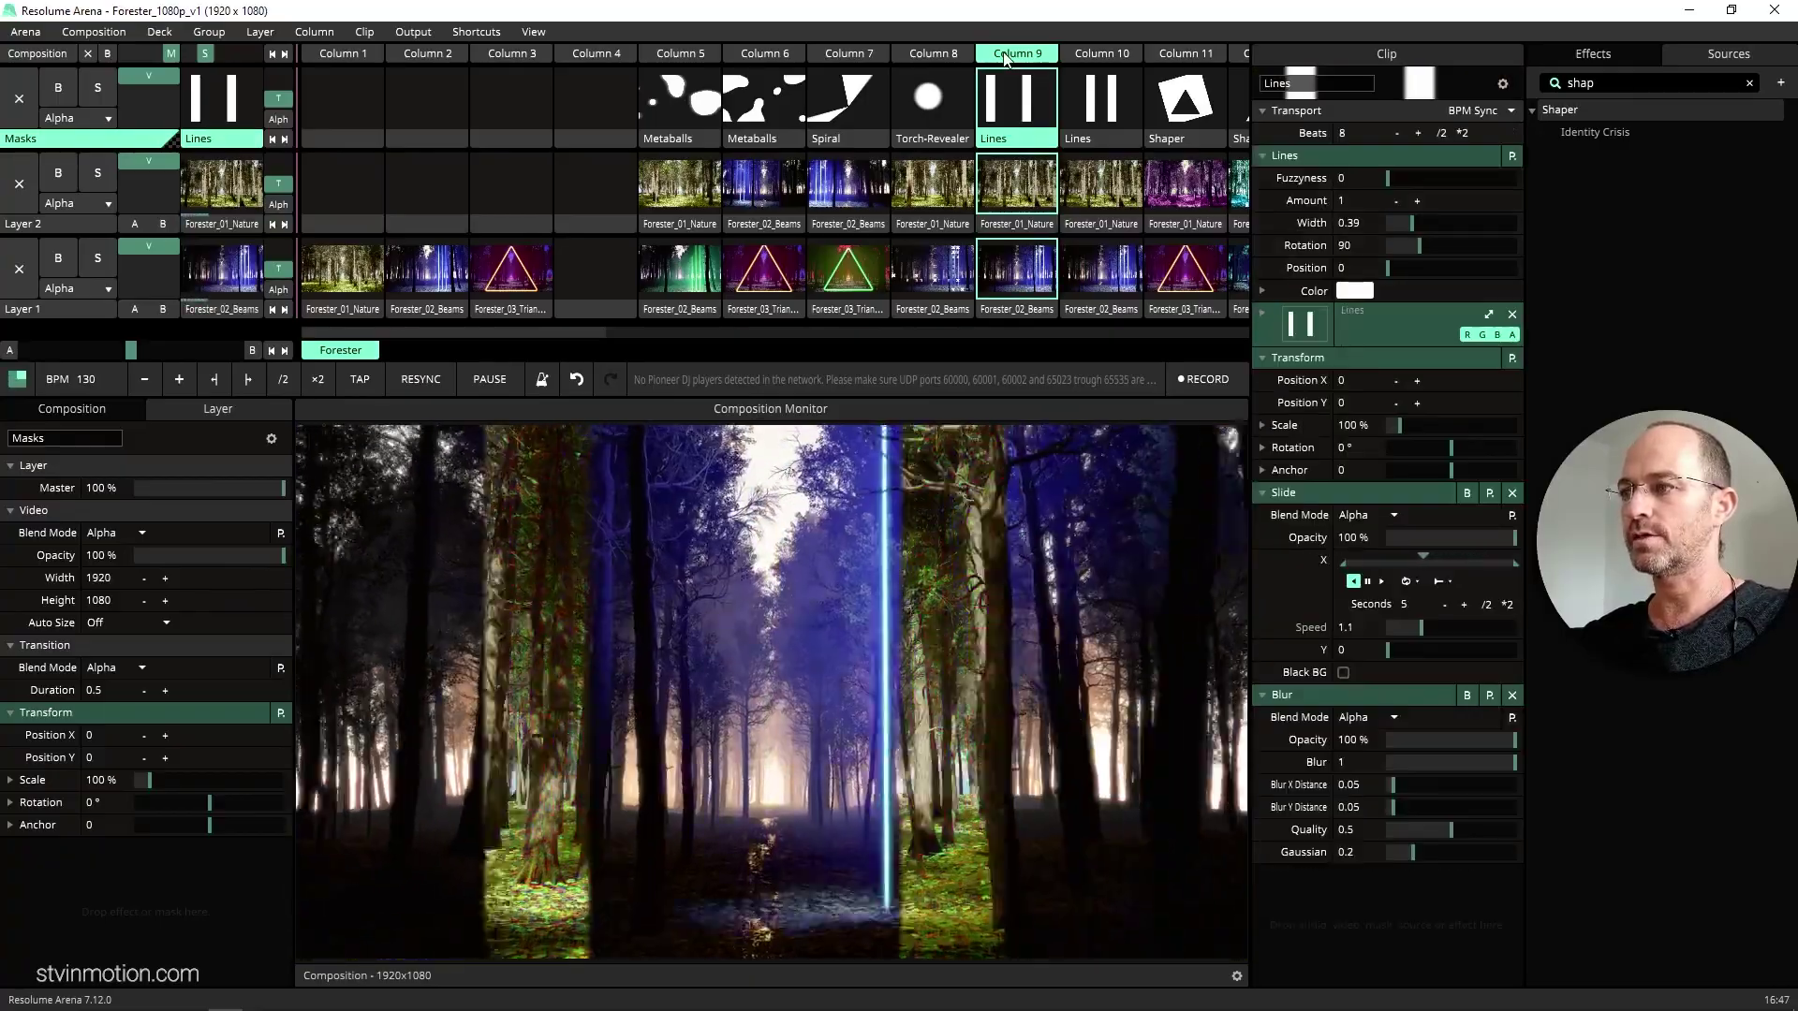
- Launch columns 10 and 11 to preview the Lines and Shaper masks, viewing column 11's output in fullscreen
left_click(1094, 54)
scroll(1105, 162, "right", 3)
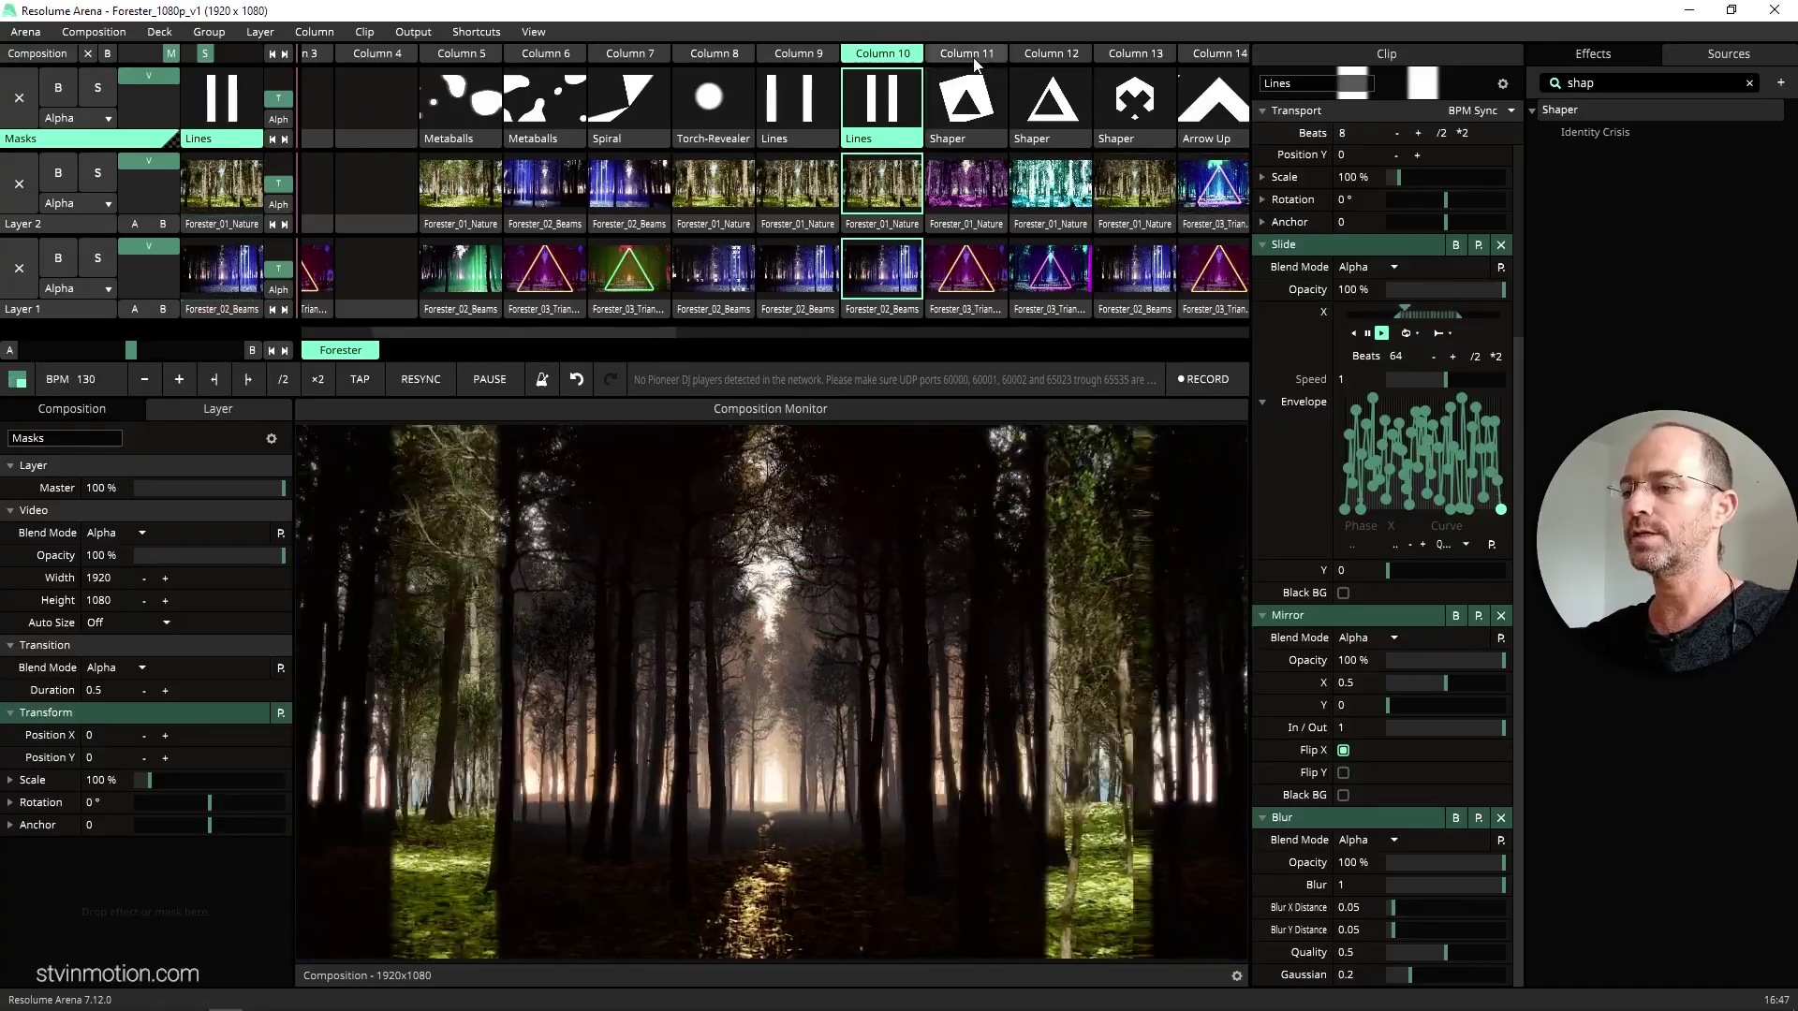
left_click(975, 62)
key("ctrl+shift+f")
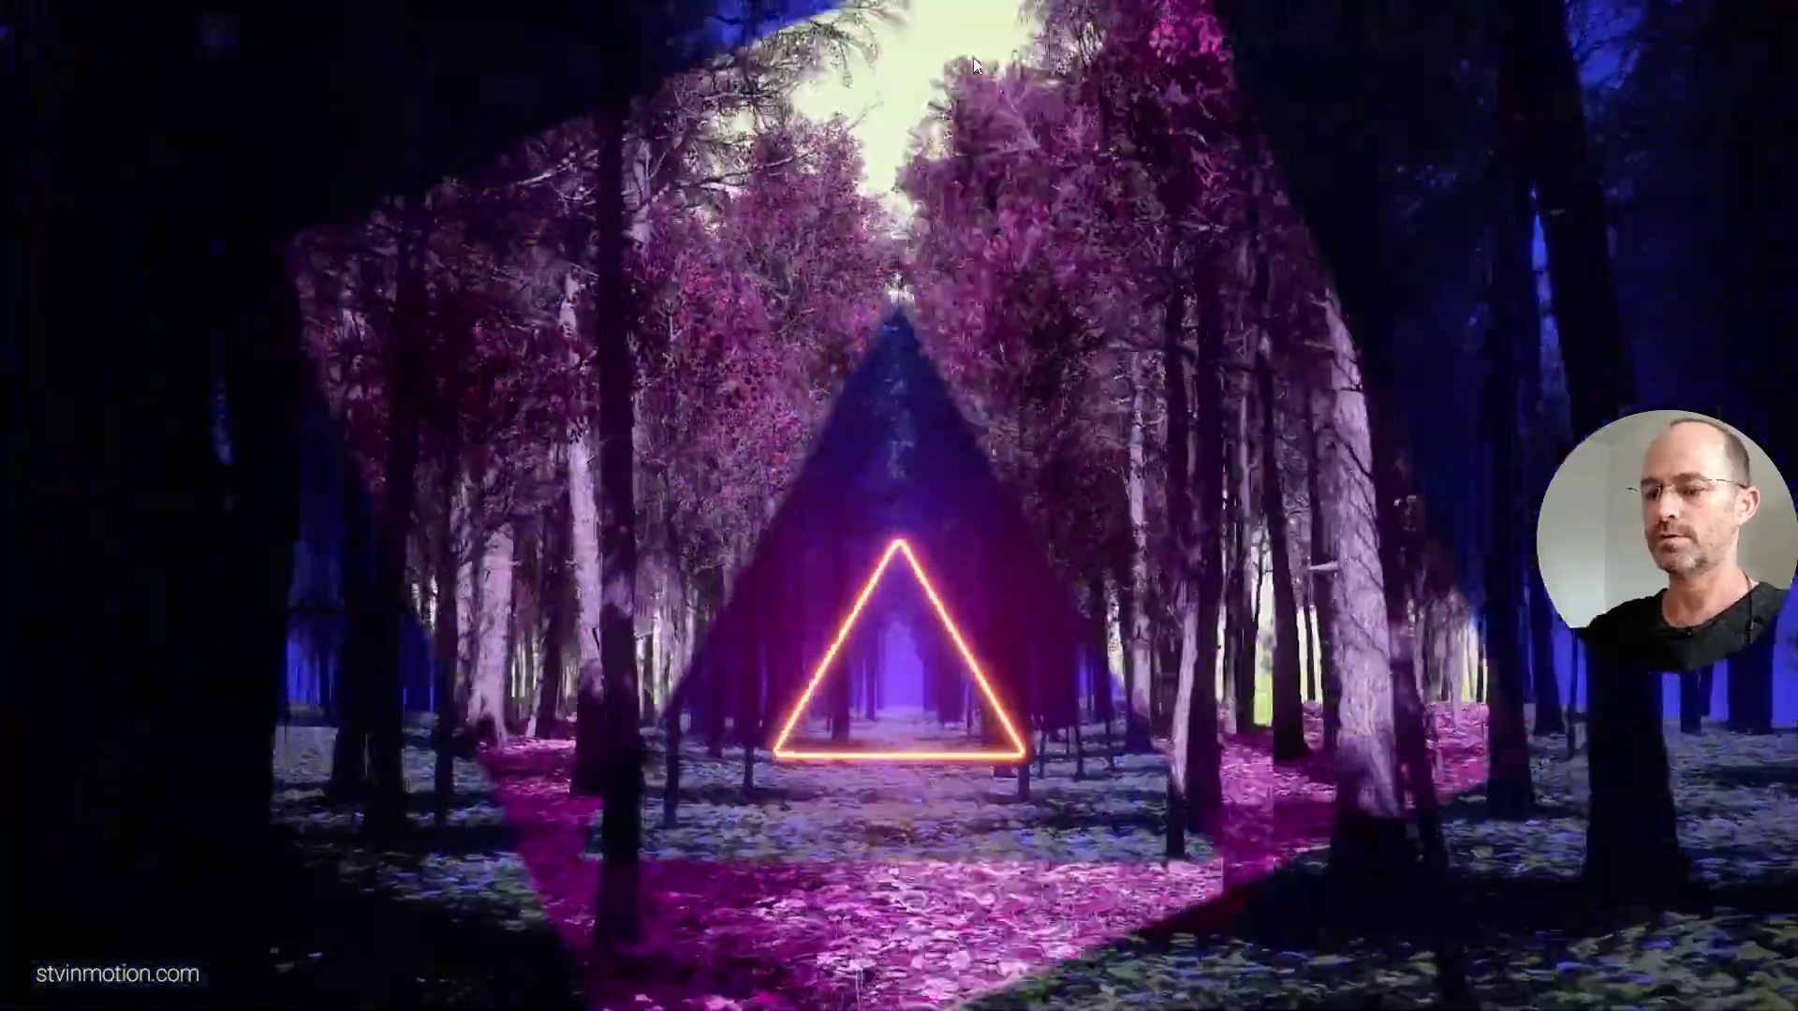
key("ctrl+shift+f")
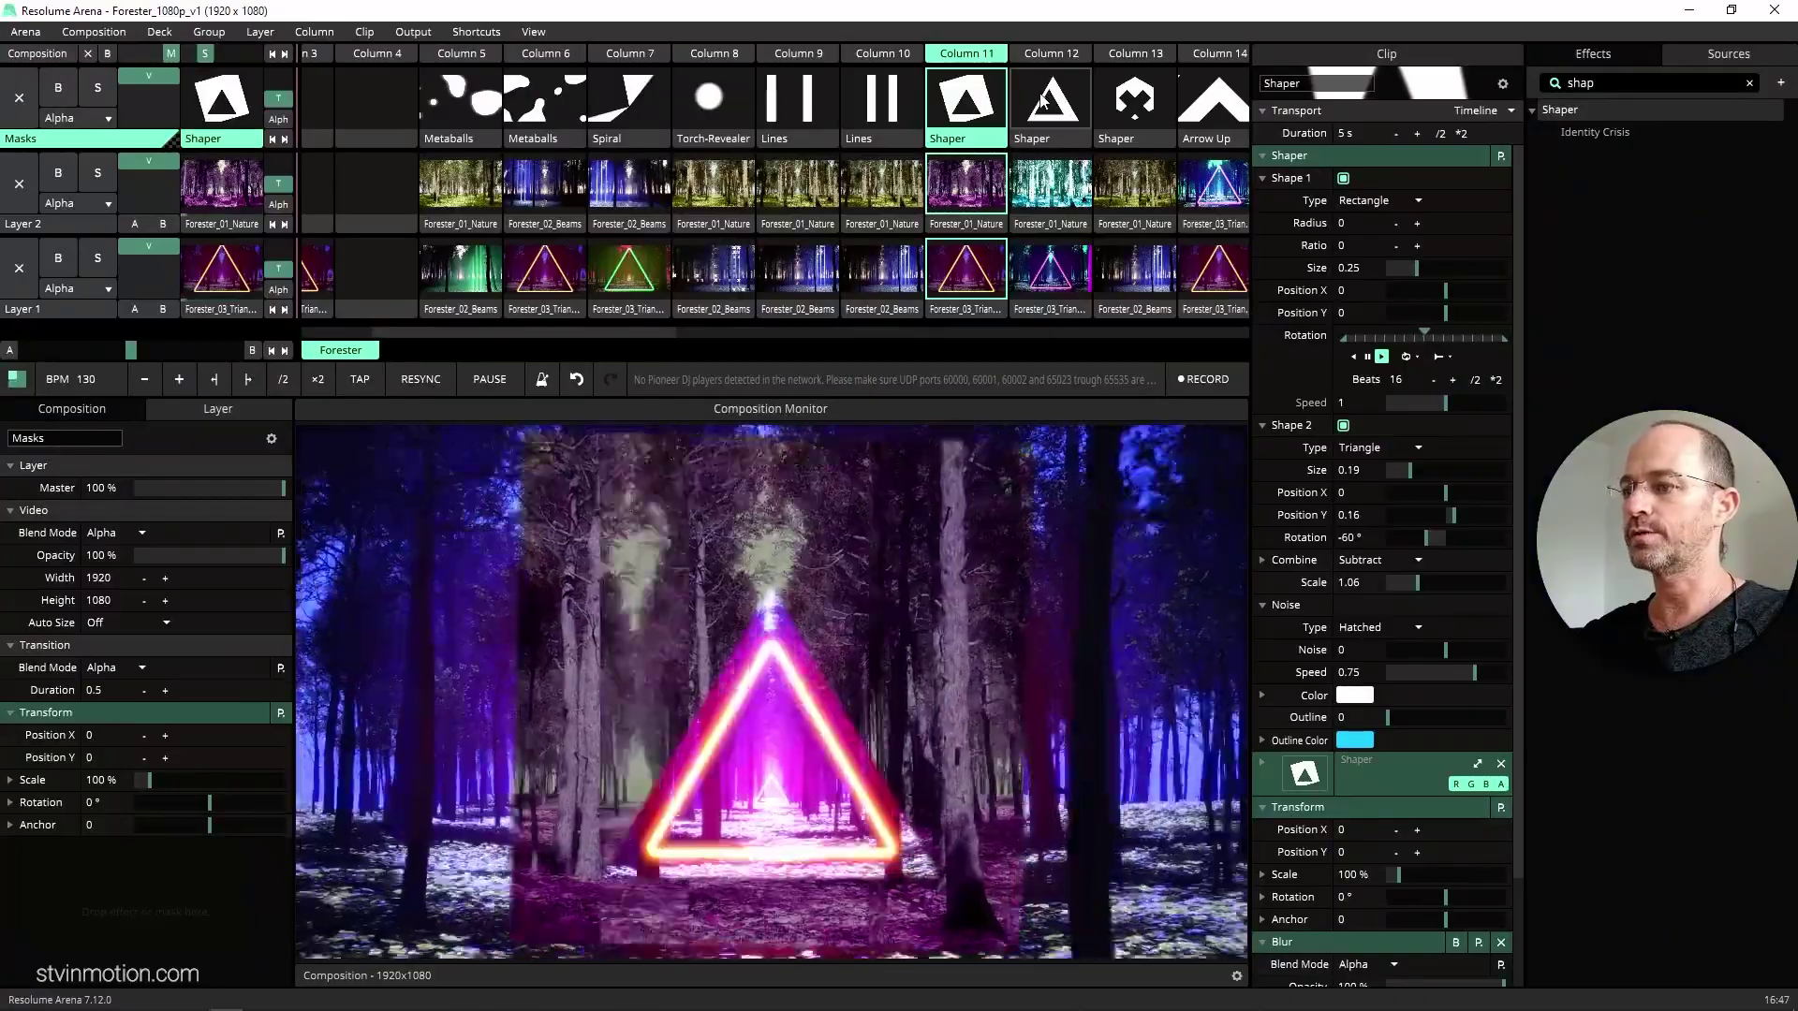
- Launch columns 12 through 15 to preview the Shaper and Arrow Up masks, viewing column 14's output in fullscreen
left_click(1044, 100)
left_click(1068, 53)
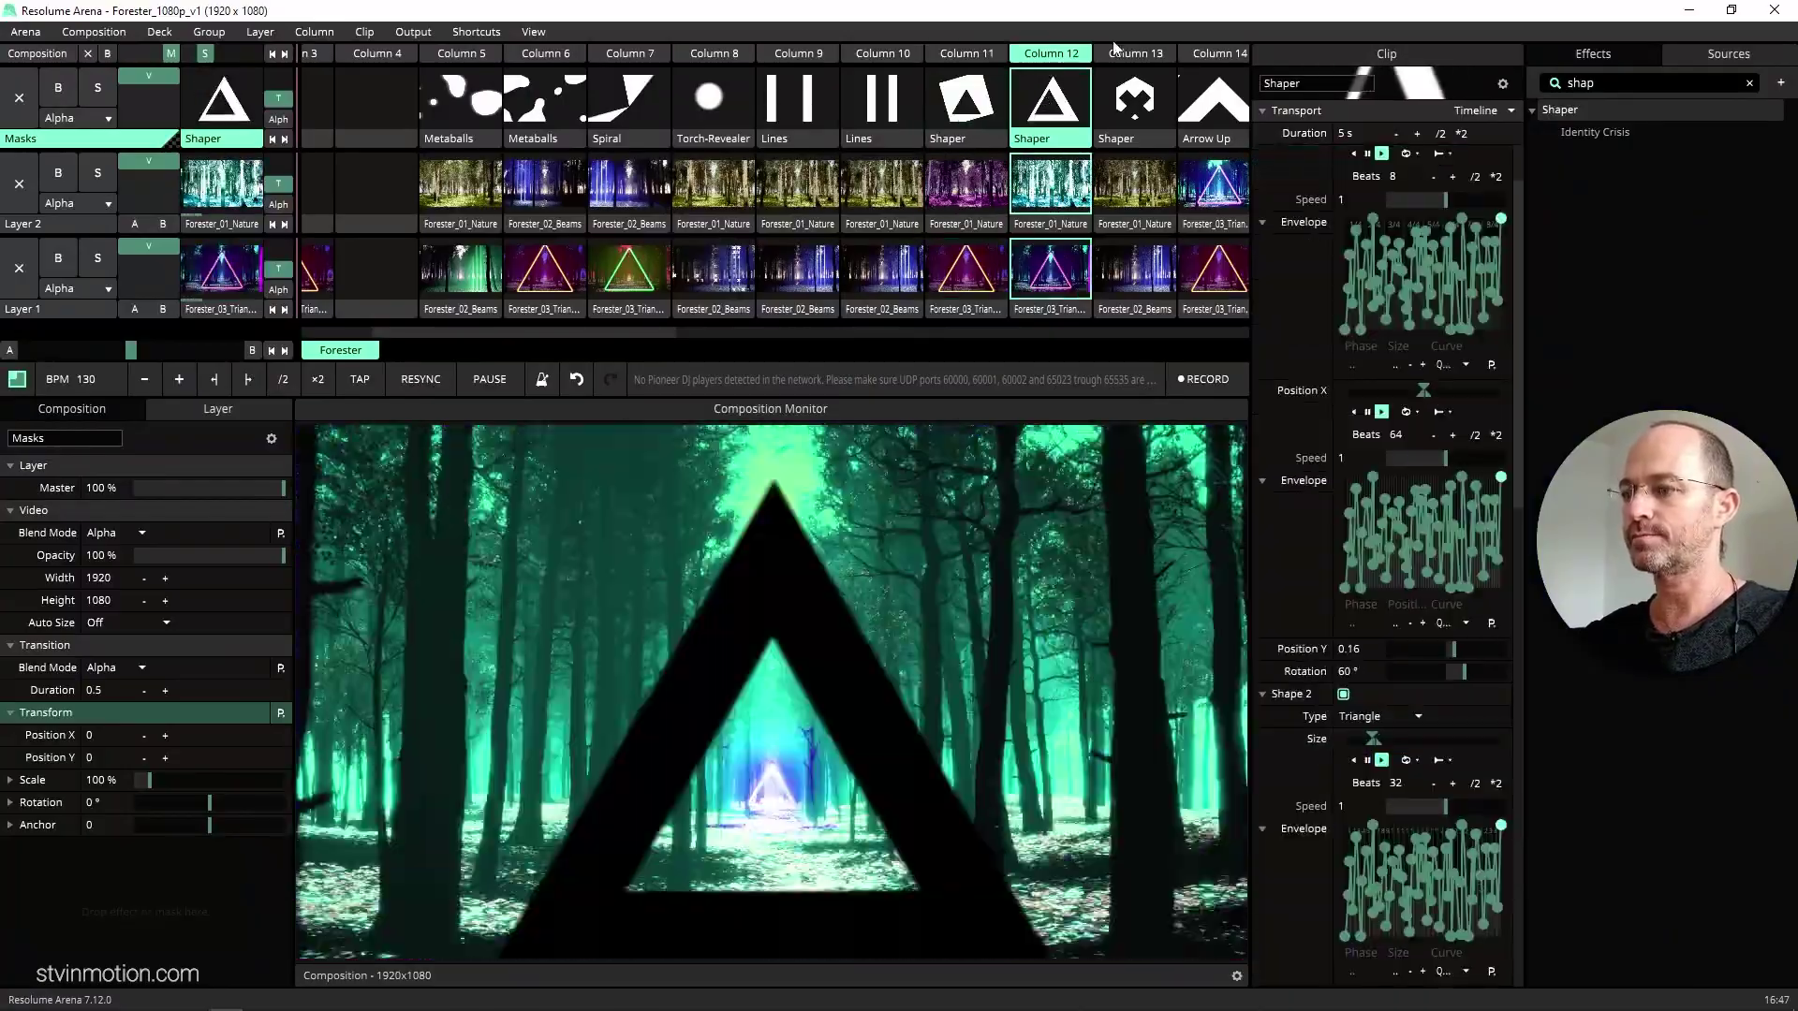
left_click(1126, 56)
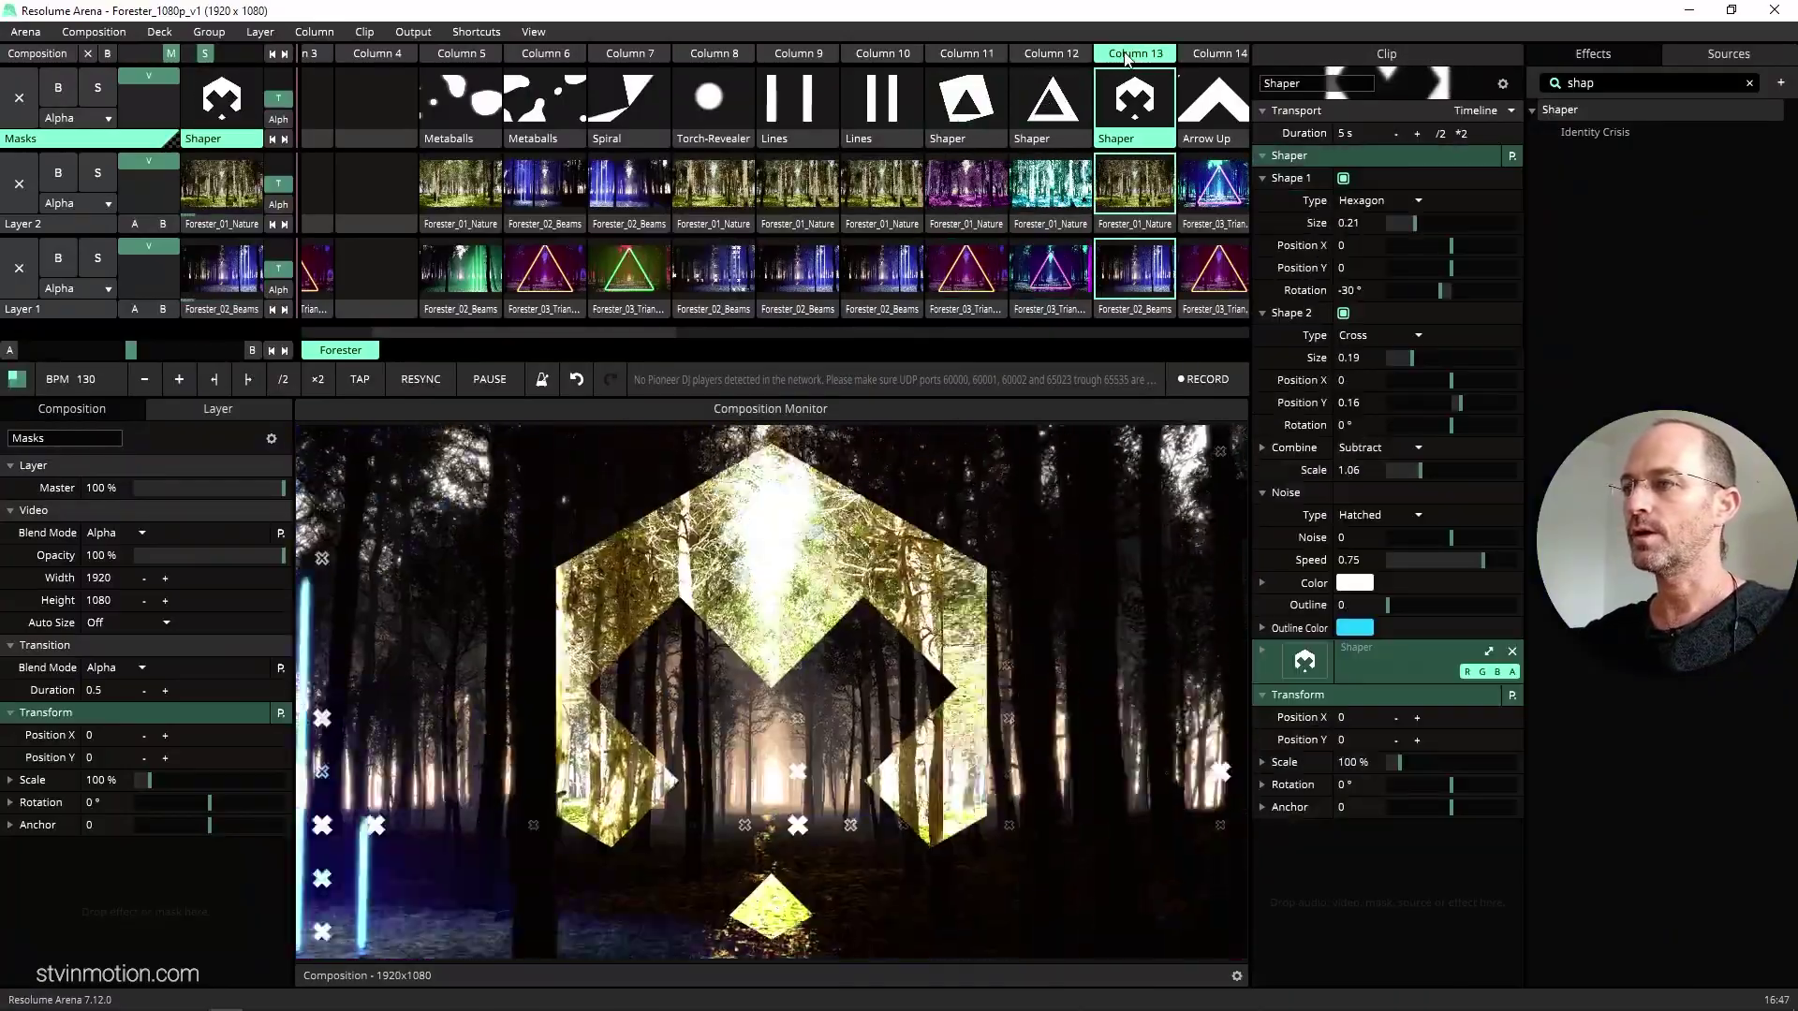
scroll(1119, 55, "right", 1)
left_click(1106, 53)
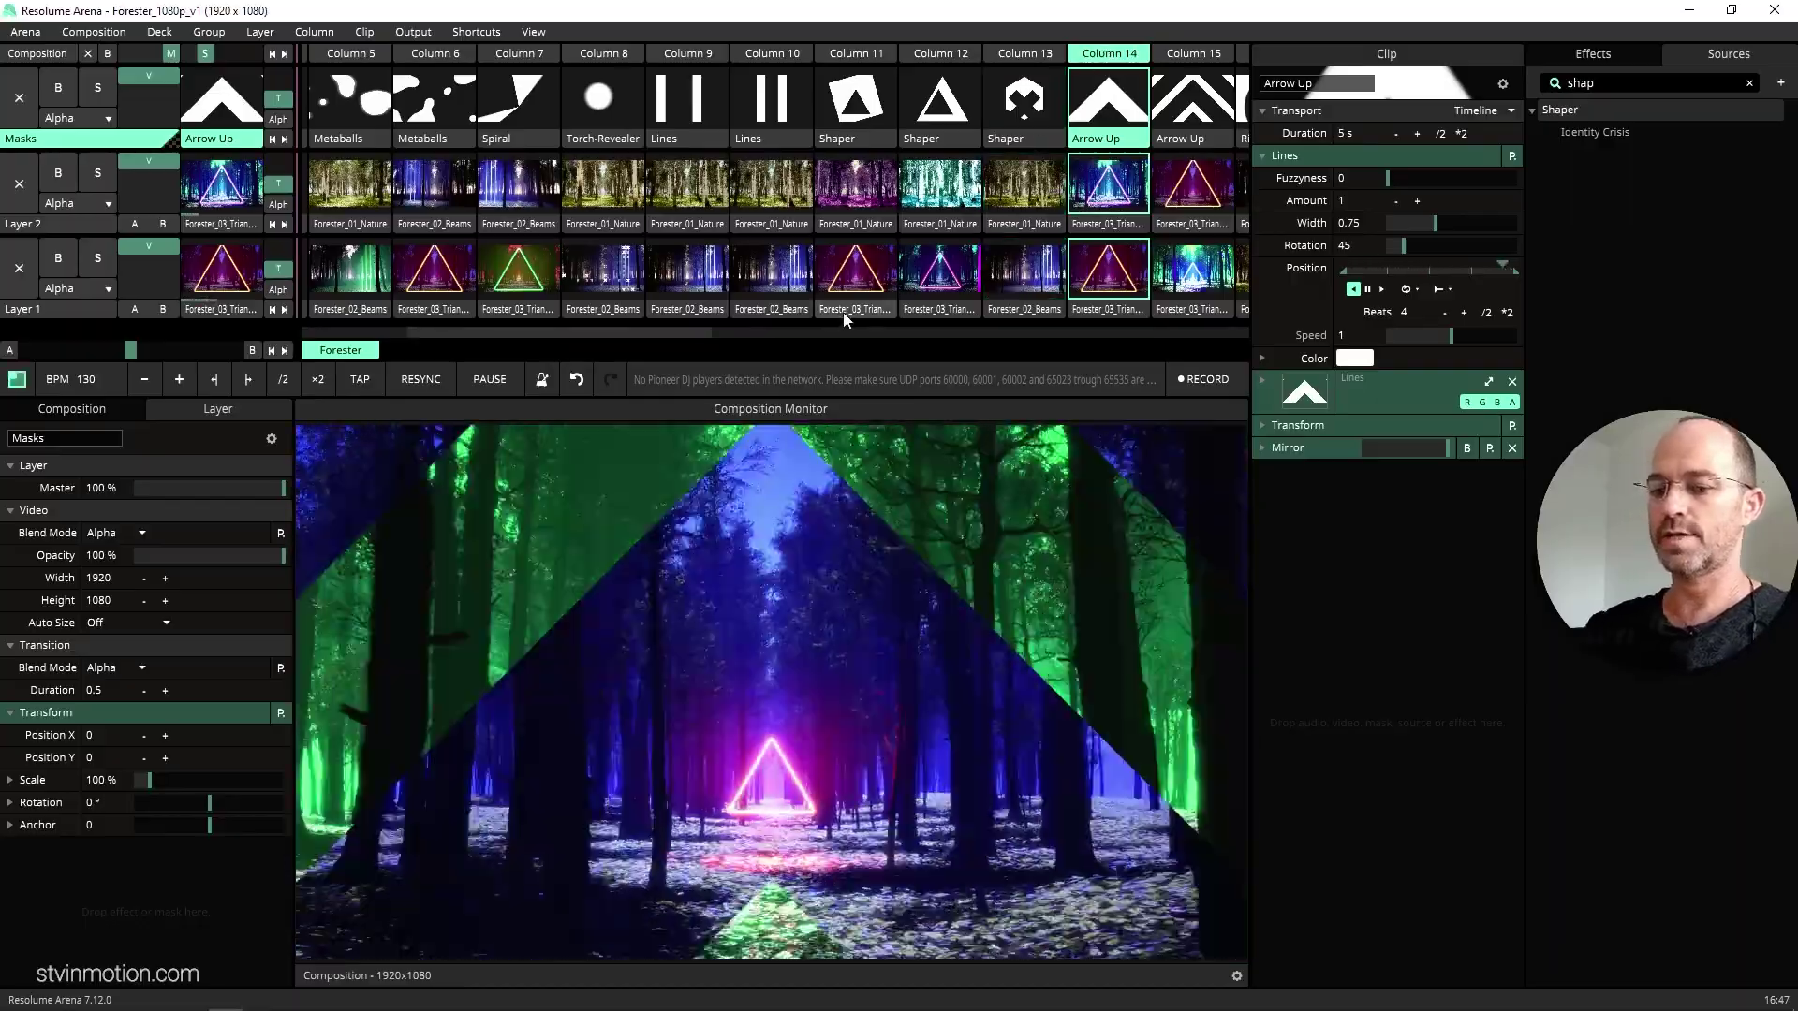
key("ctrl+shift+f")
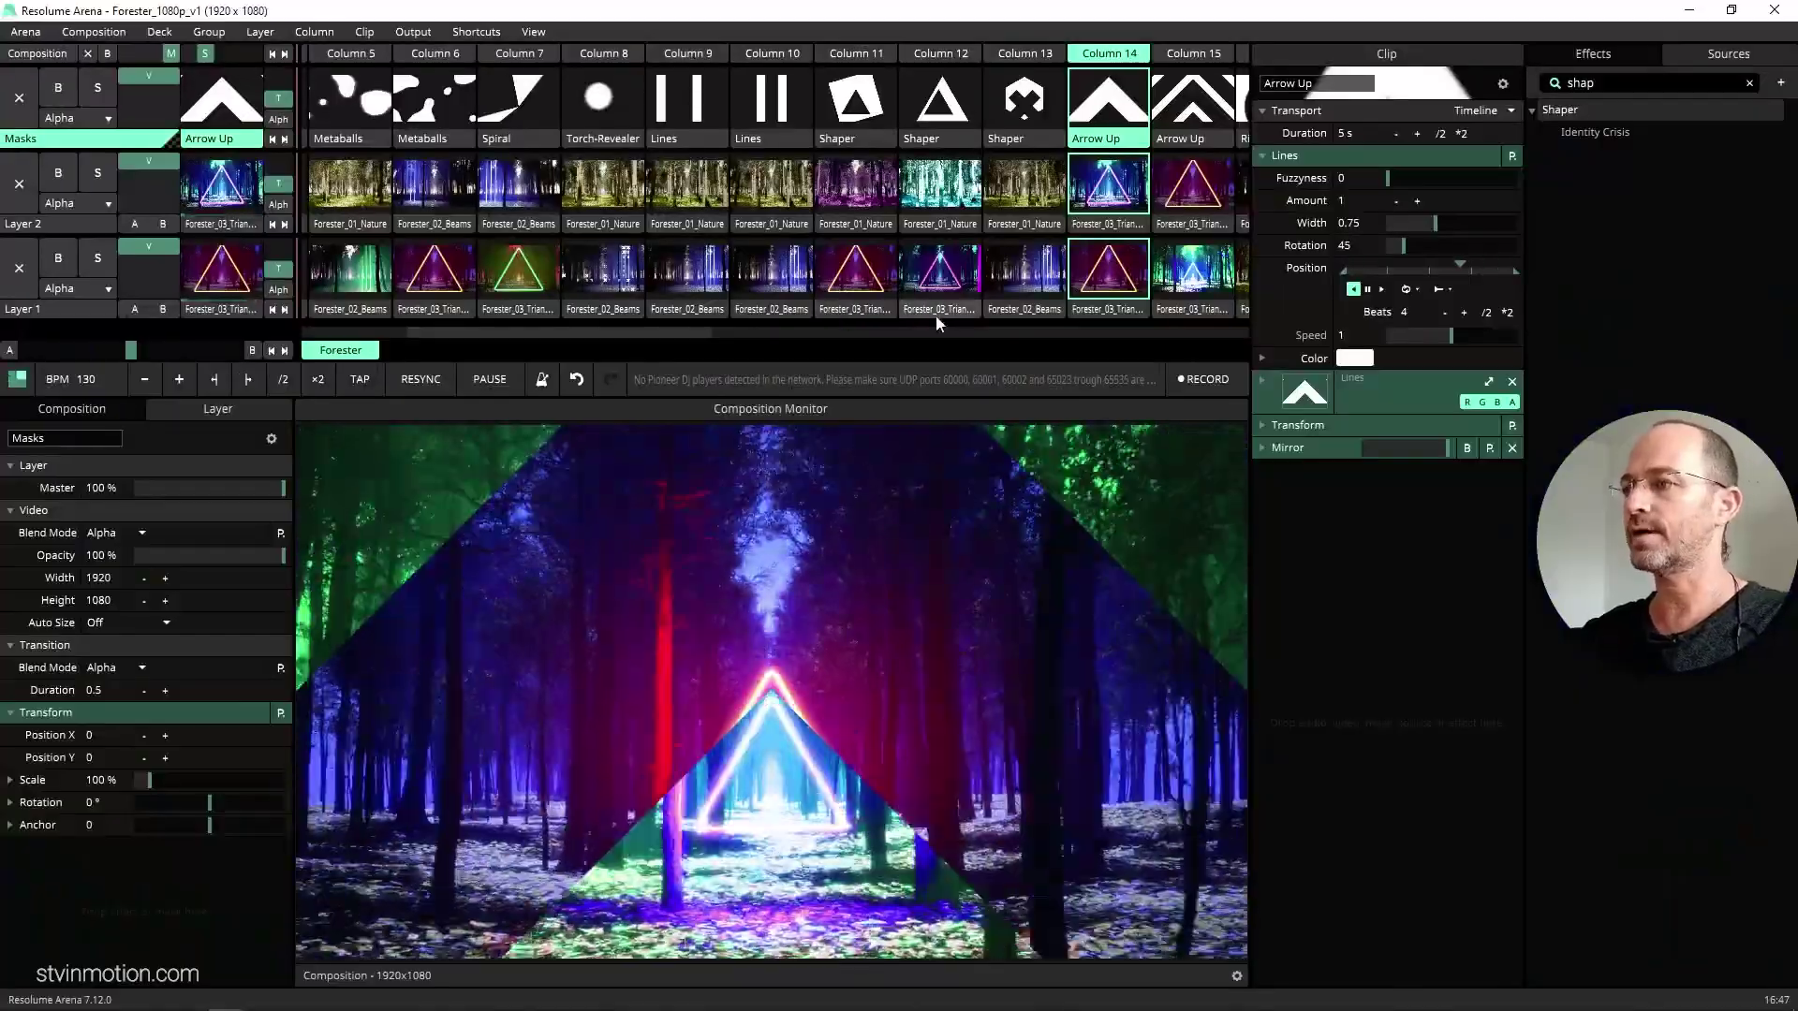
left_click(1184, 62)
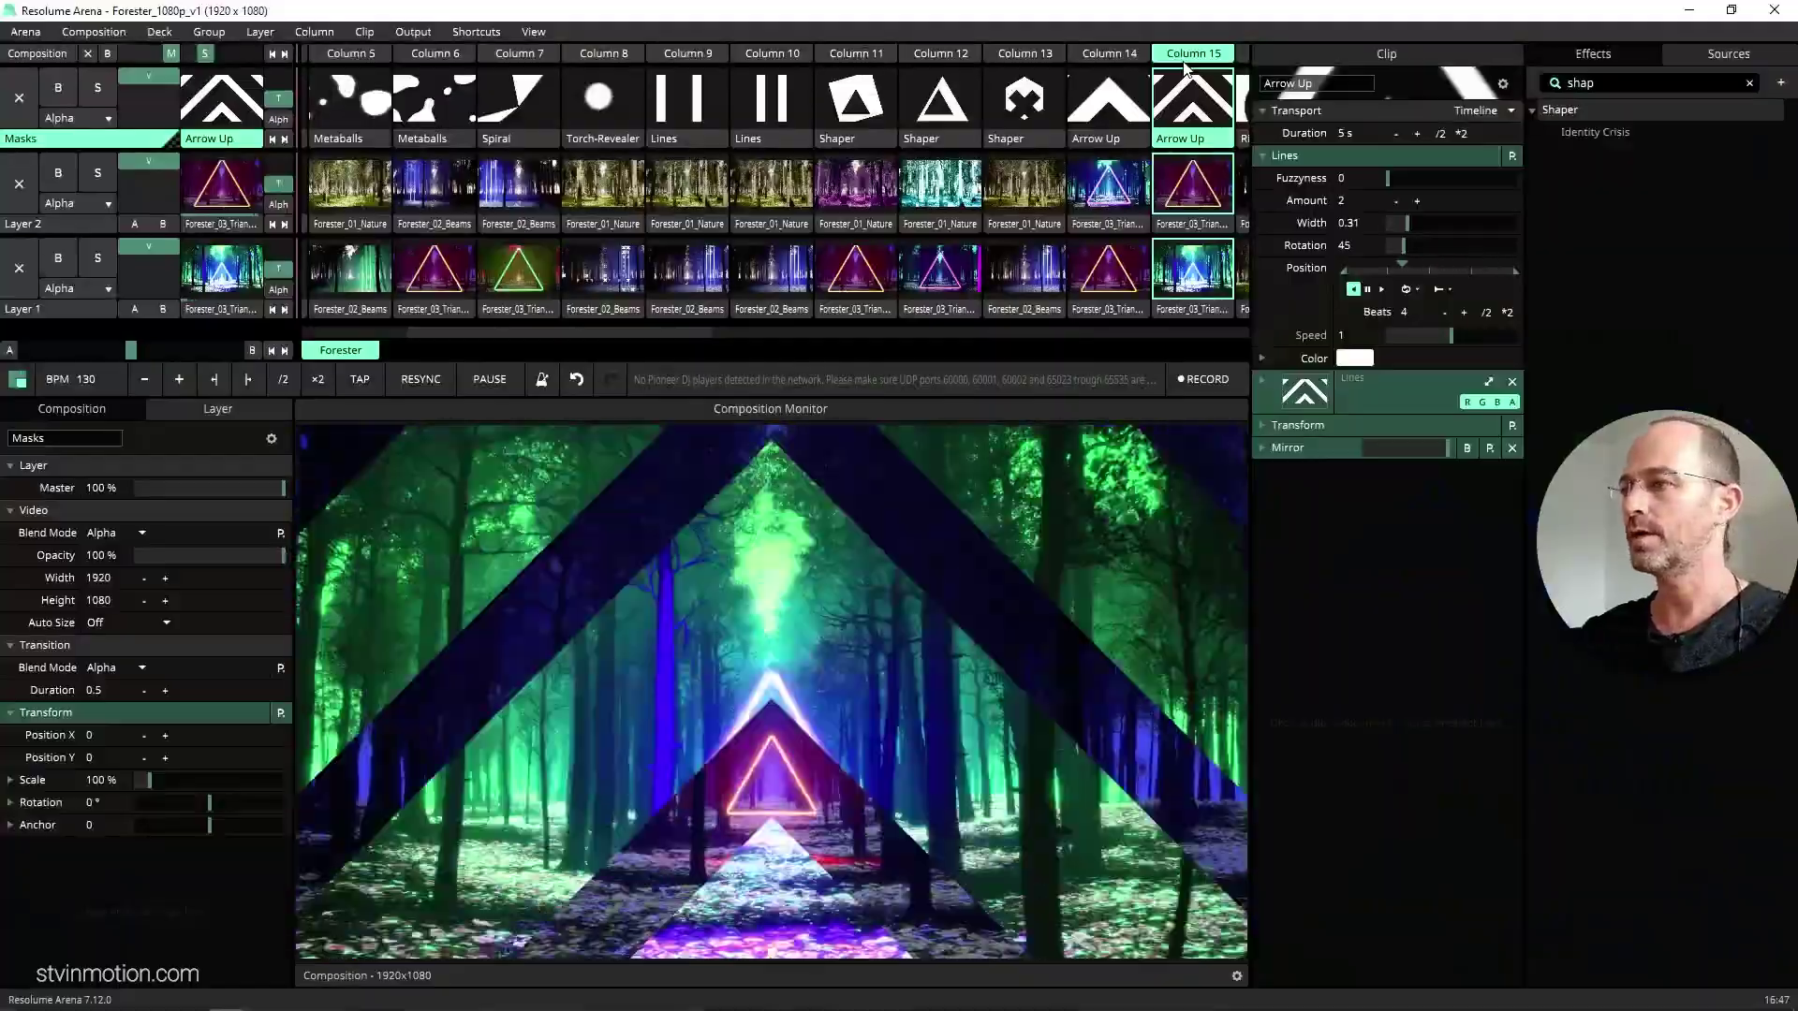
- Launch columns 17 and 18 in turn to preview the Shaper and Lines masks over the Forester_02_Beams clips
scroll(1077, 161, "right", 5)
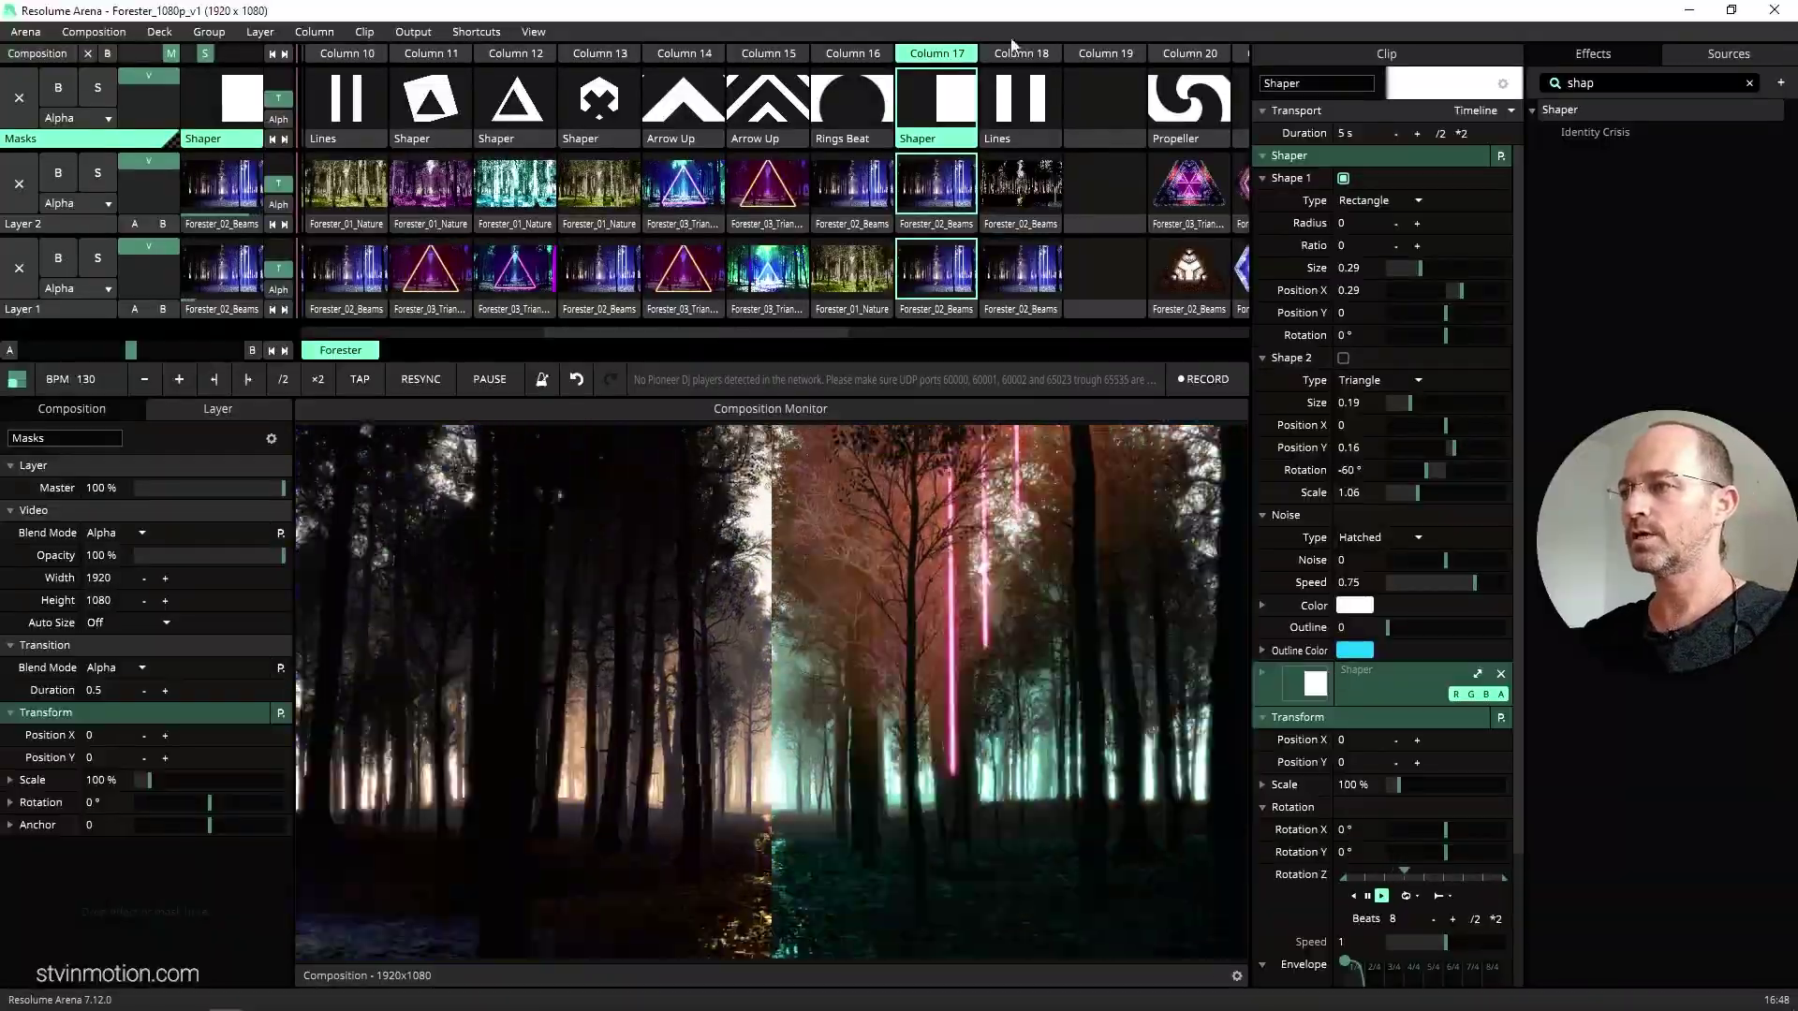
left_click(1019, 55)
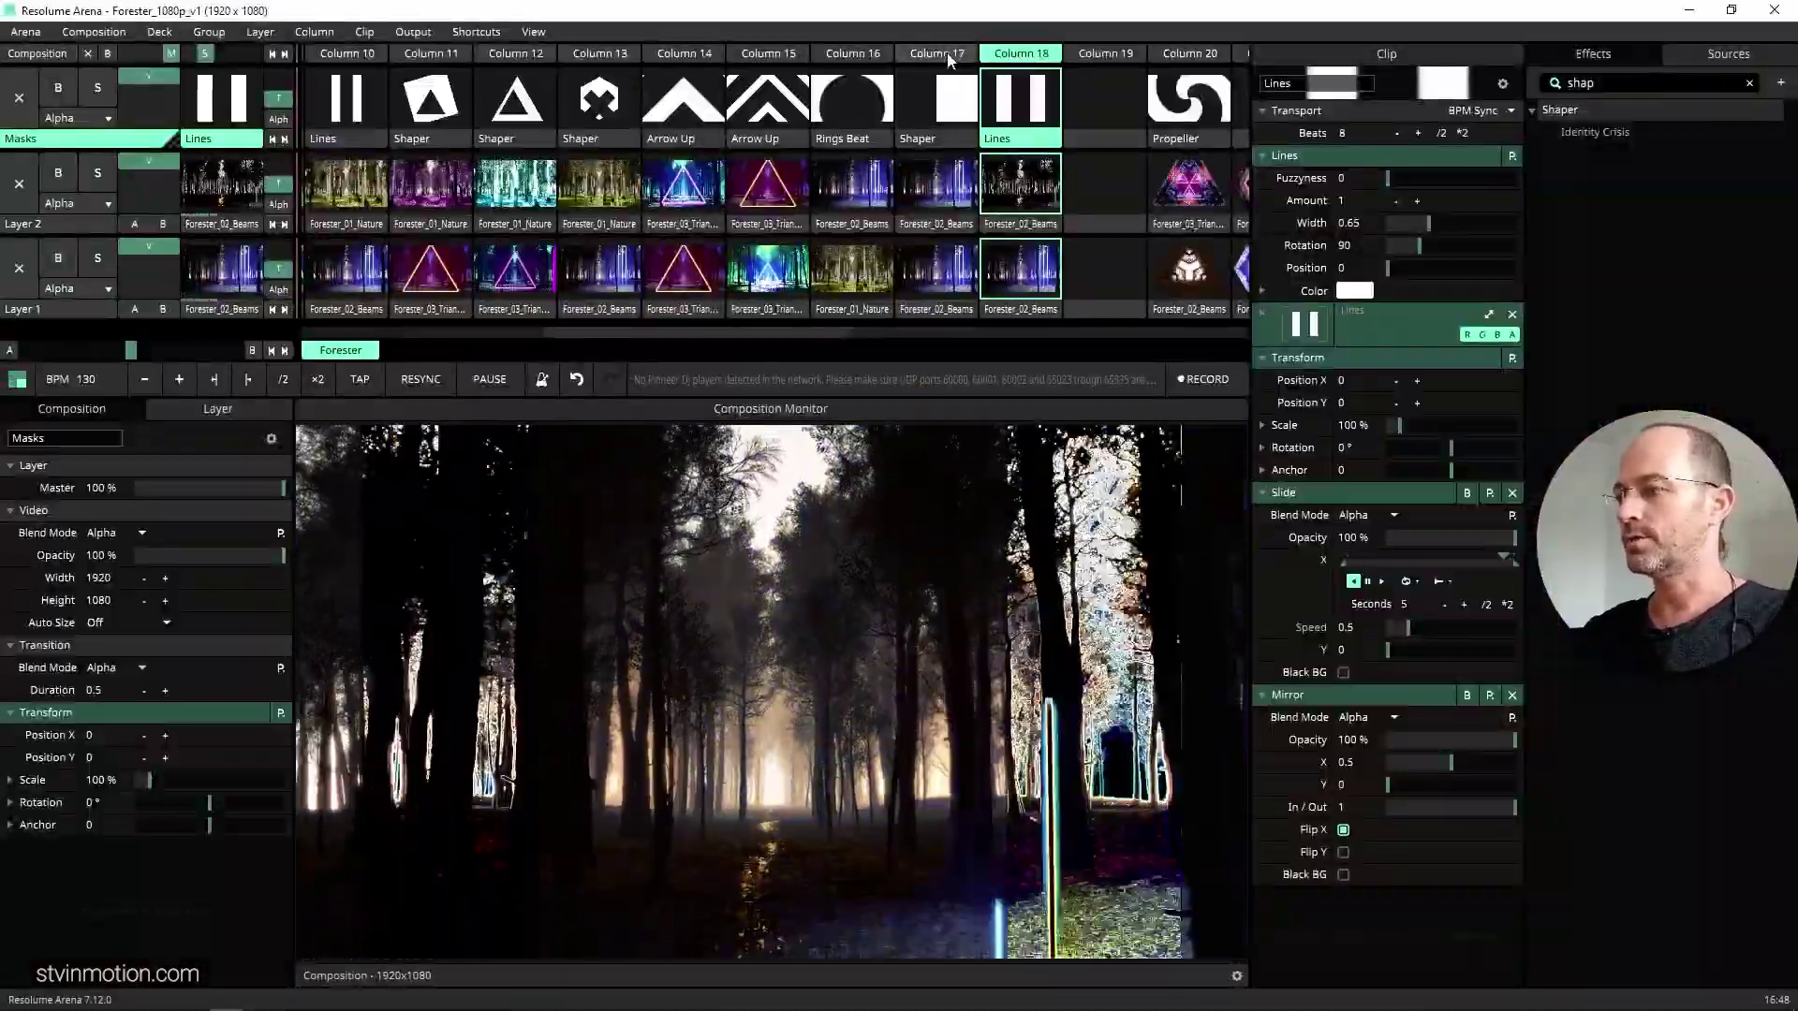
scroll(689, 152, "left", 4)
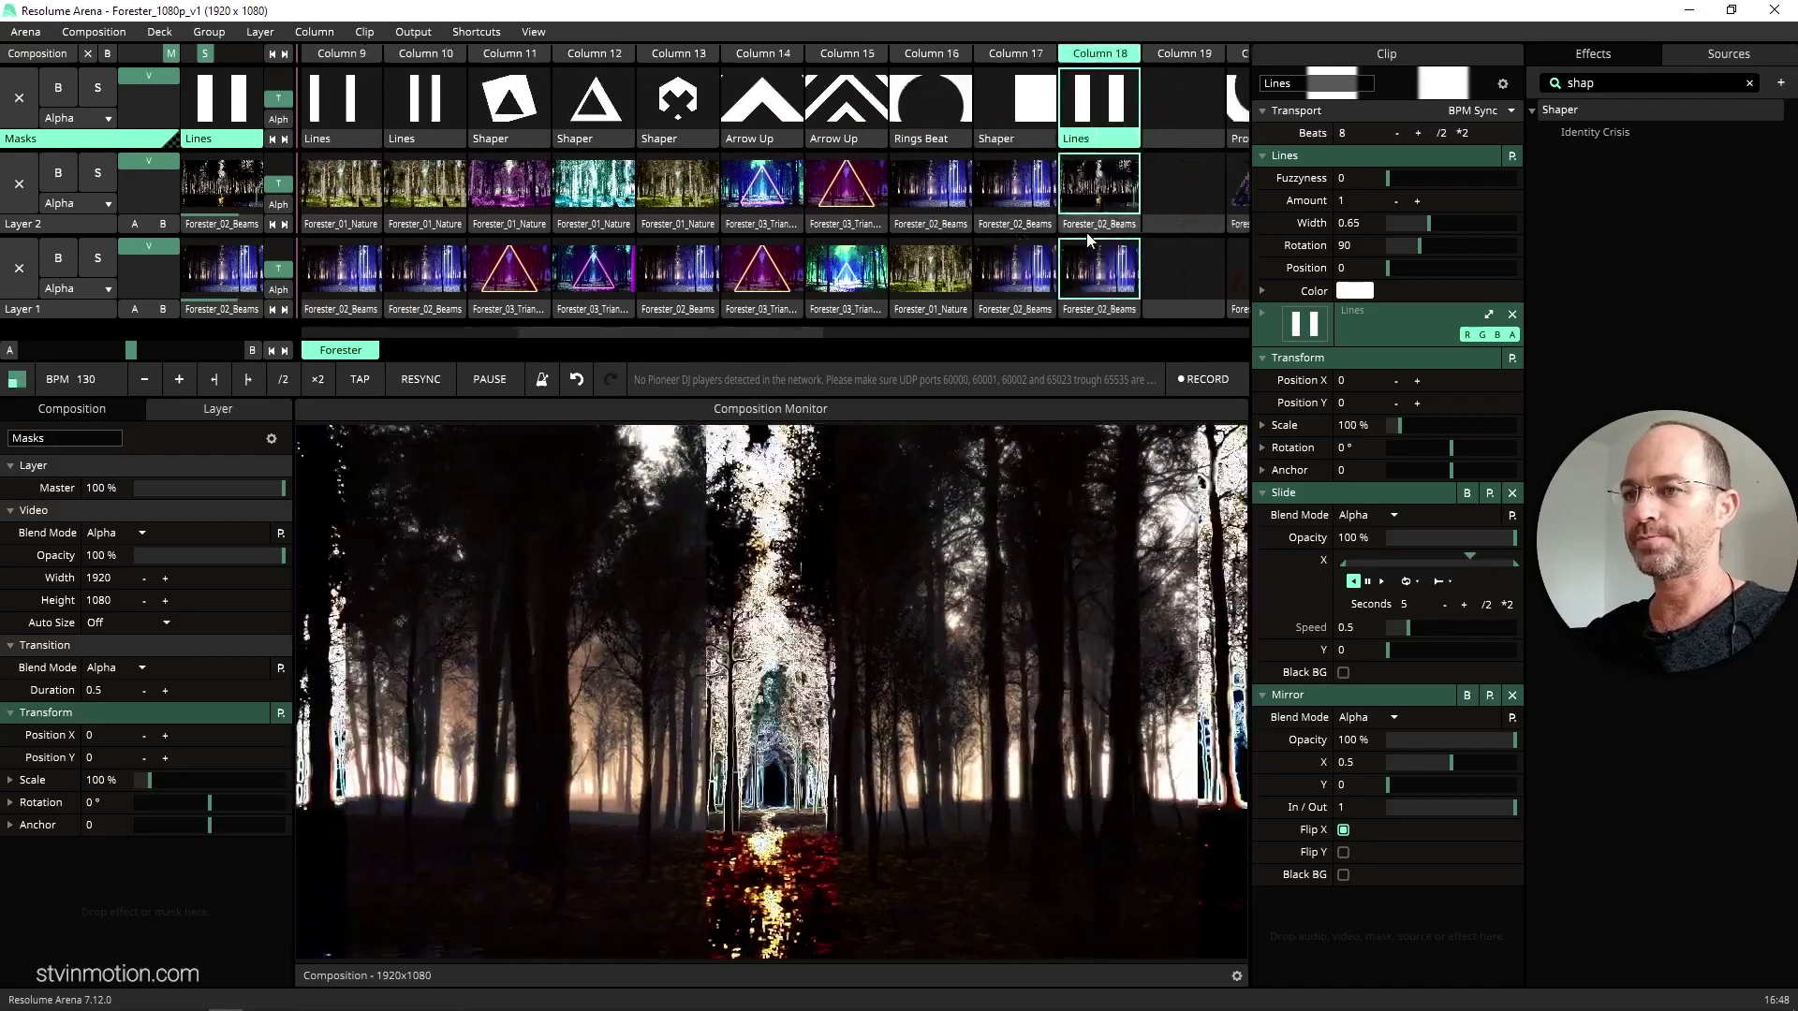
- Launch only the column 11 Shaper mask clip and set the Masks layer's mask mode to Disabled
left_click(733, 103)
right_click(155, 144)
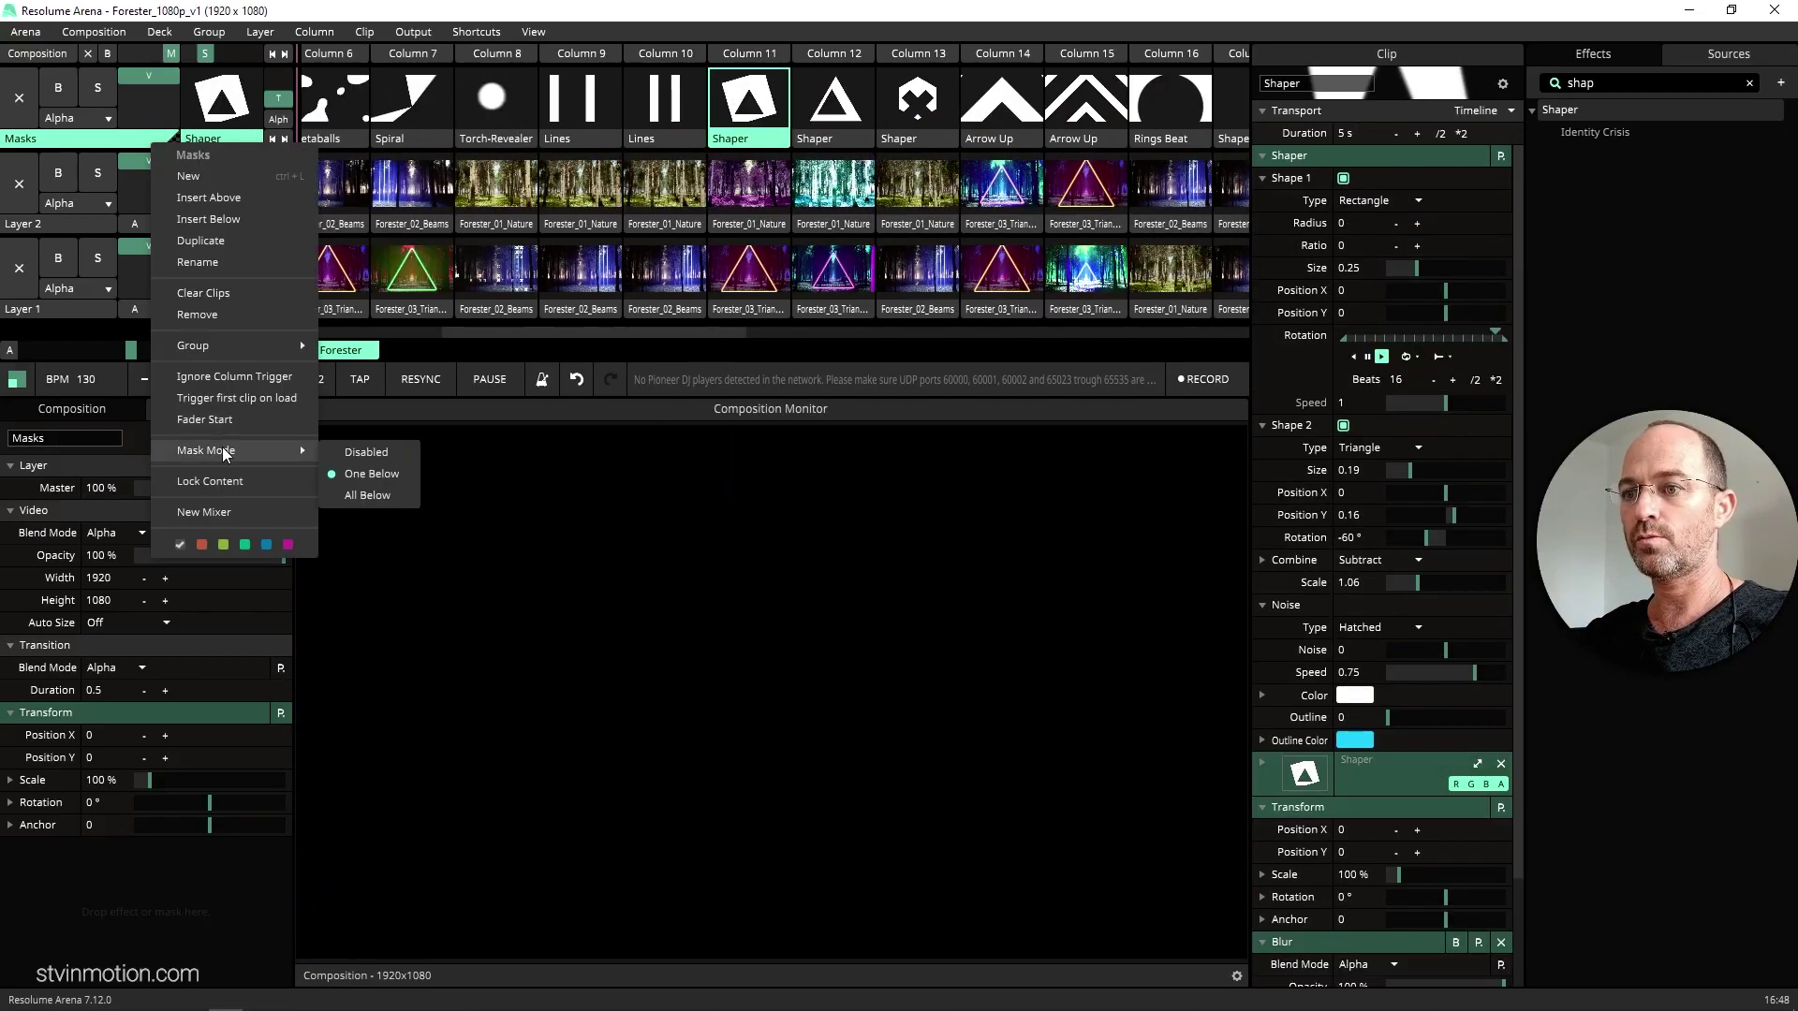
left_click(349, 457)
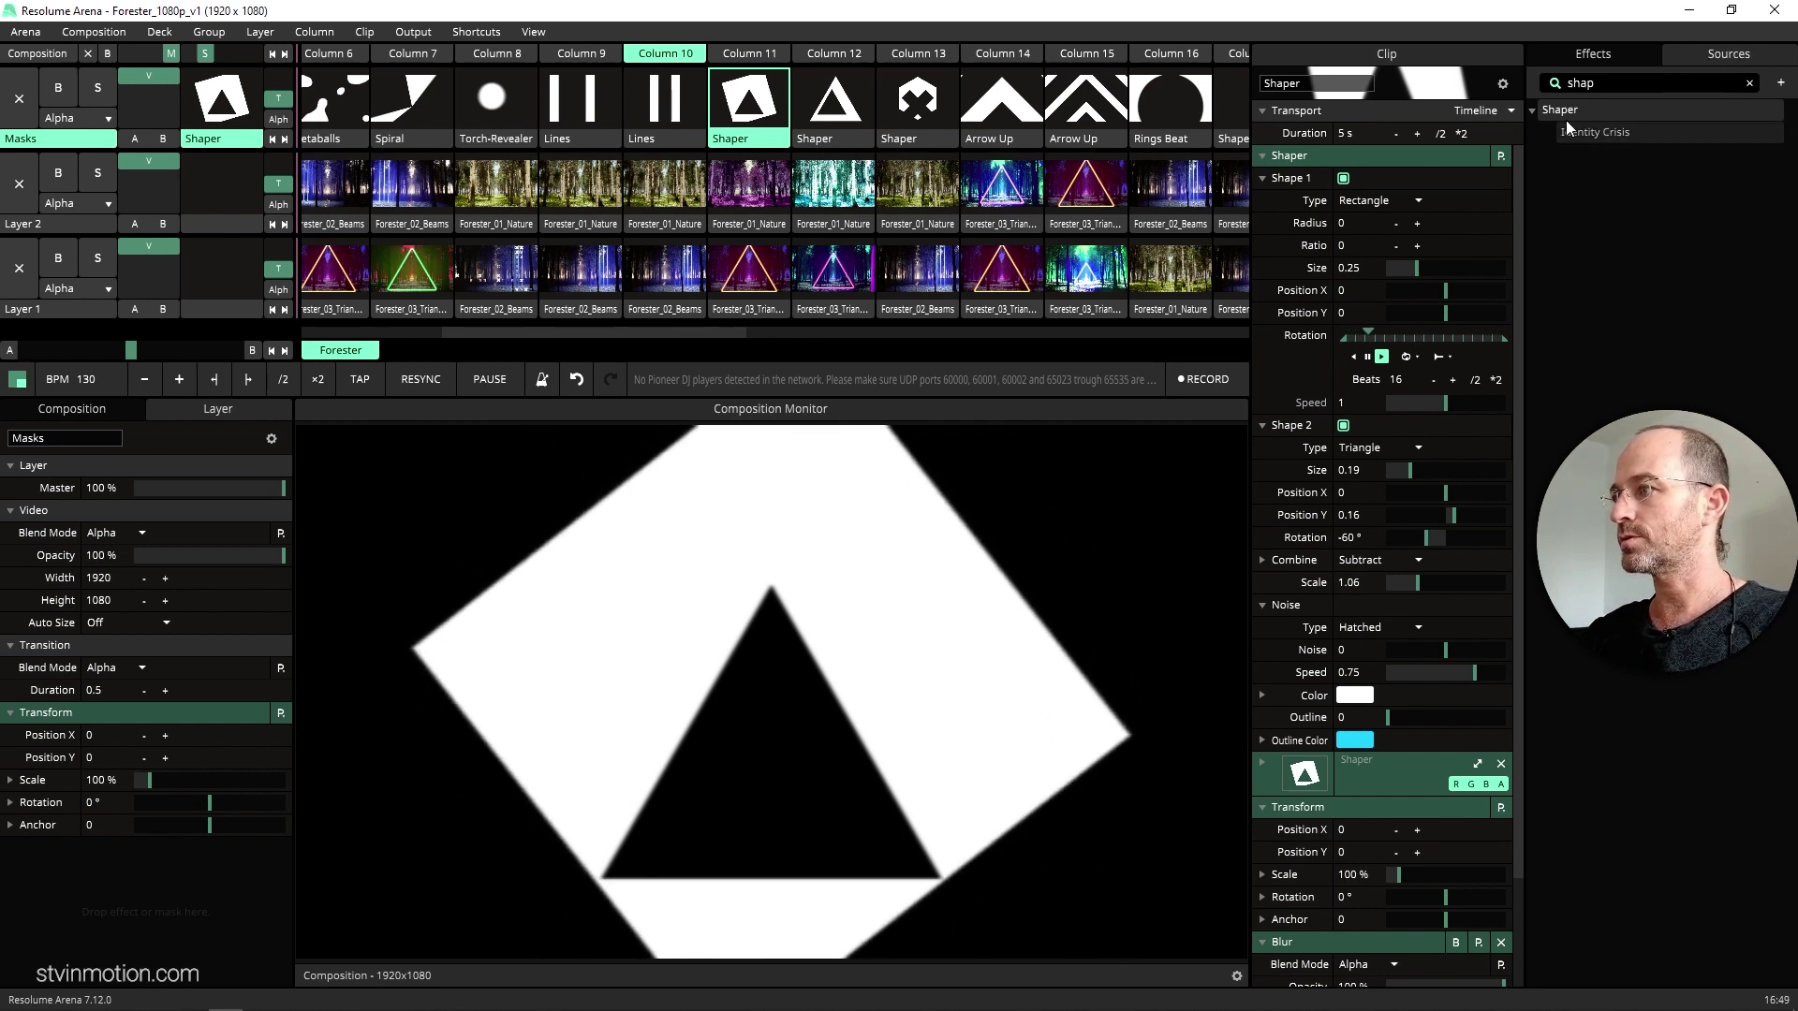
- Filter the effects list by `` to bring up the custom effect presets
key("ctrl+a")
type("``")
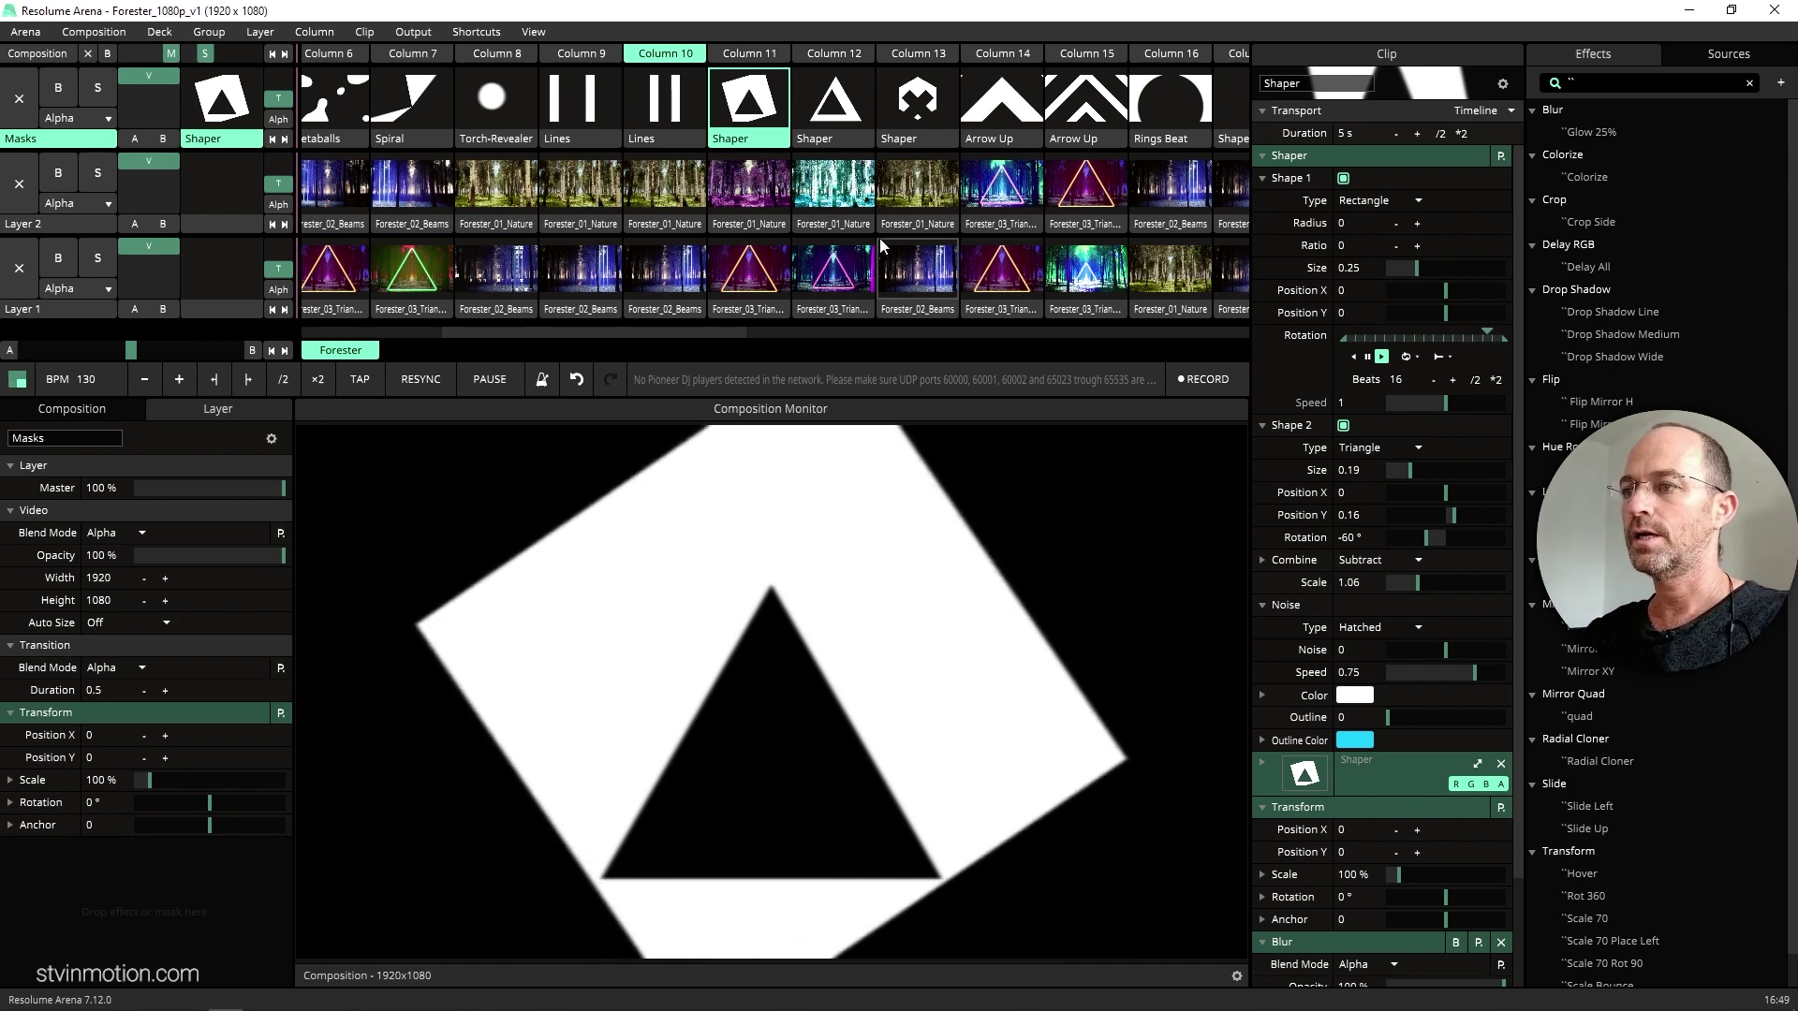
- Launch the column 12 Shaper mask clip and examine its Size, Position X and Scale envelope animations
left_click(821, 103)
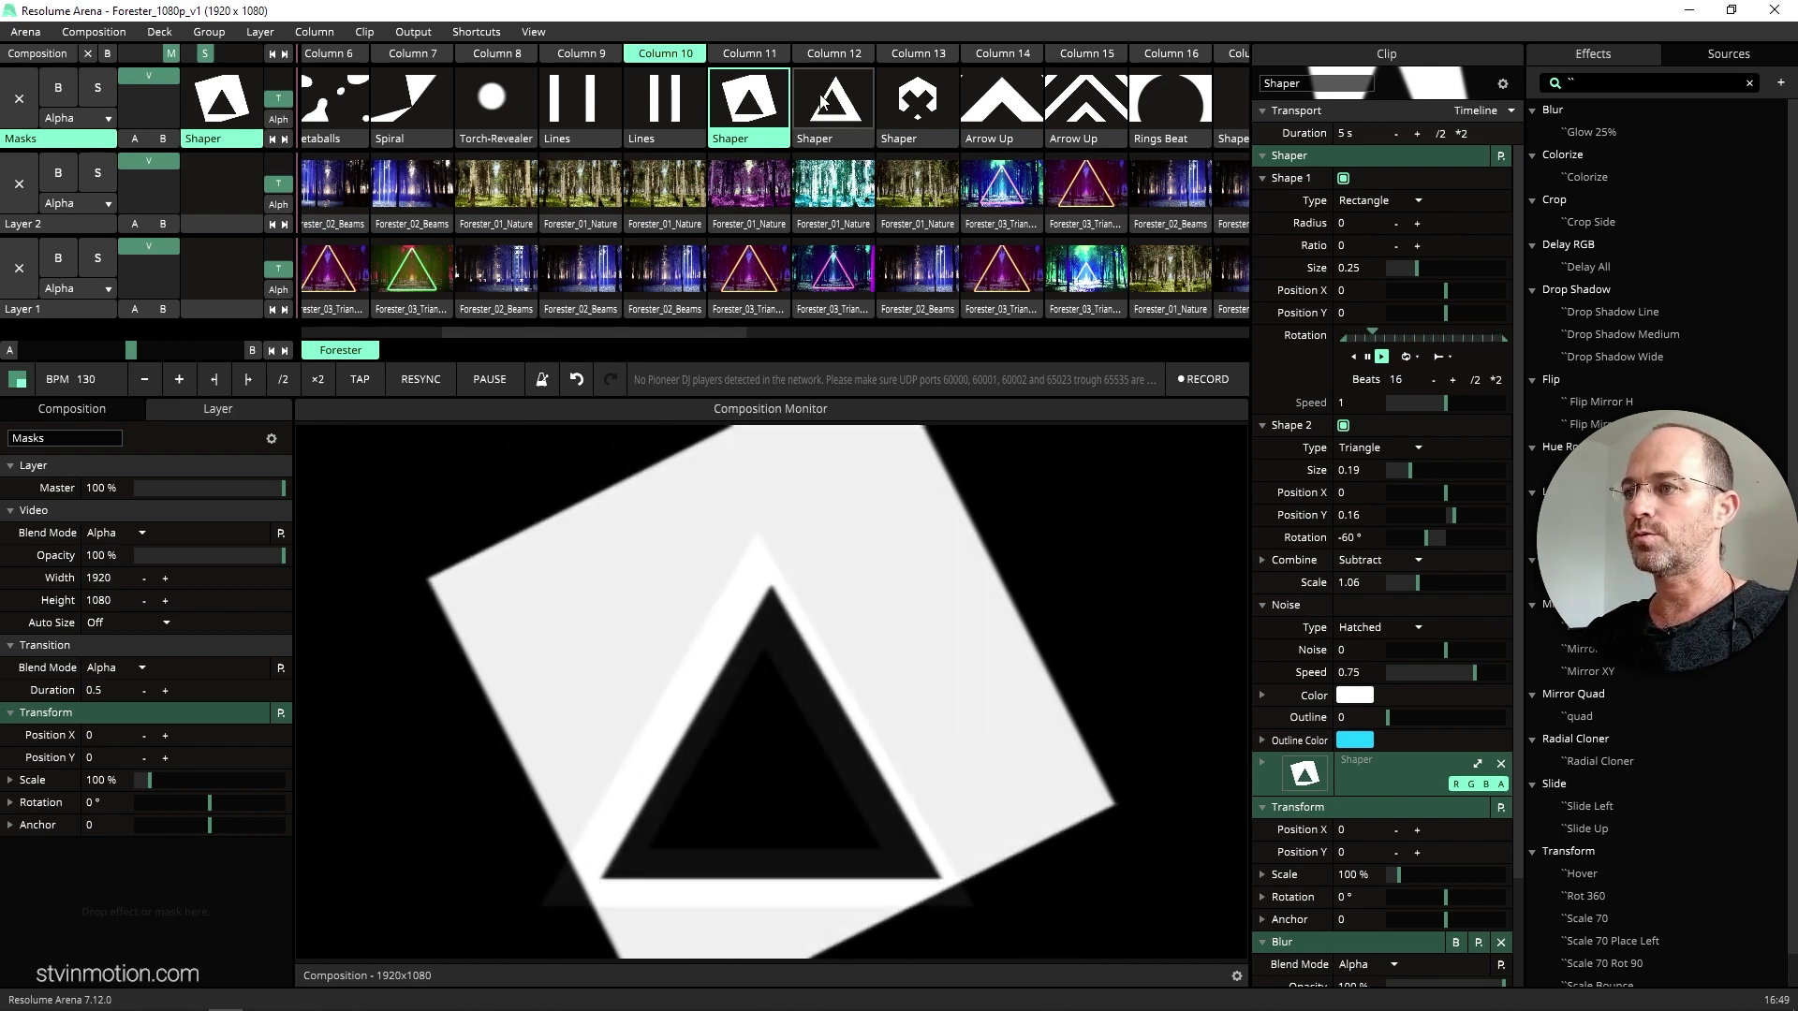
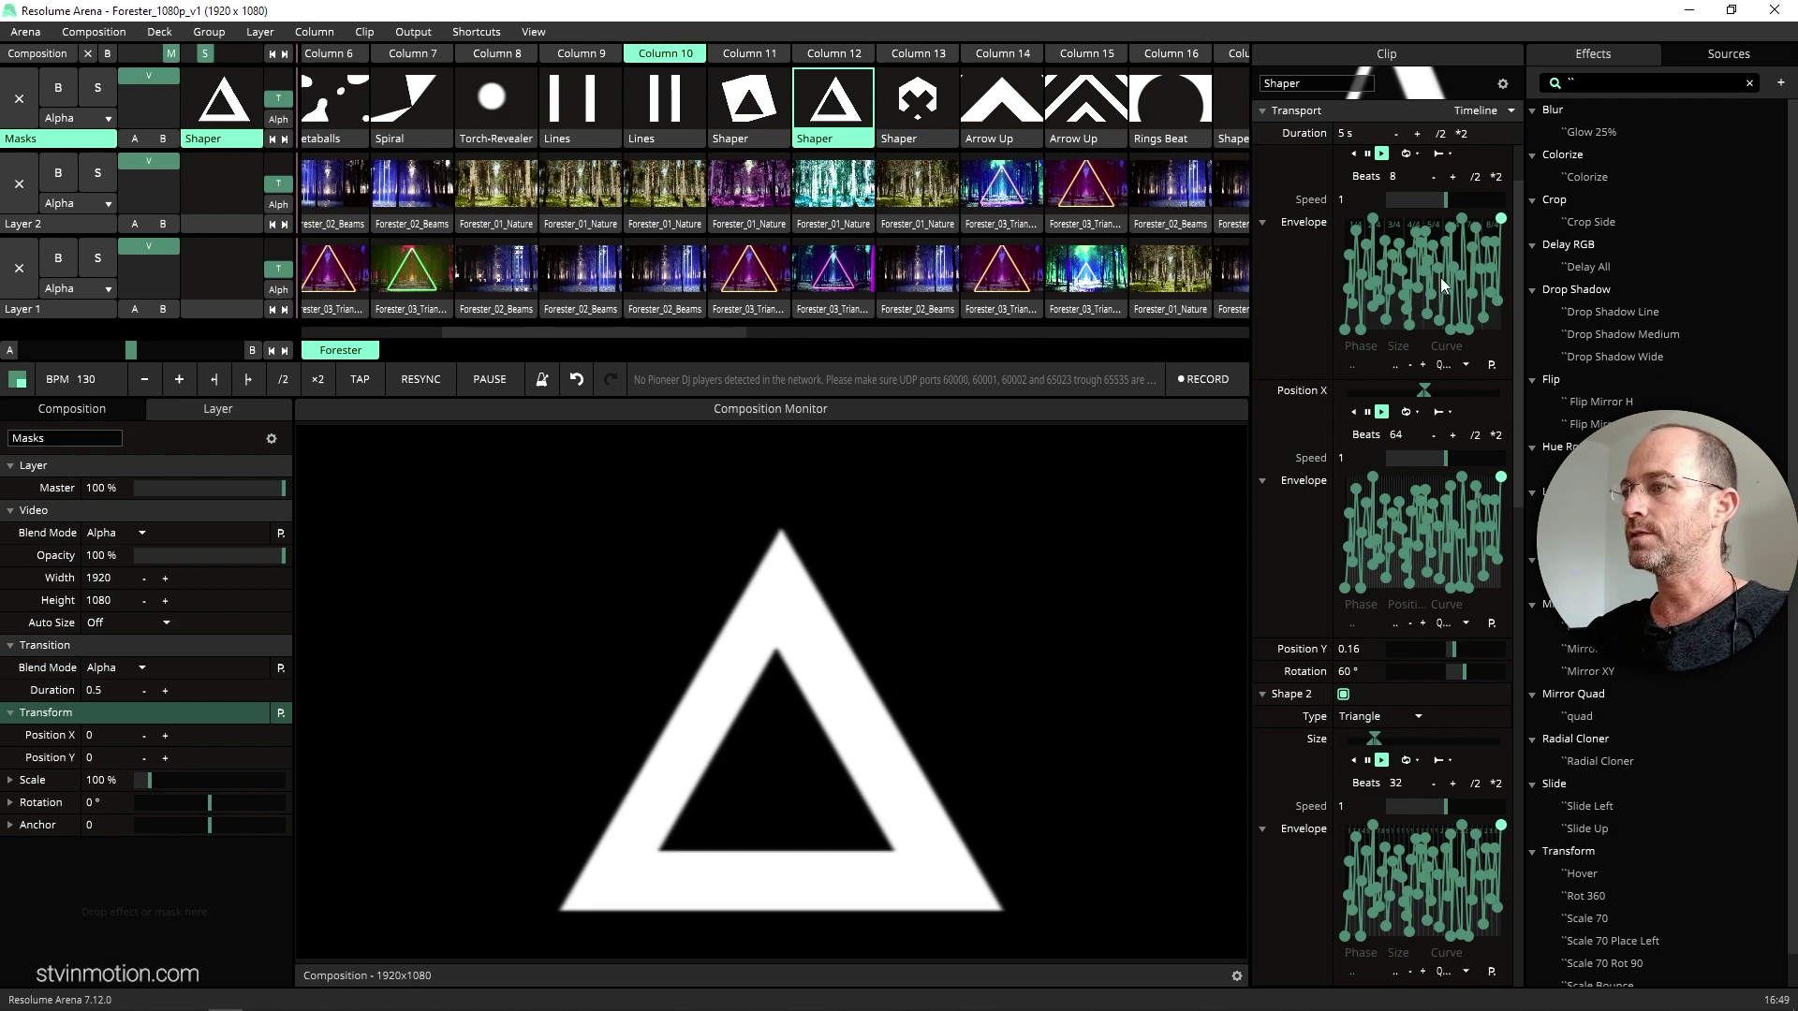
scroll(1441, 277, "up", 2)
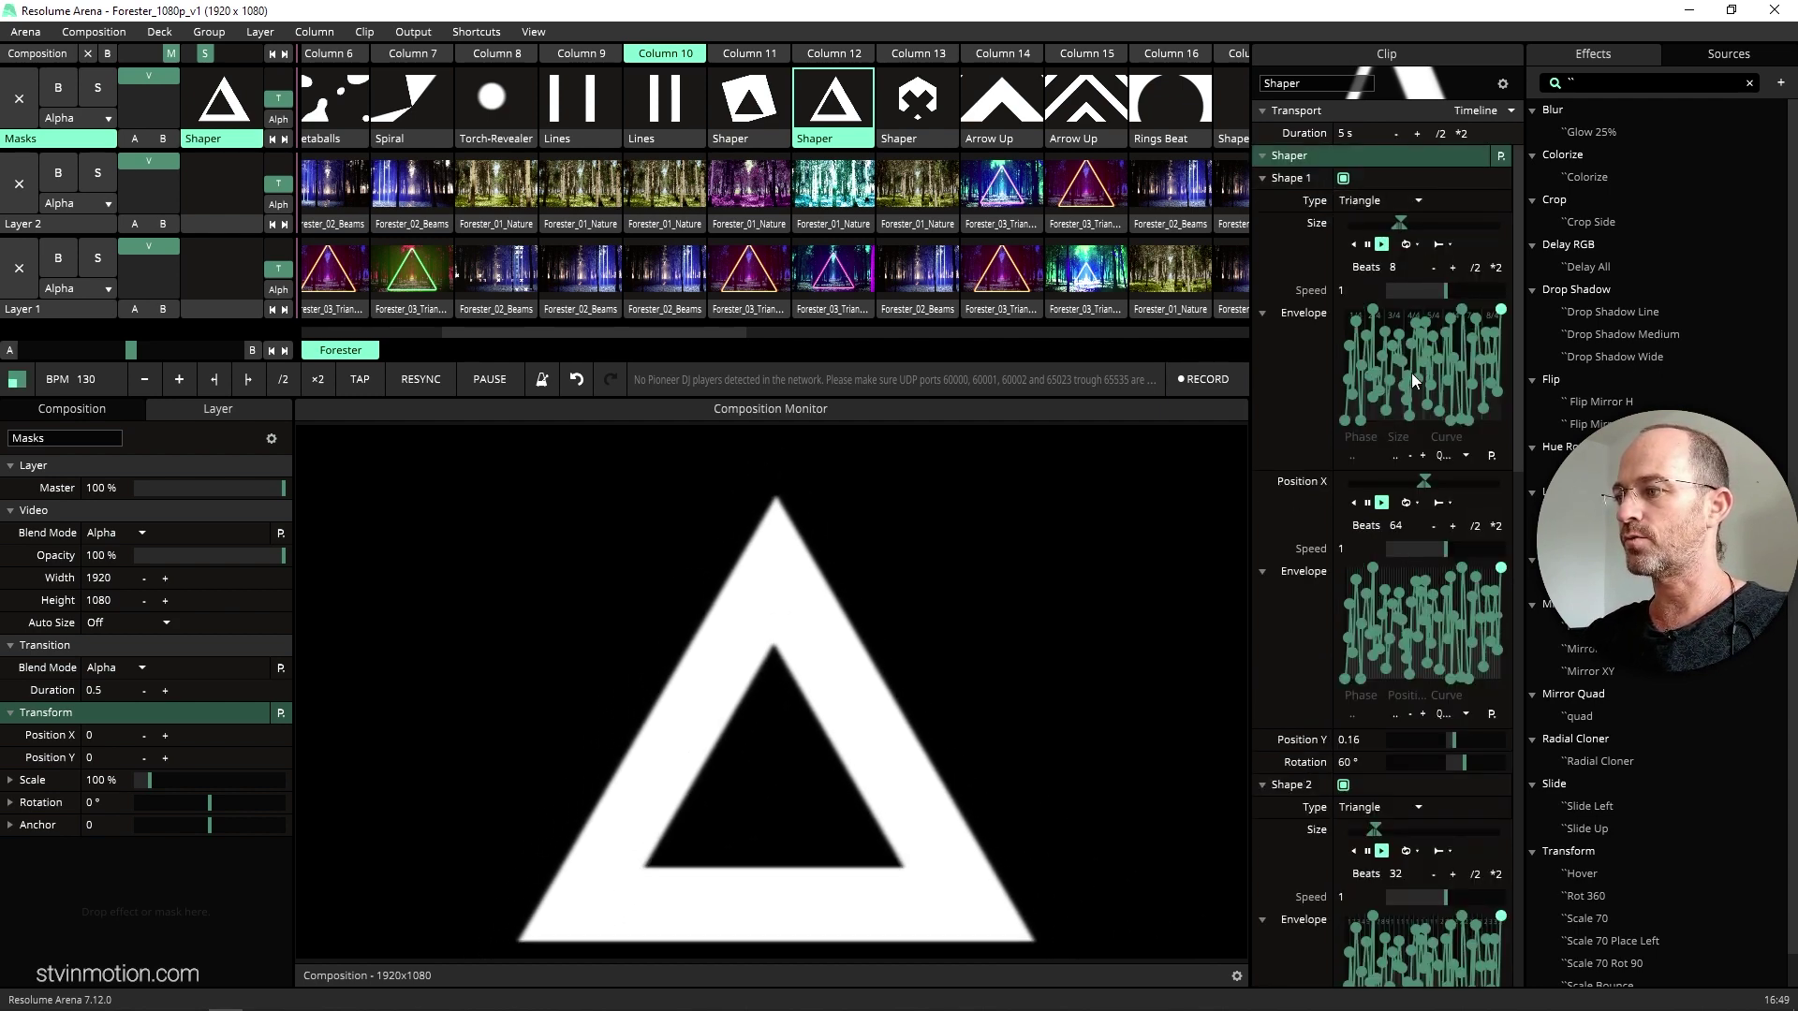
scroll(1362, 648, "down", 15)
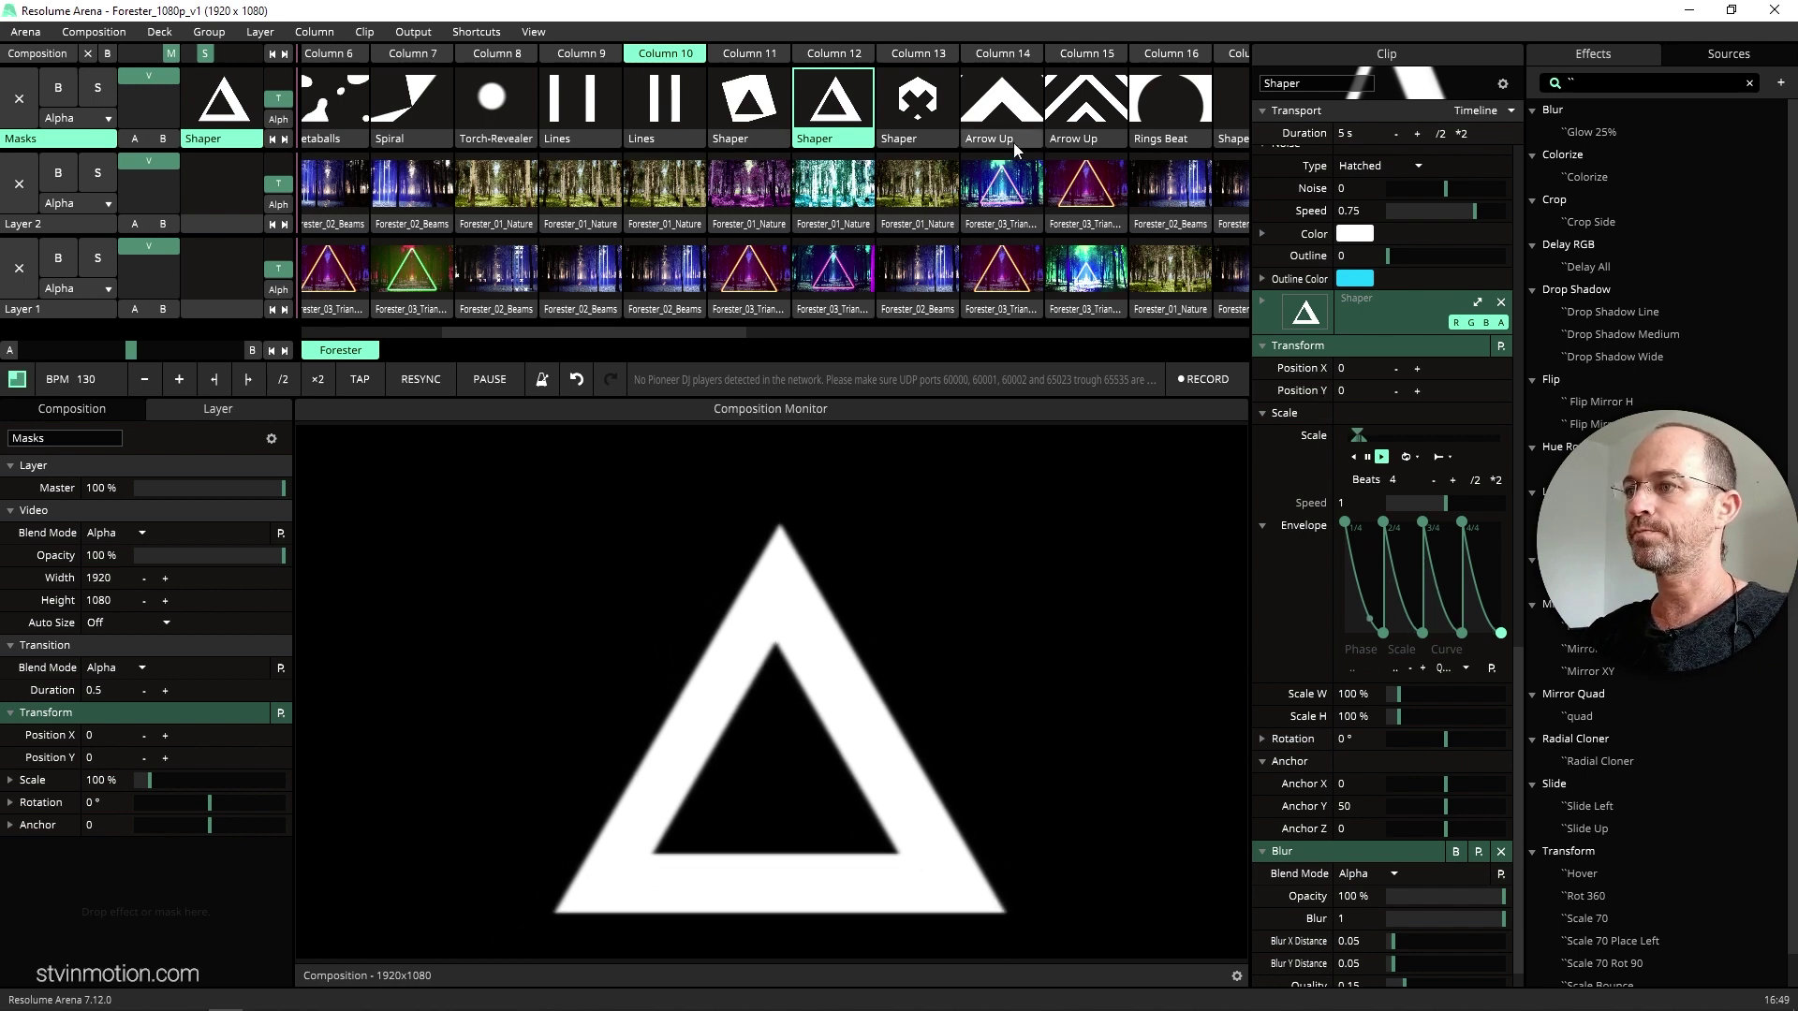
- Launch the column 13 Shaper and column 14 Arrow Up masks, bypassing and re-enabling the Arrow Up clip's Mirror effect for comparison
left_click(902, 103)
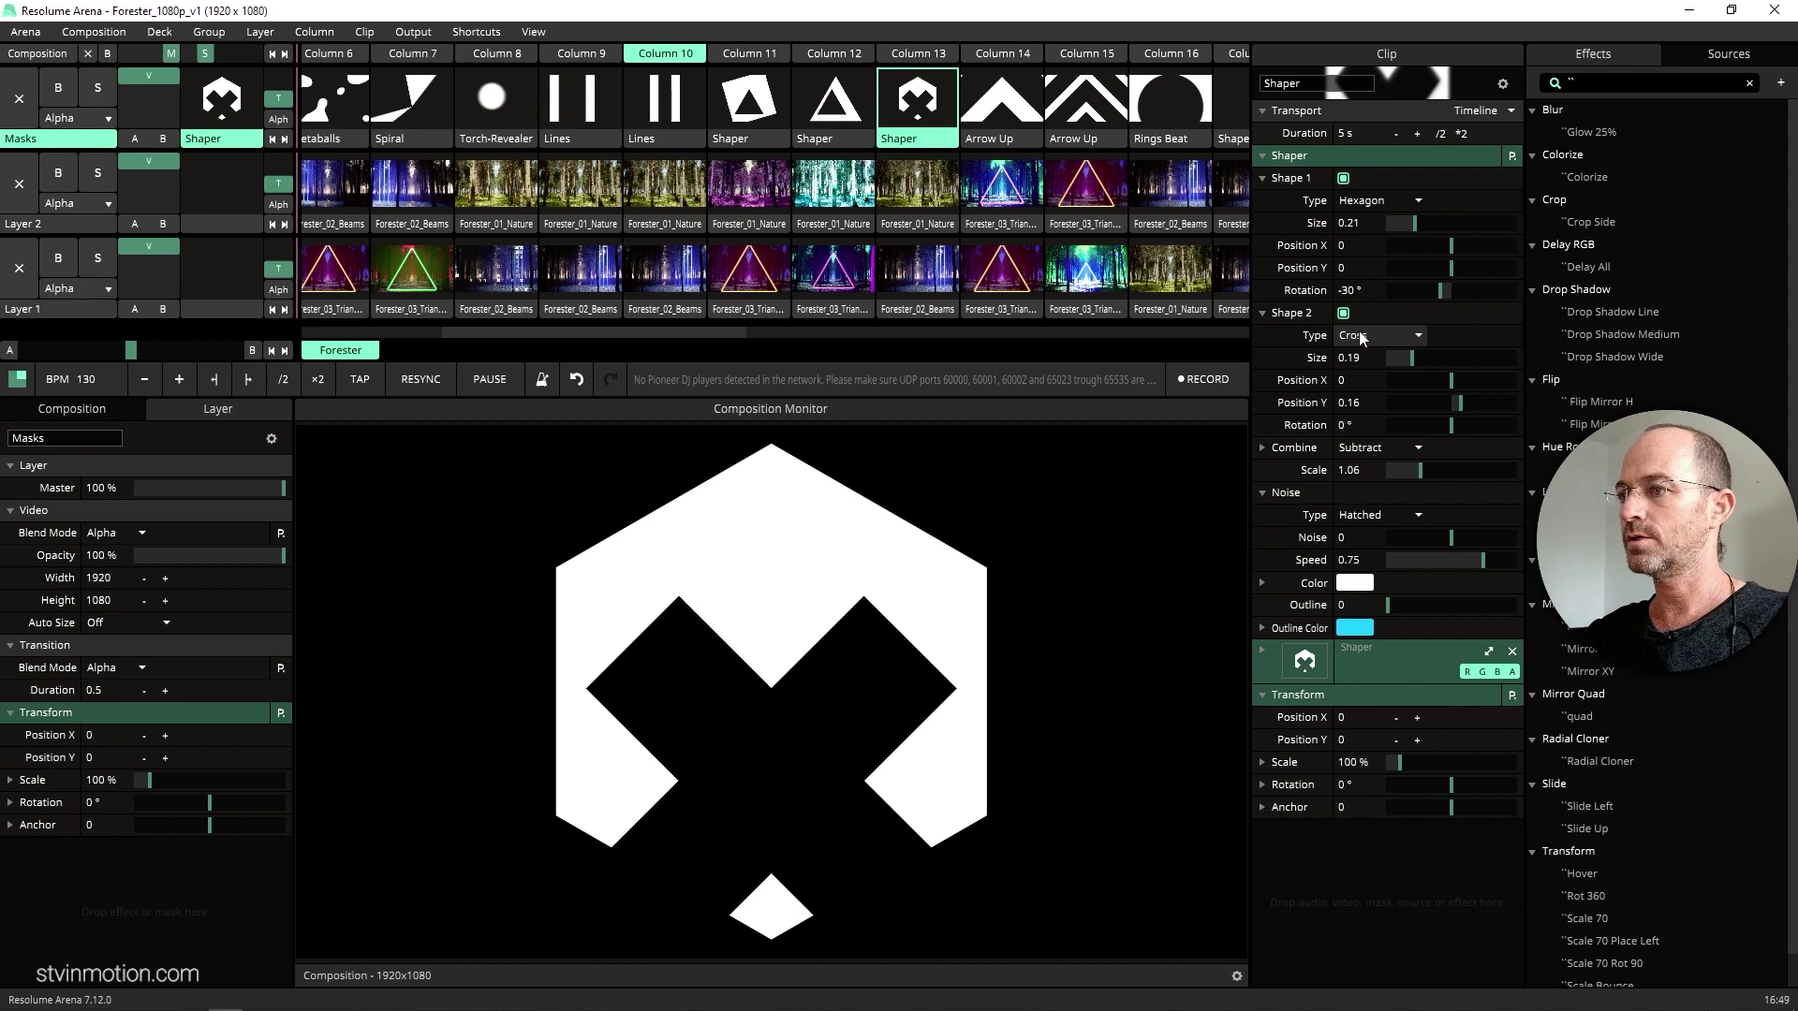
left_click(1000, 101)
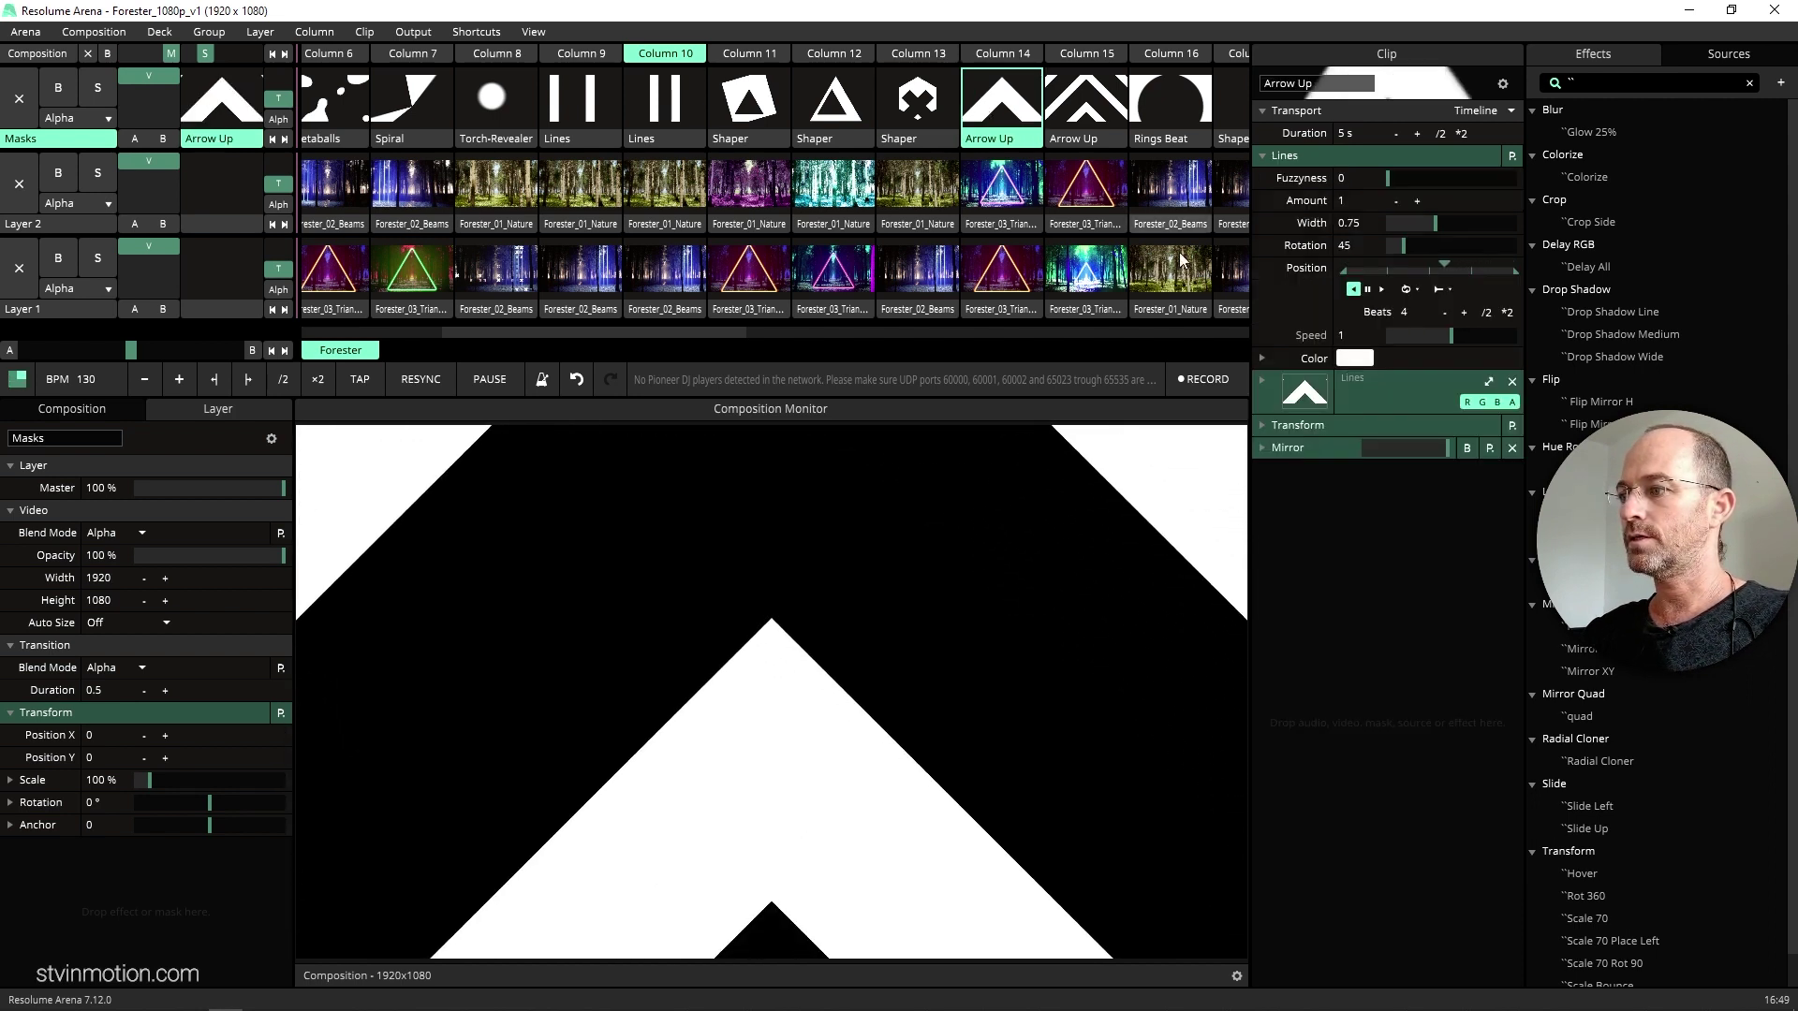
left_click(1466, 448)
left_click(1466, 449)
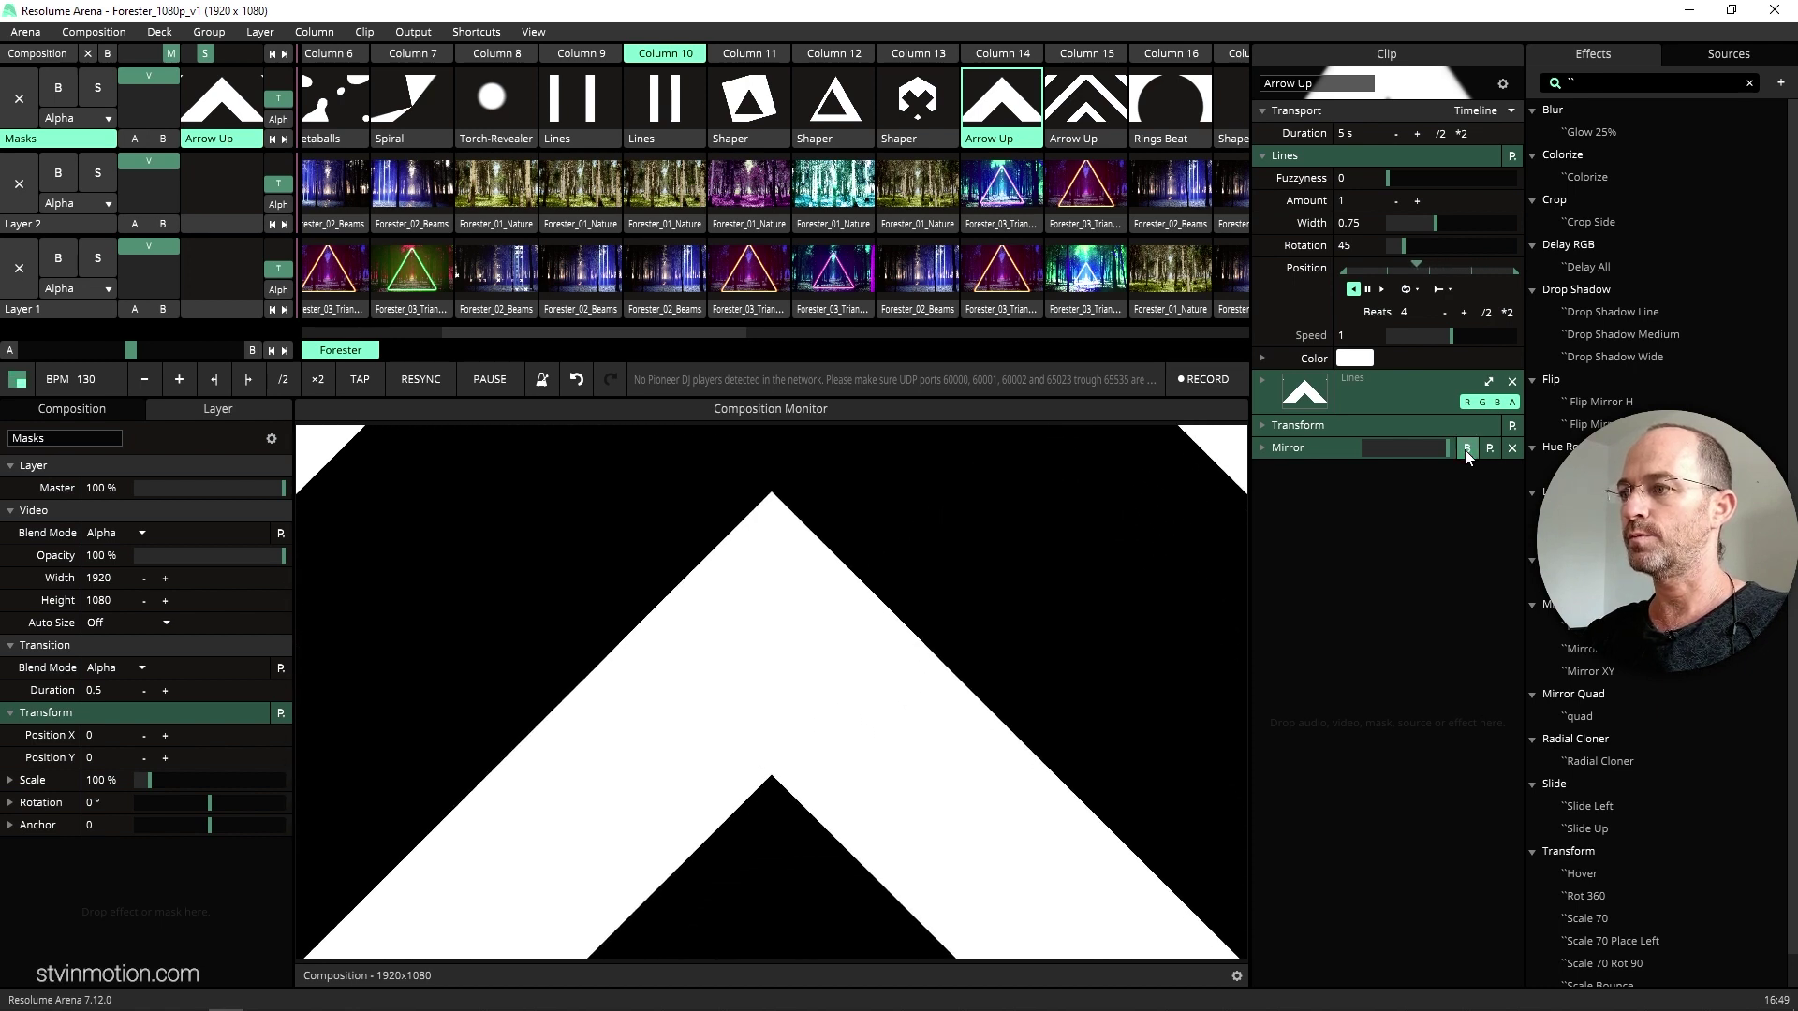
- Launch the column 16 Rings Beat mask and compare it with its Blur, Transform and PolarKaleido effects bypassed and re-enabled
scroll(1132, 193, "down", 2)
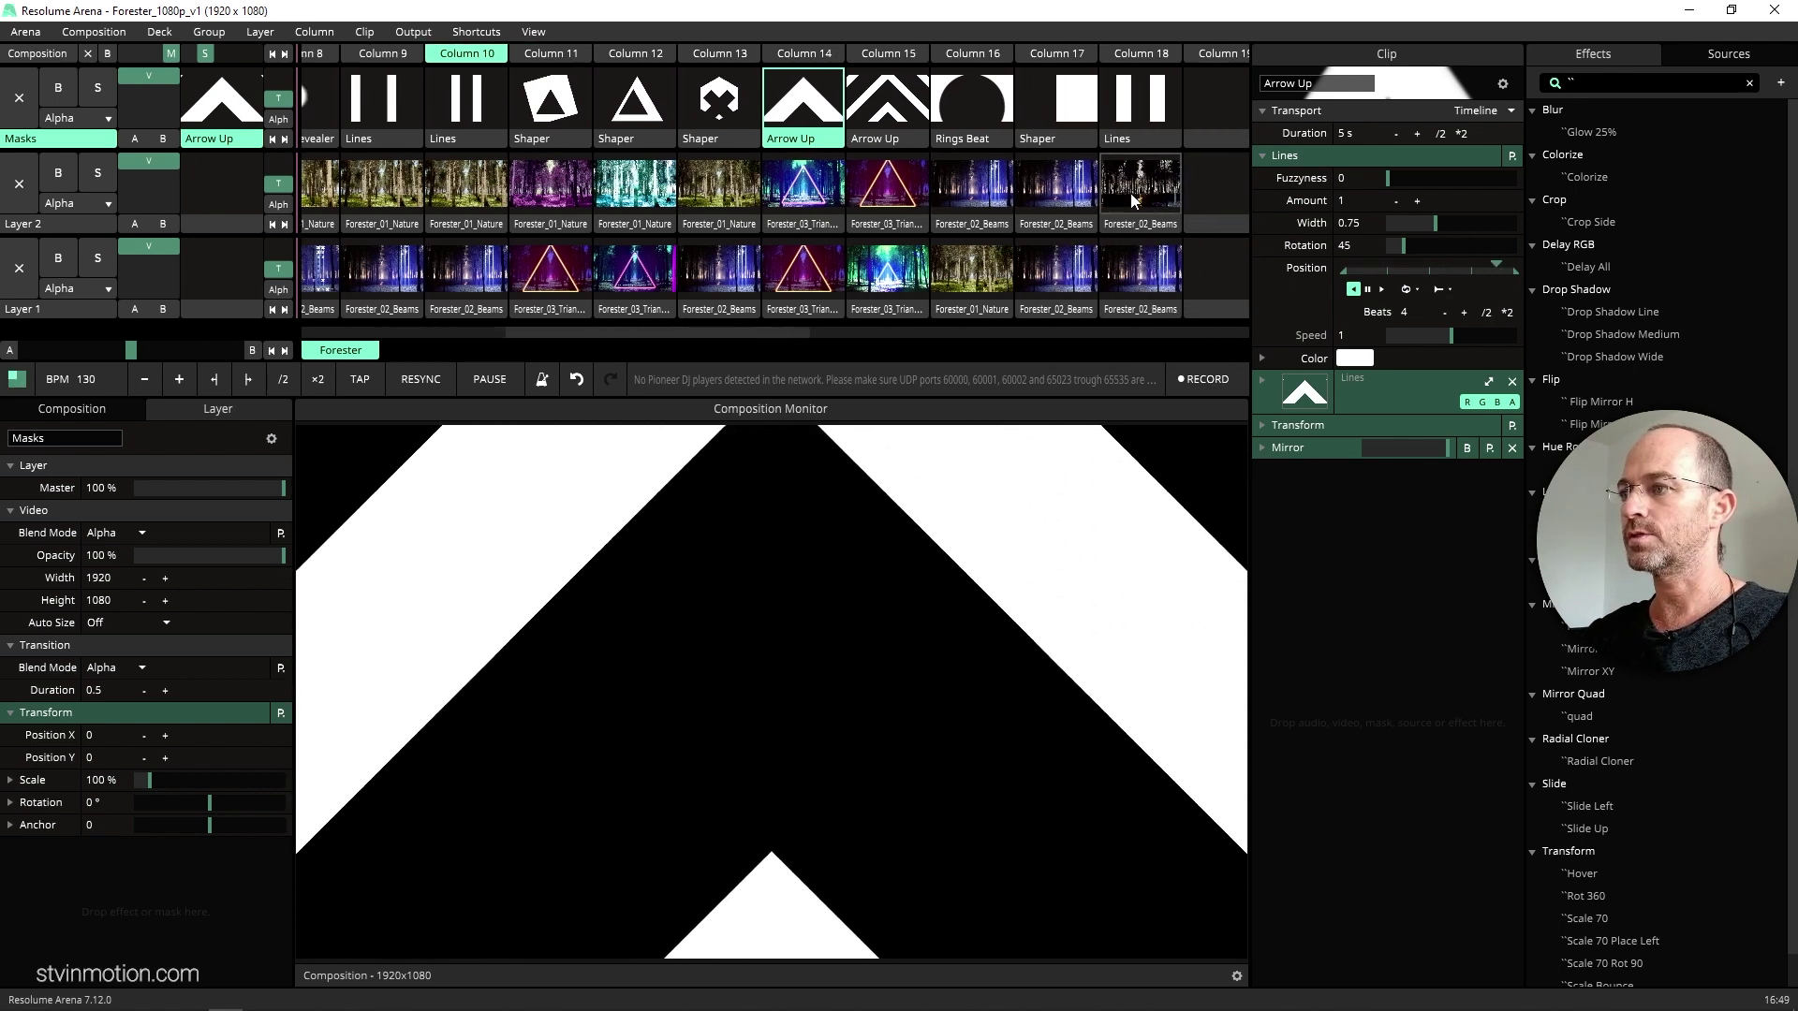
left_click(976, 97)
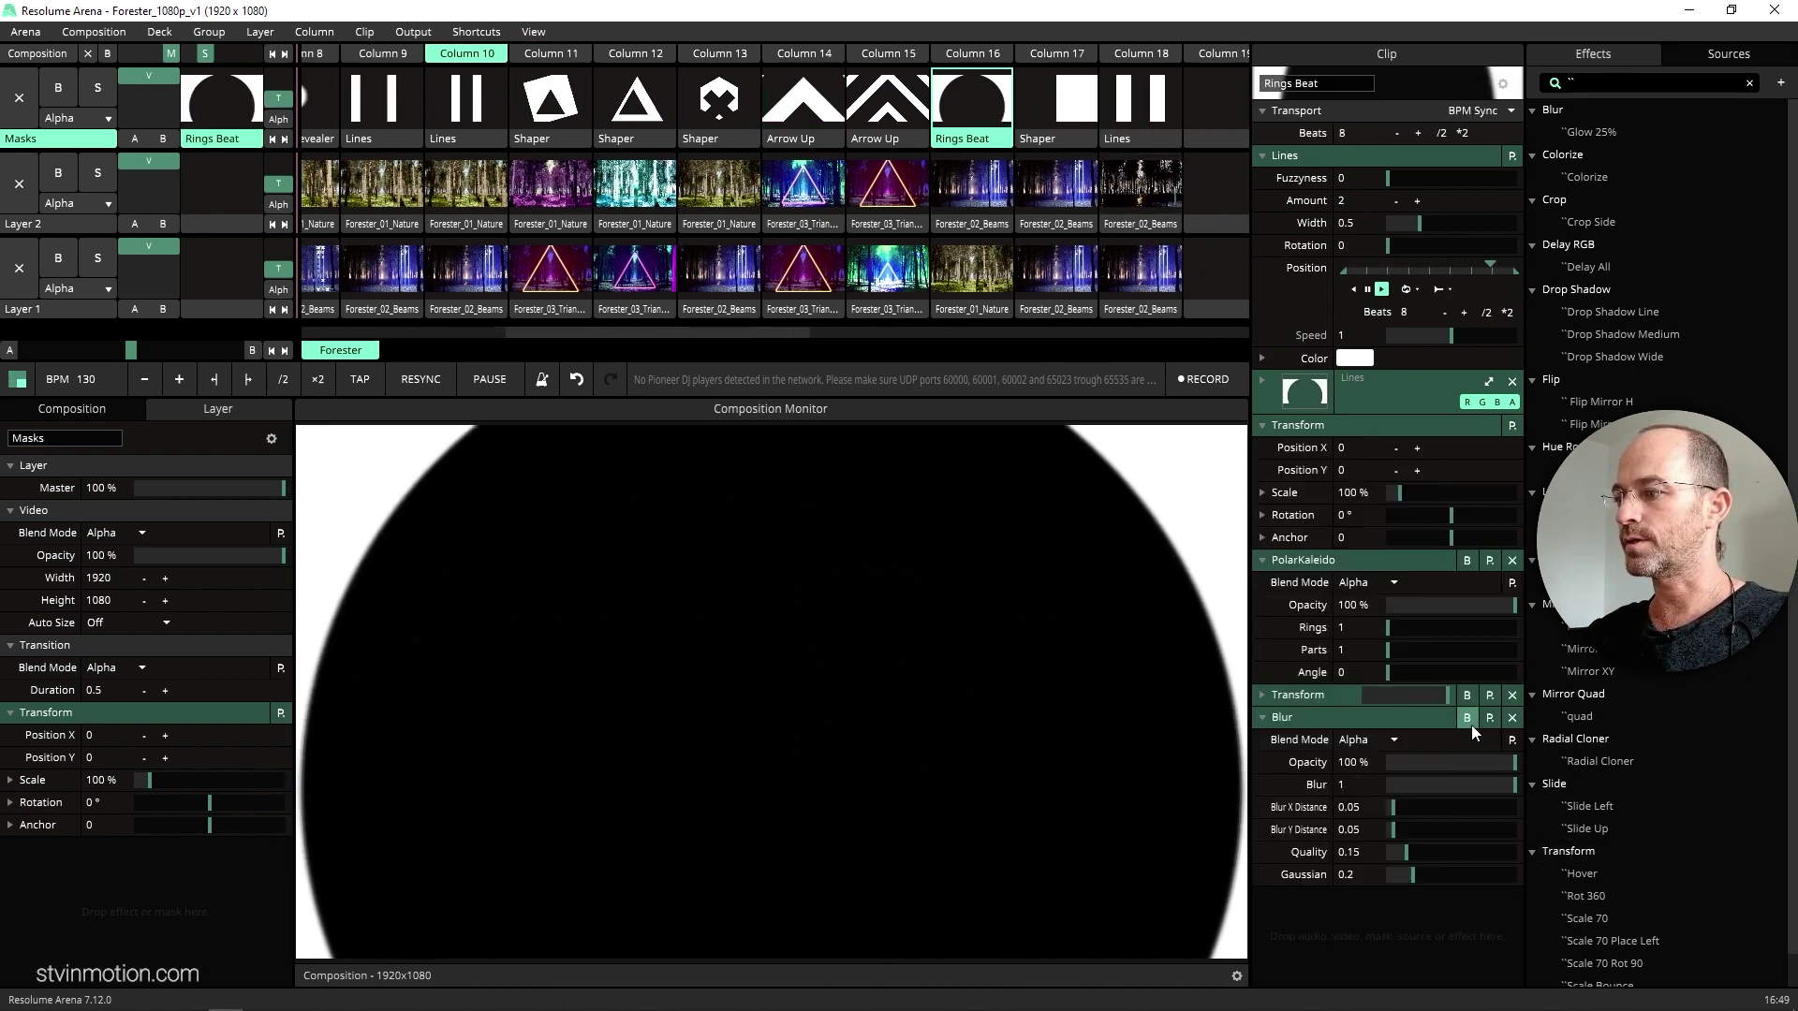
left_click(1468, 718)
left_click(1468, 695)
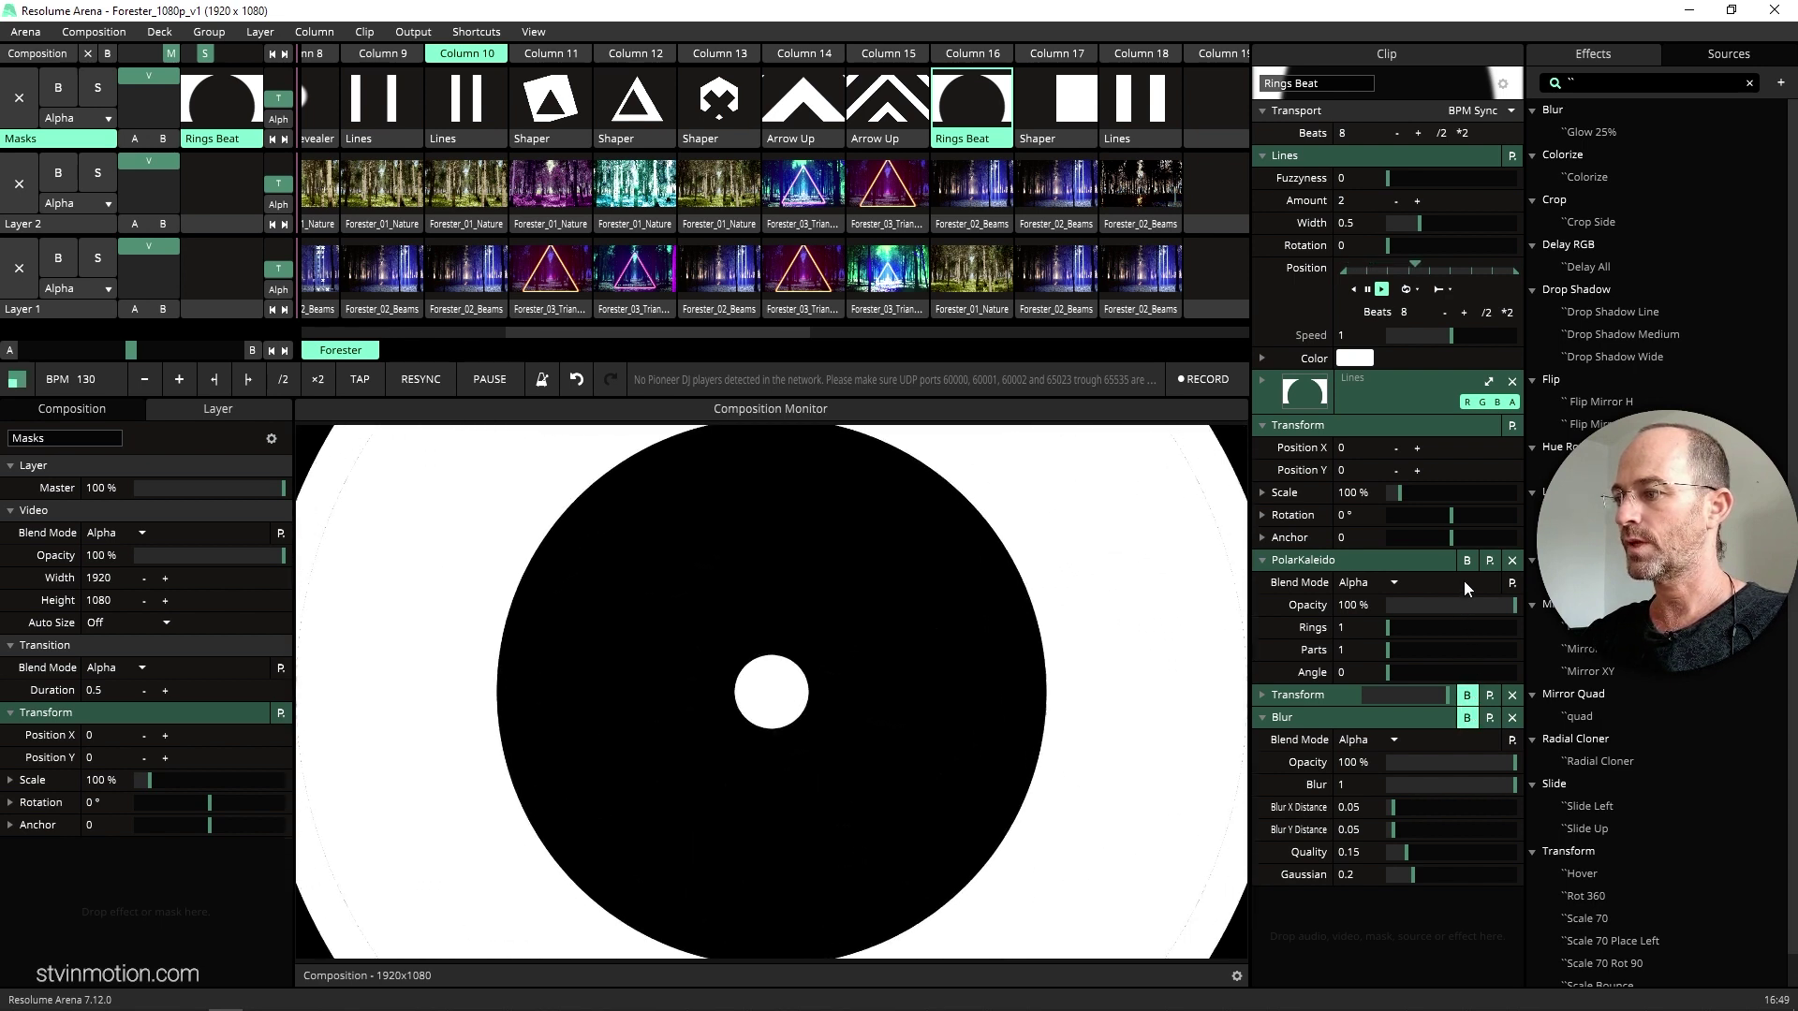
left_click(1467, 561)
left_click(1467, 561)
left_click(1466, 562)
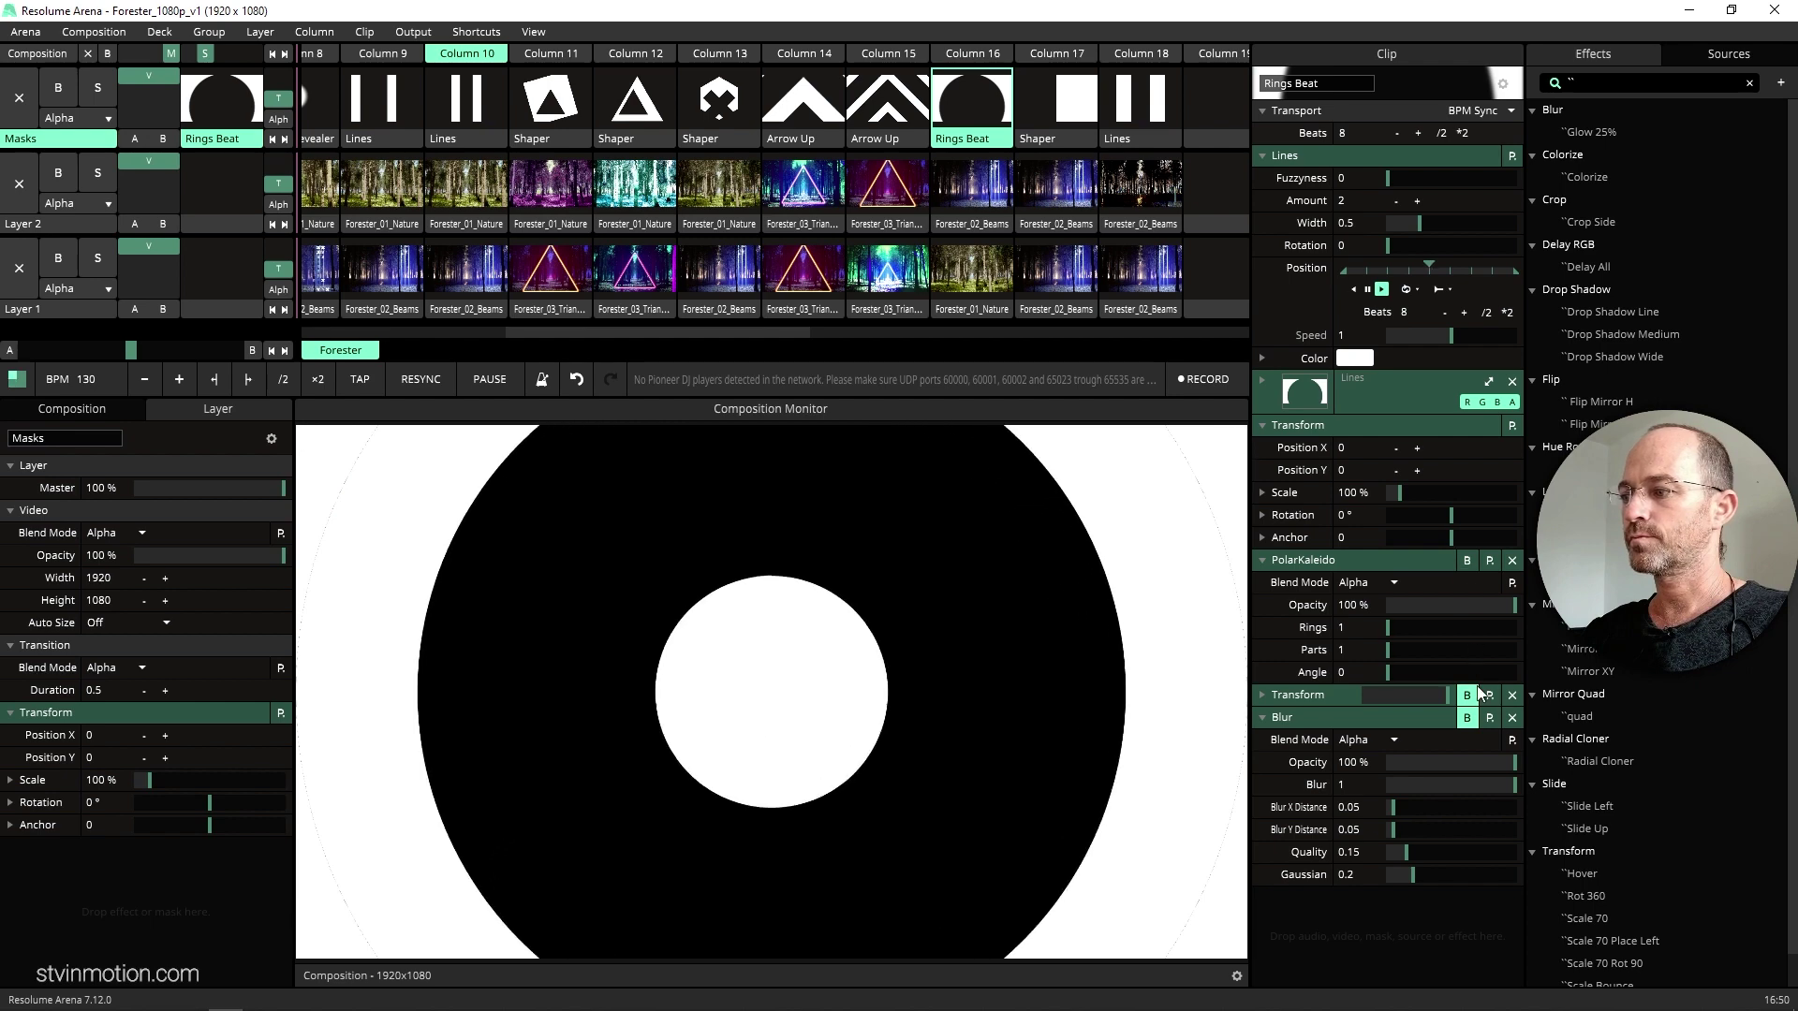
left_click(1467, 695)
left_click(1466, 717)
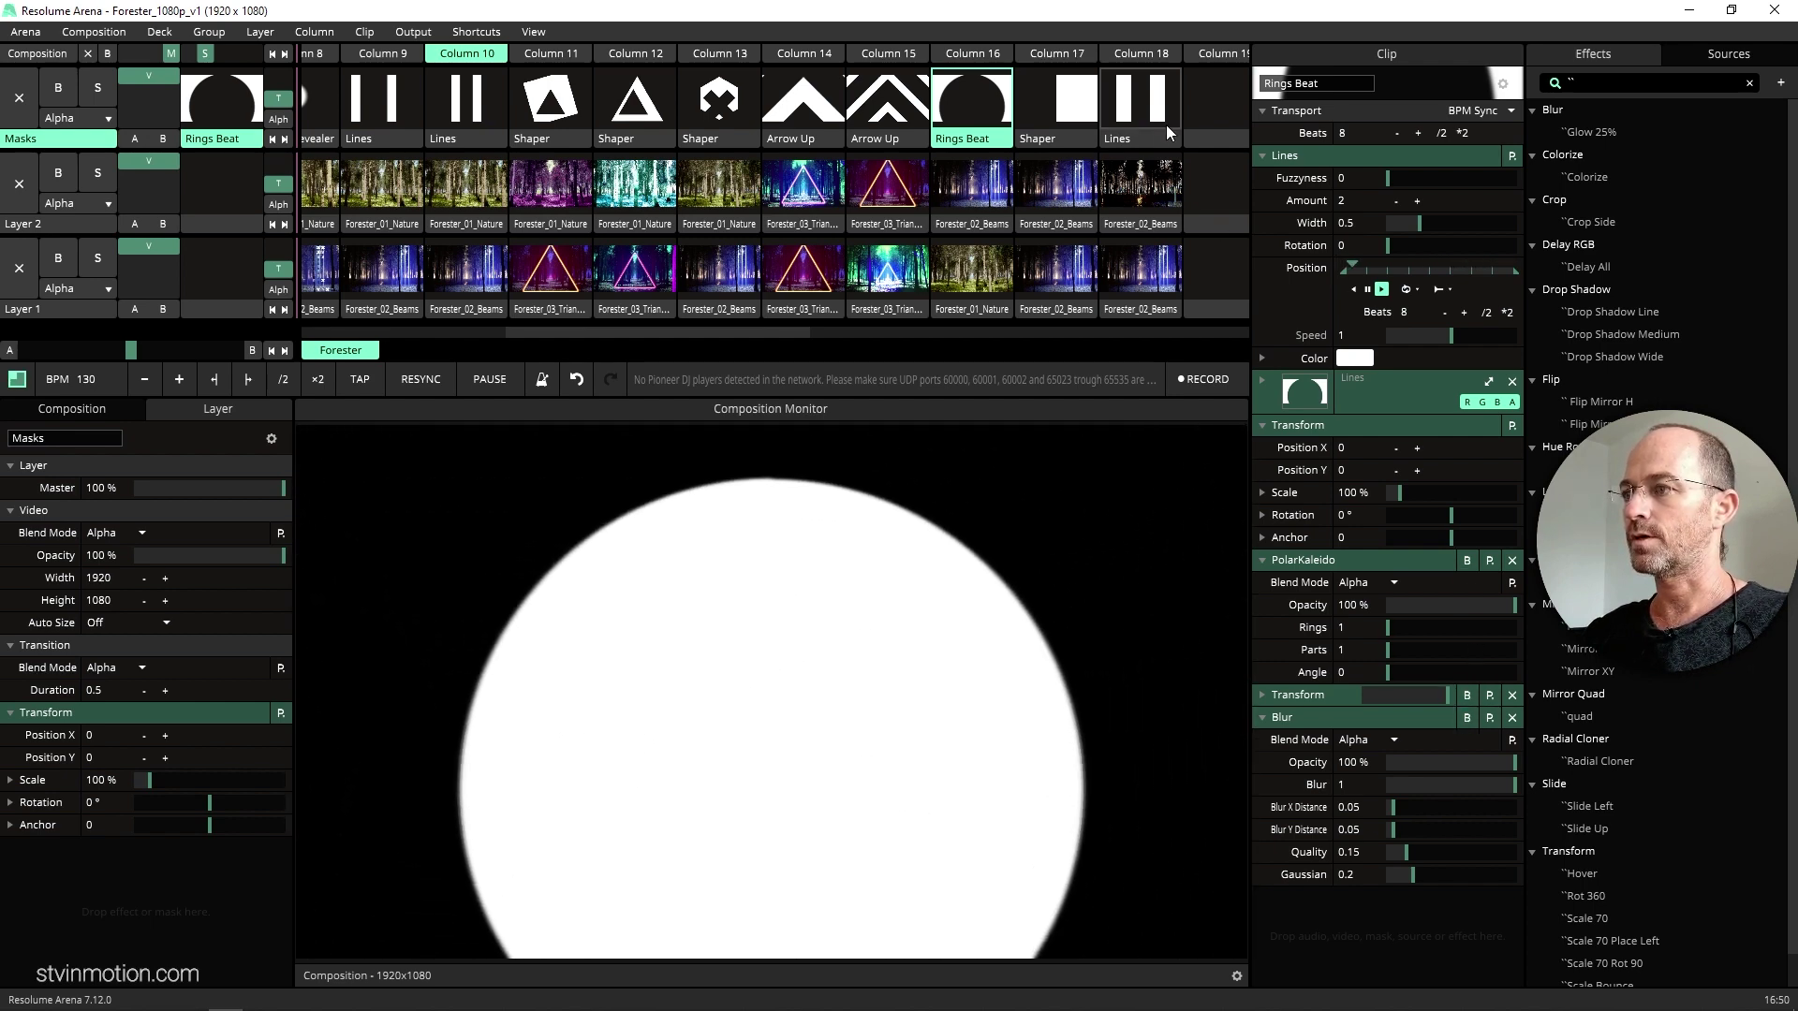
- Launch the column 17 Shaper mask, expand its source settings and examine its resolution and Rotation Z envelope
left_click(1061, 106)
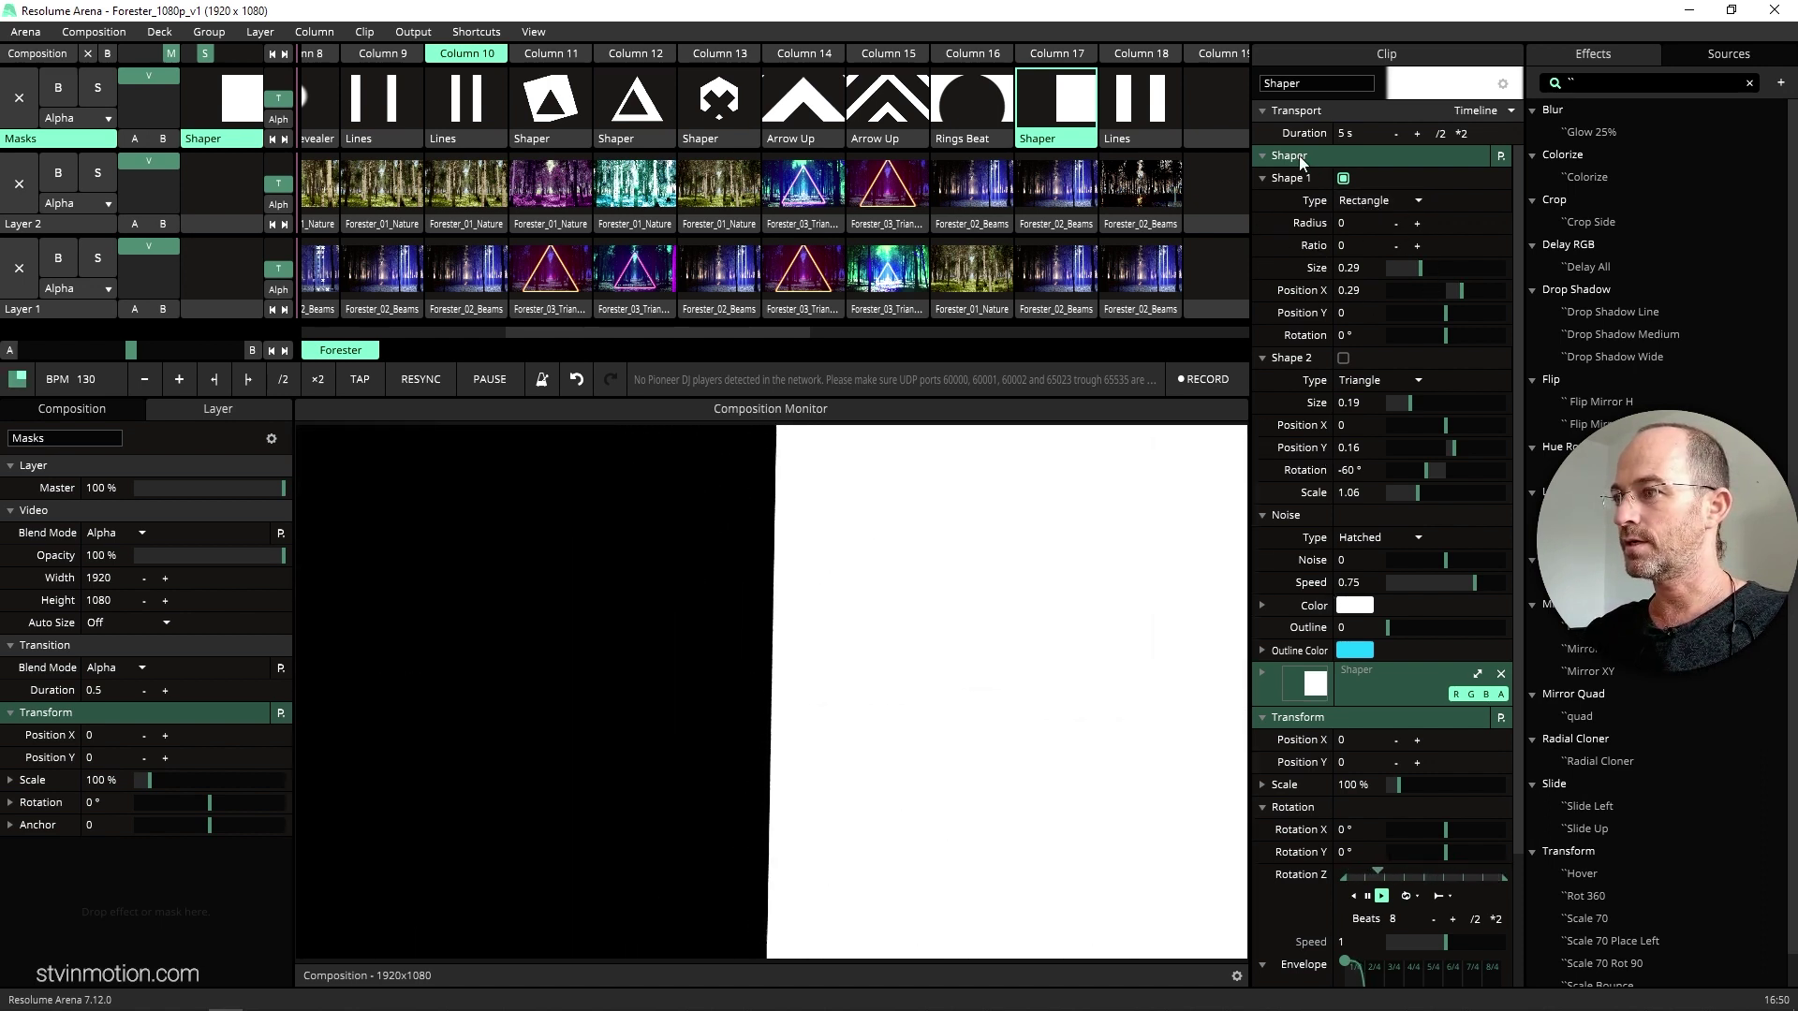
left_click(1263, 673)
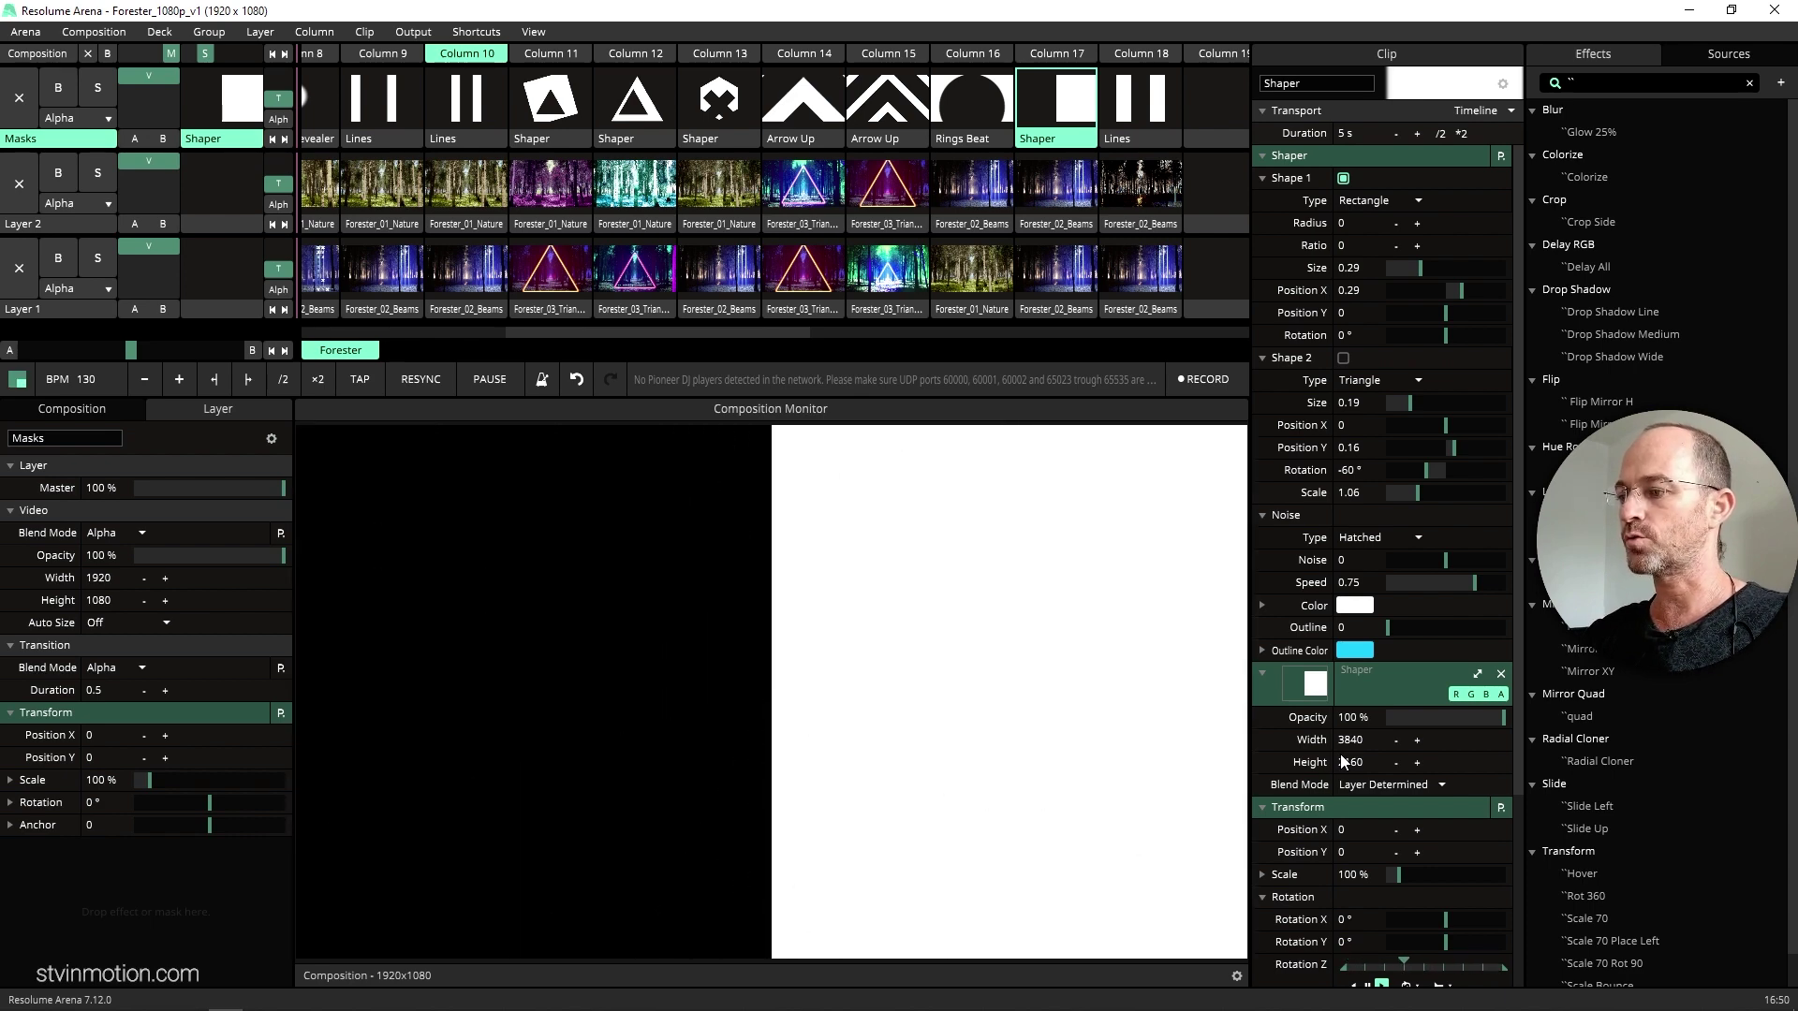
scroll(1345, 586, "down", 3)
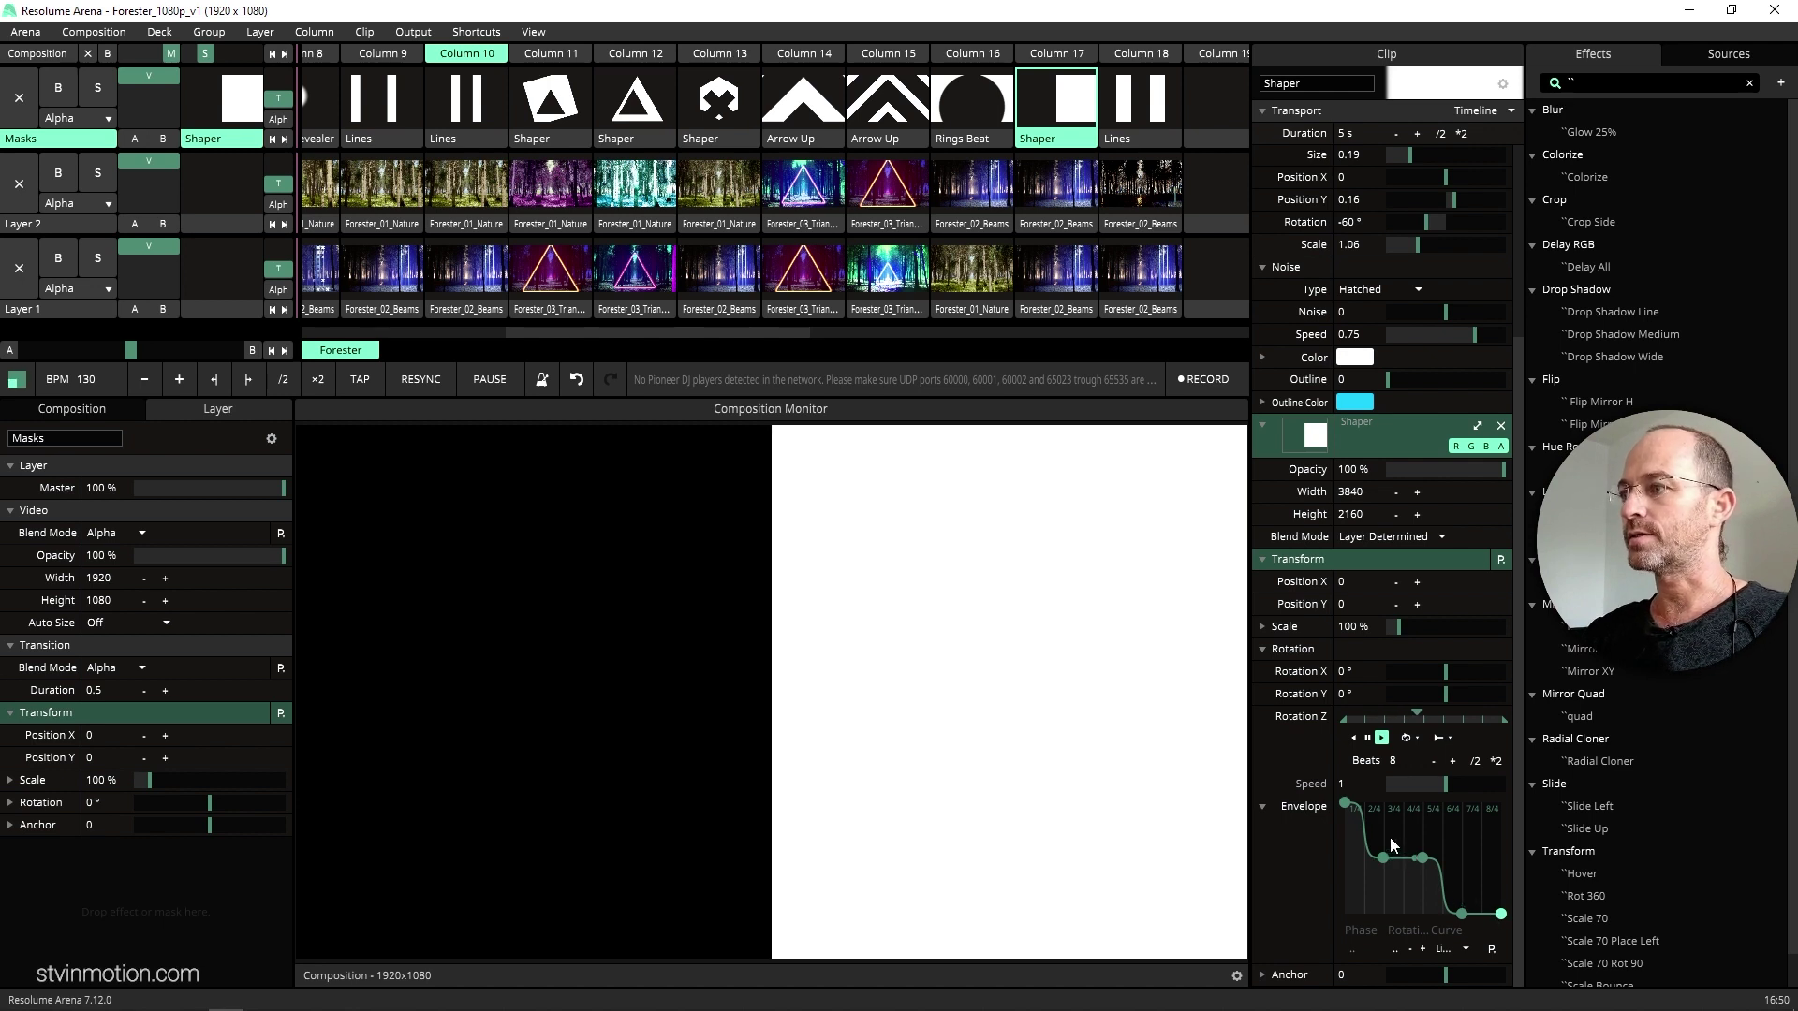
- Set the Masks layer's mask mode back to One Below and launch column 17 to view the masked forest clips
right_click(73, 139)
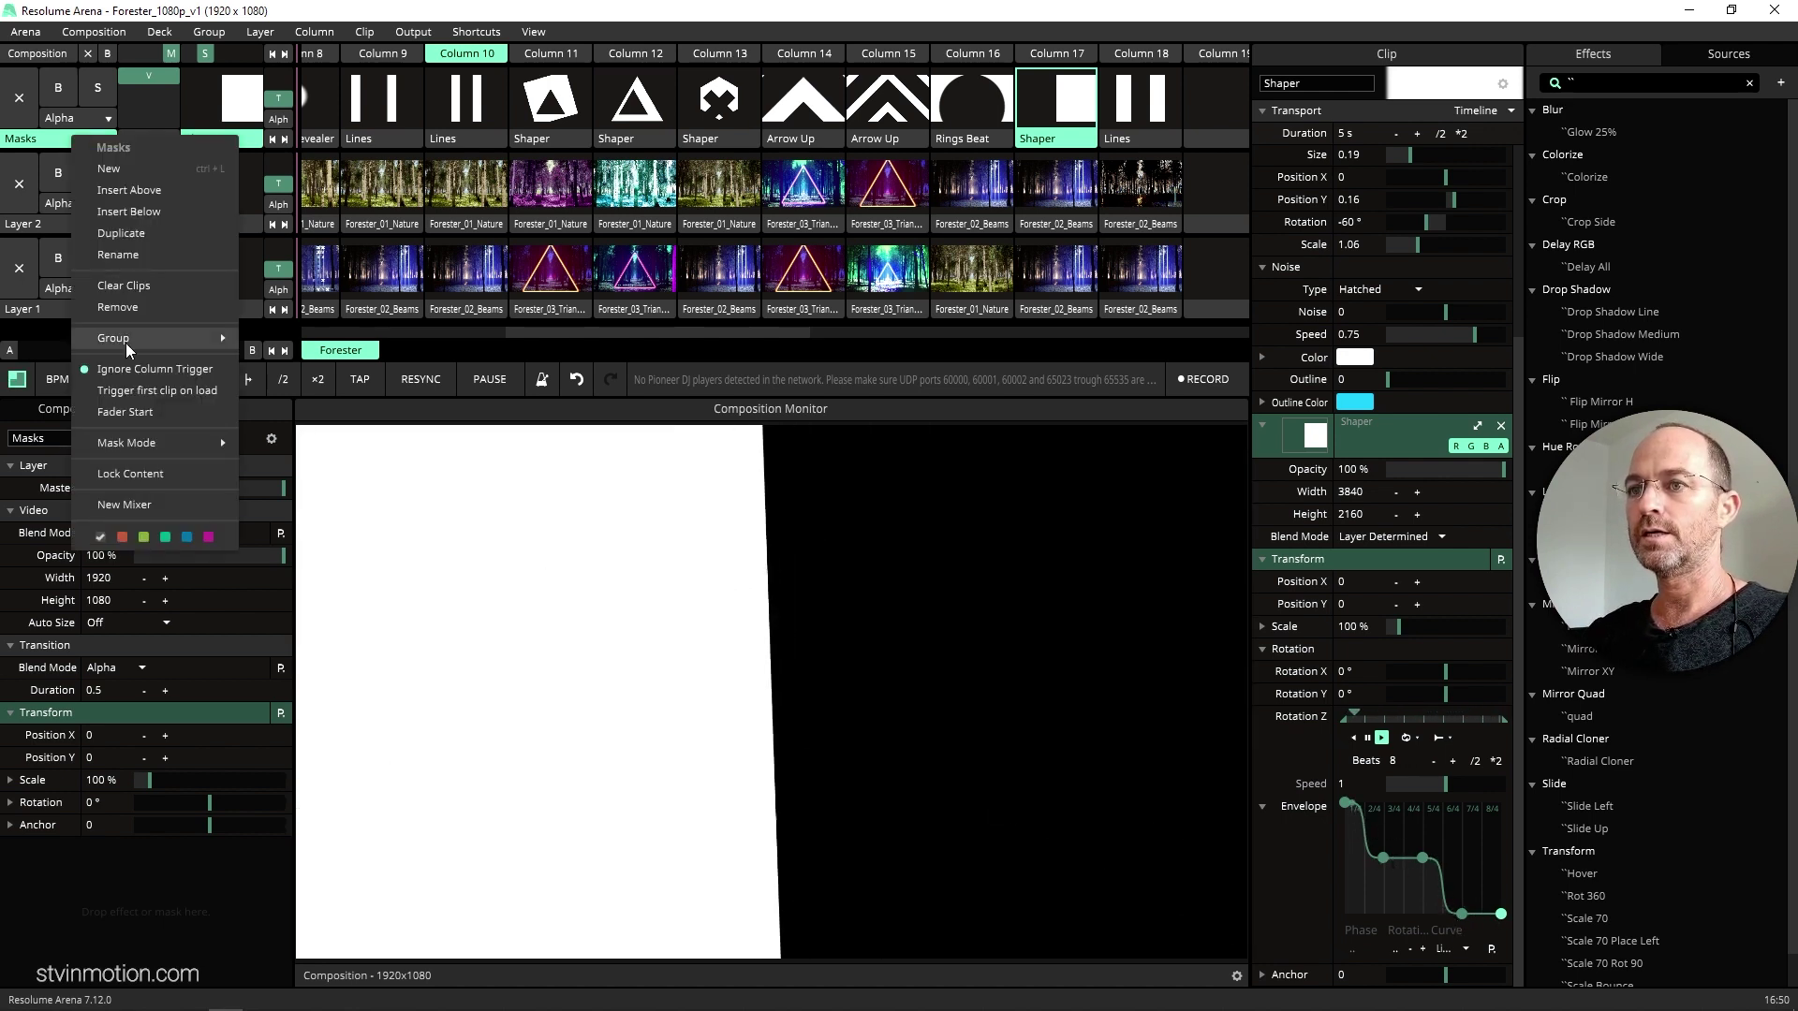
mouse_move(131, 442)
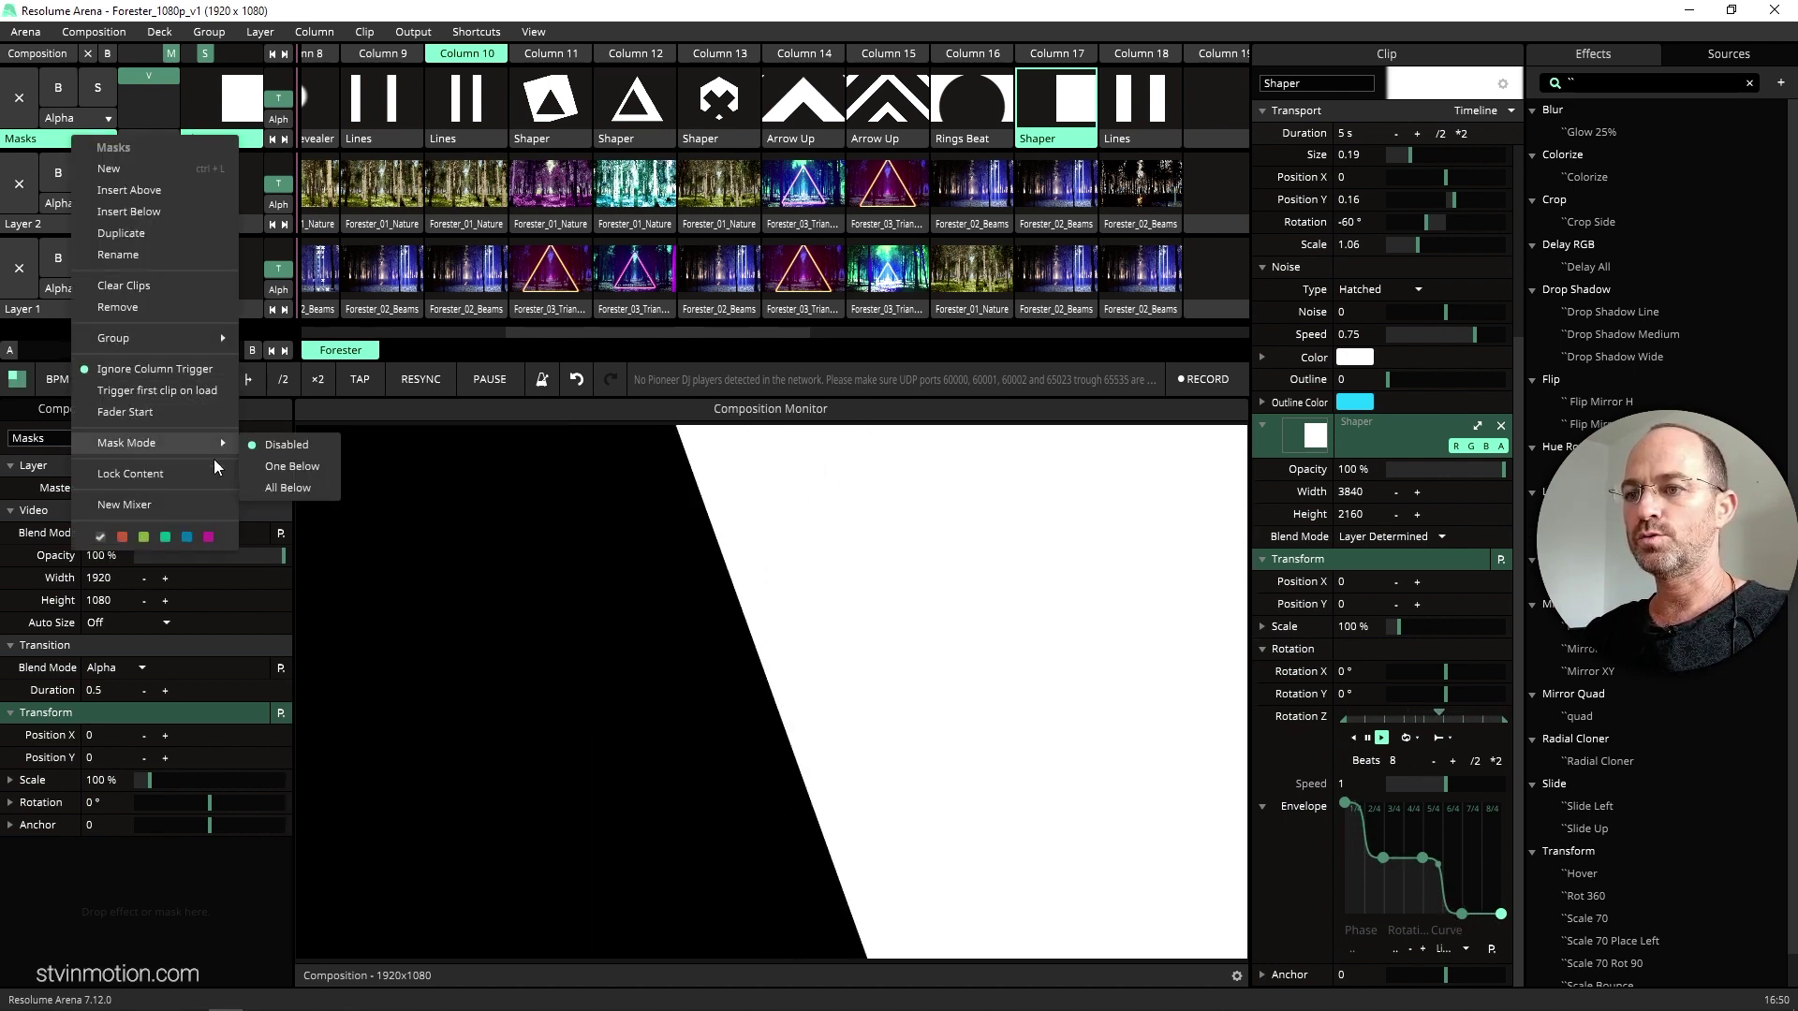
left_click(270, 466)
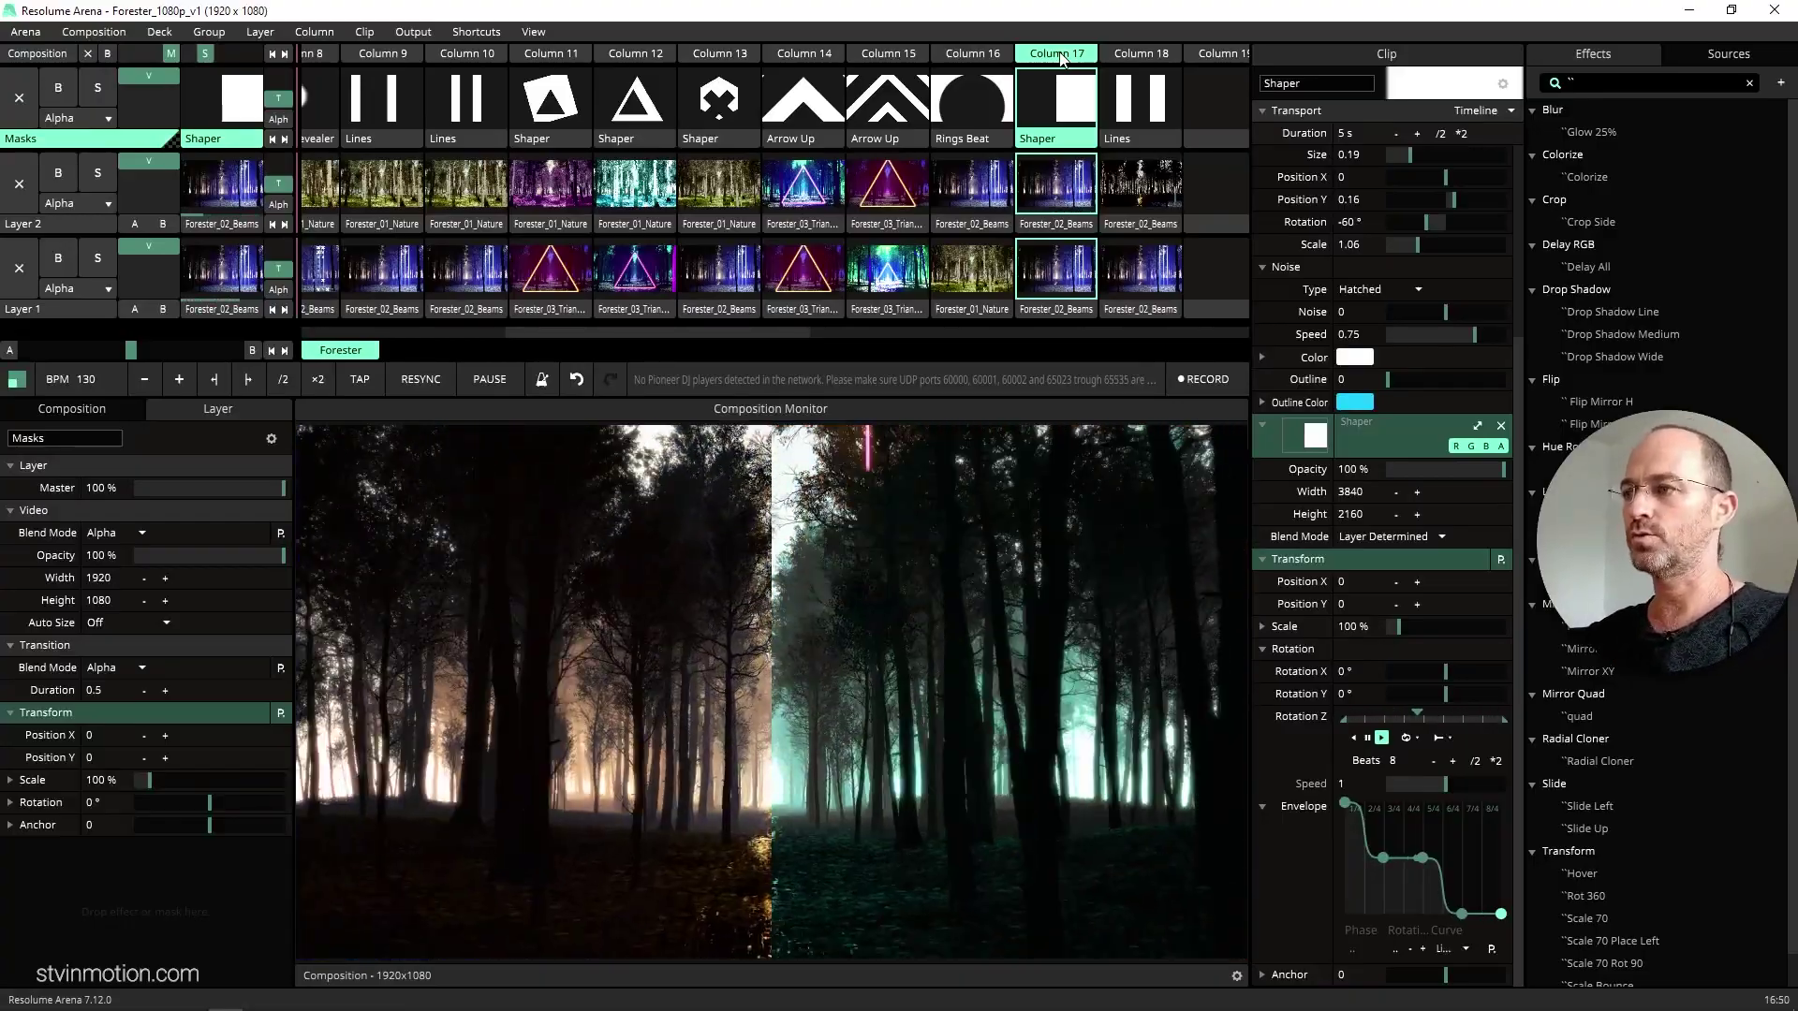
scroll(869, 172, "right", 1)
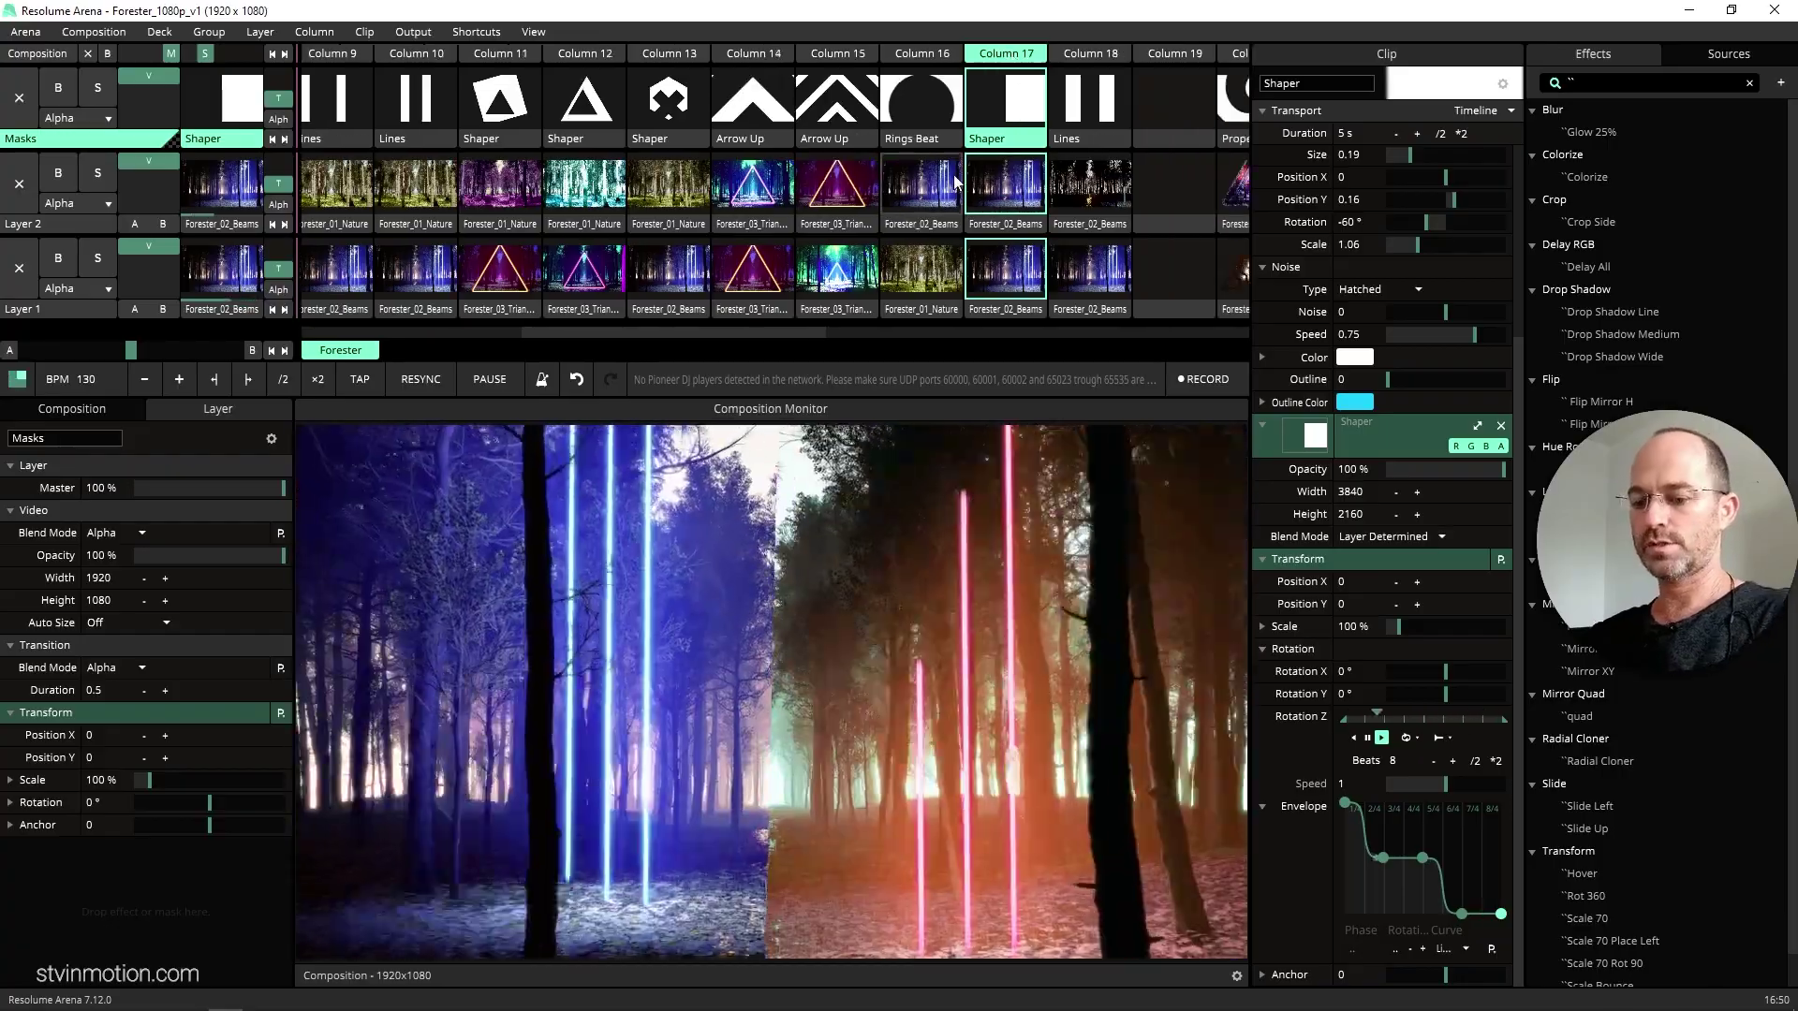
- Launch column 11 and enable the composition's two Mirror, lower Levels and two Blur effects in turn to compare the looks
left_click(758, 186)
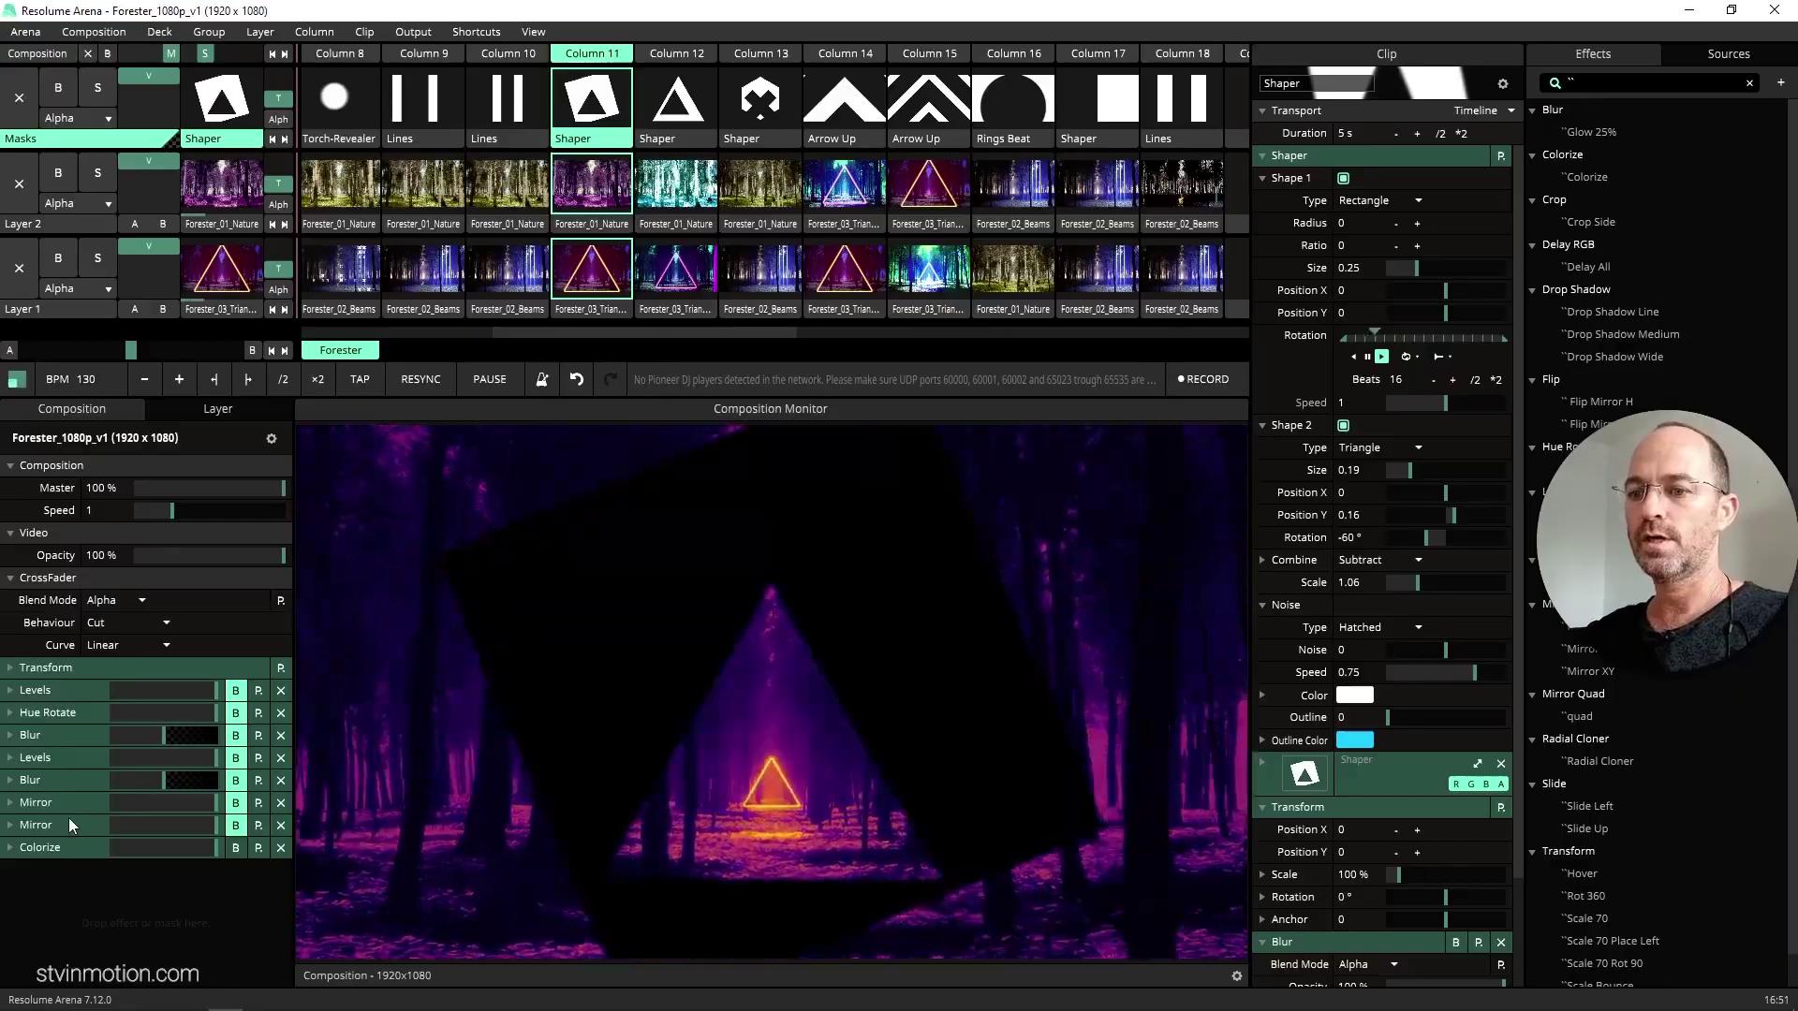
left_click(235, 825)
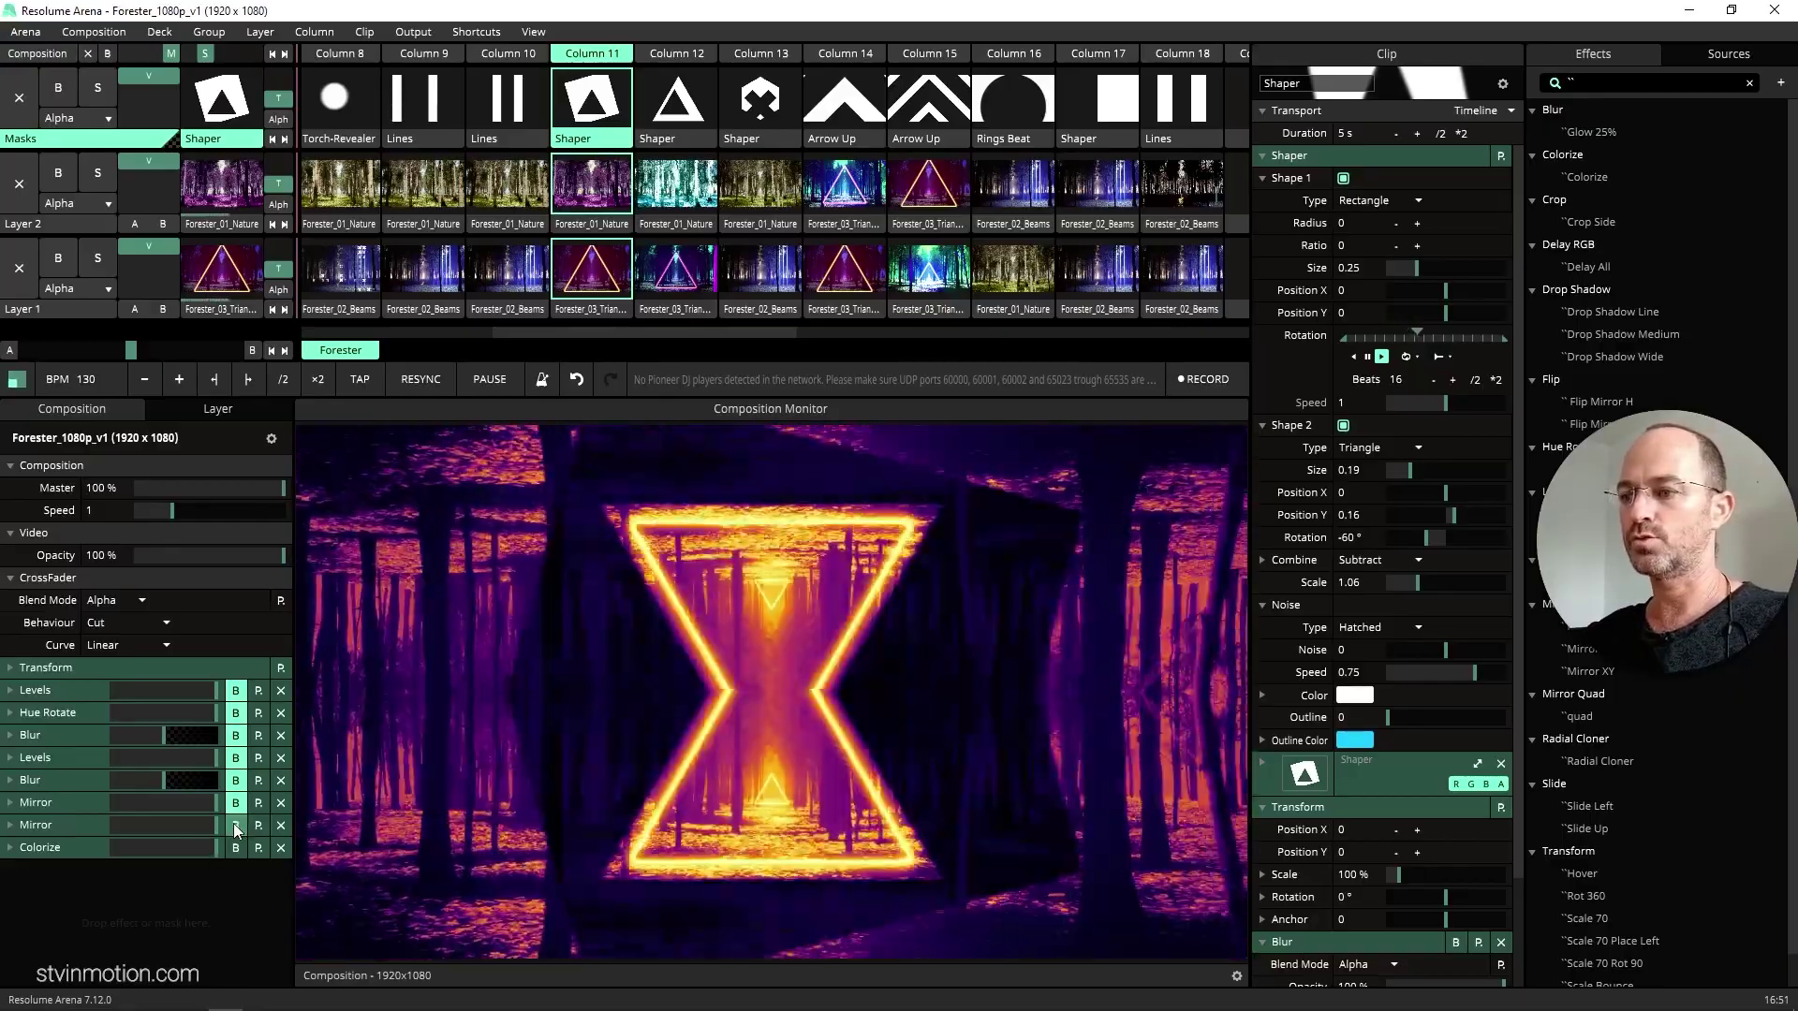
left_click(235, 803)
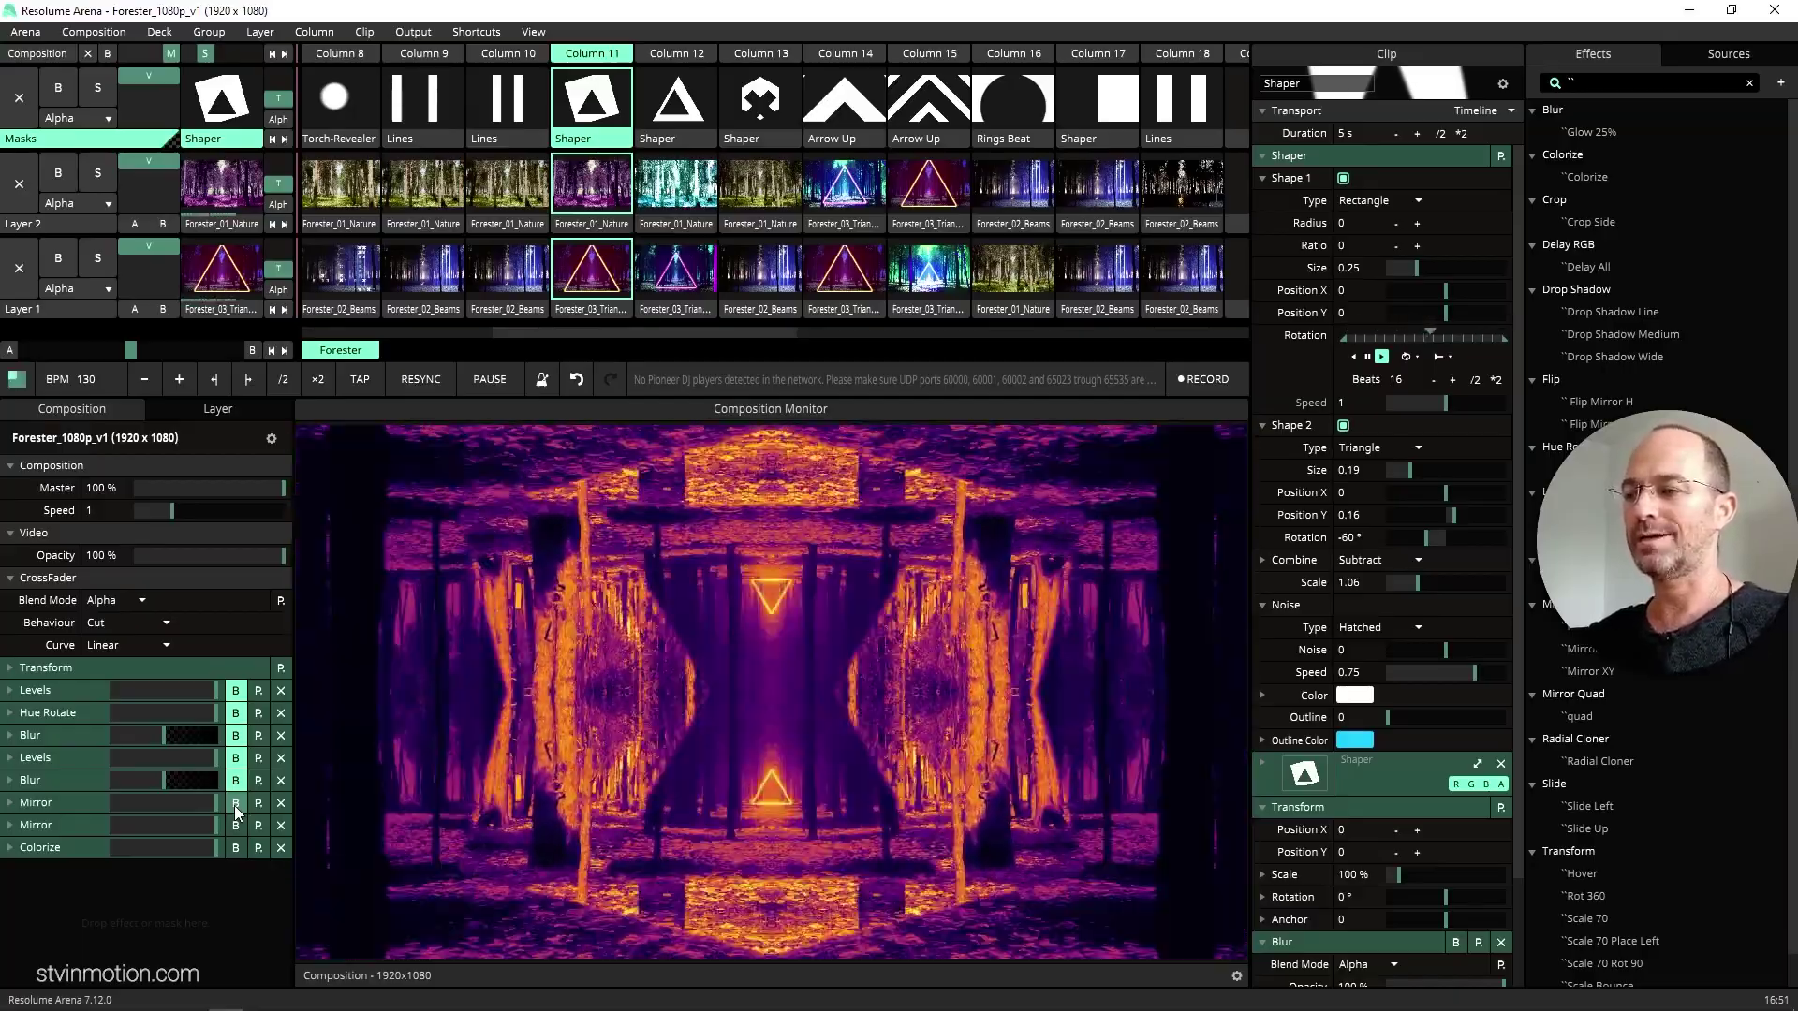
left_click(235, 804)
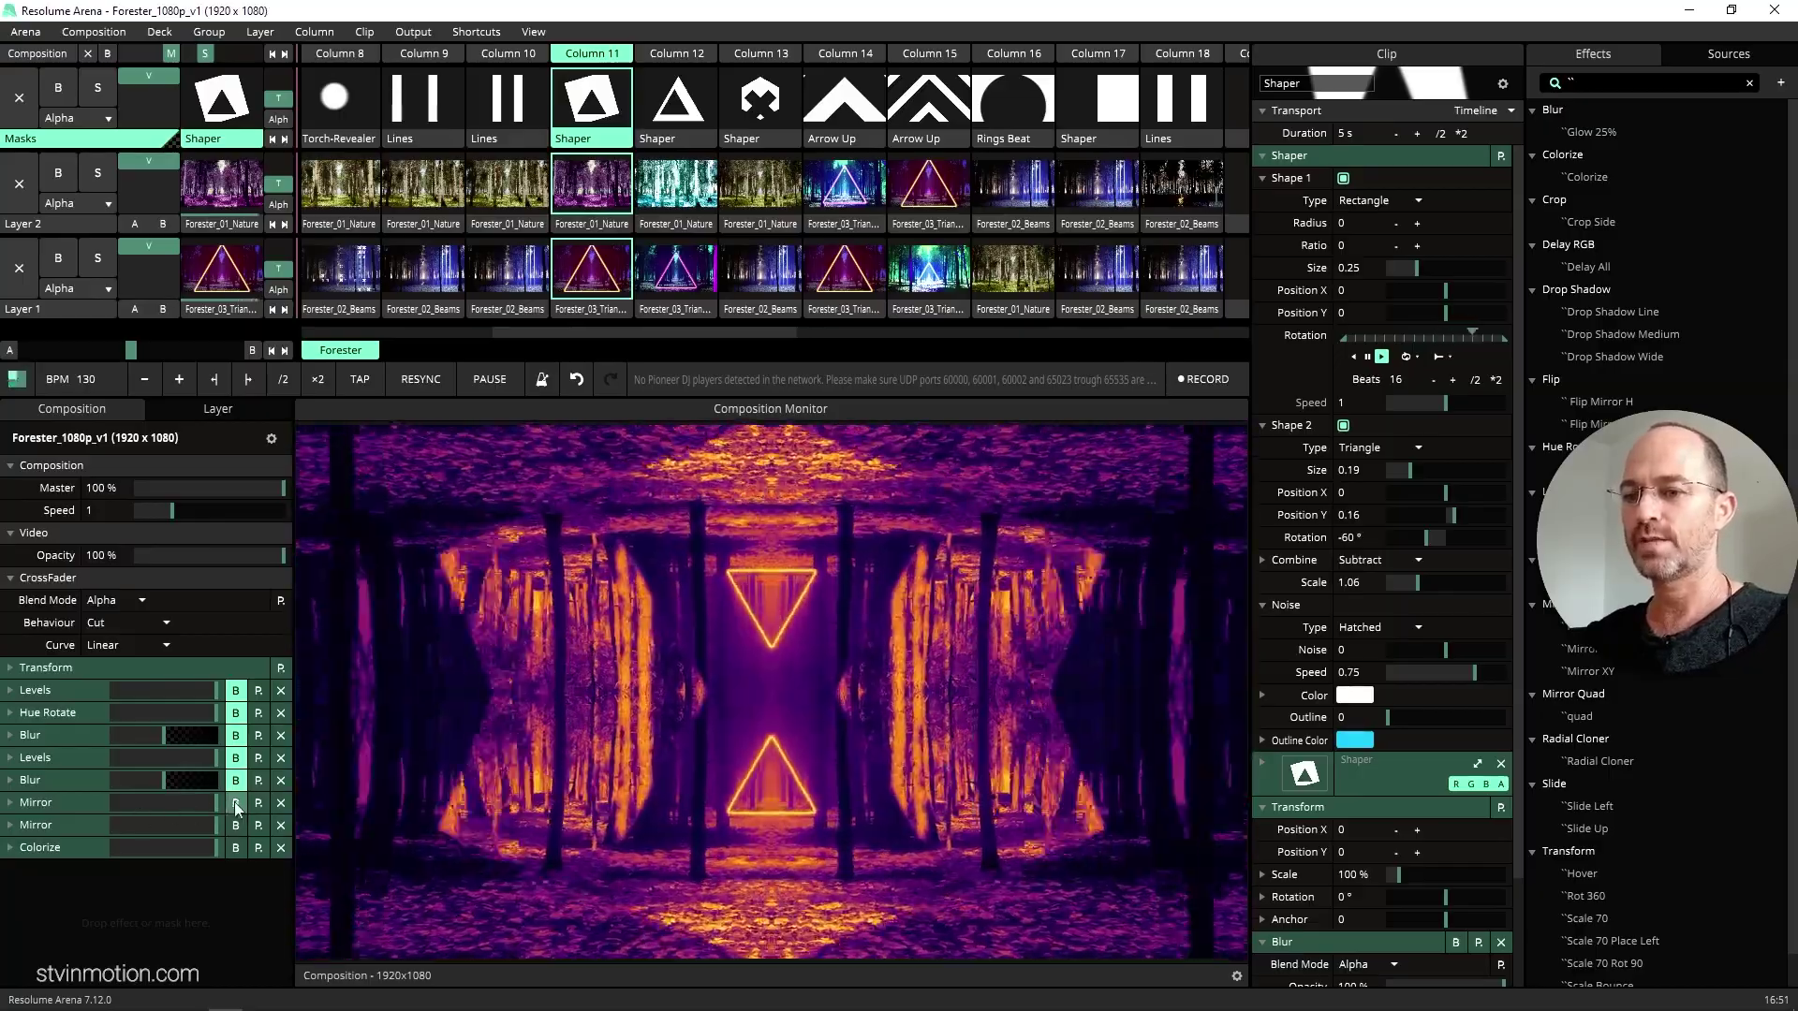
left_click(235, 781)
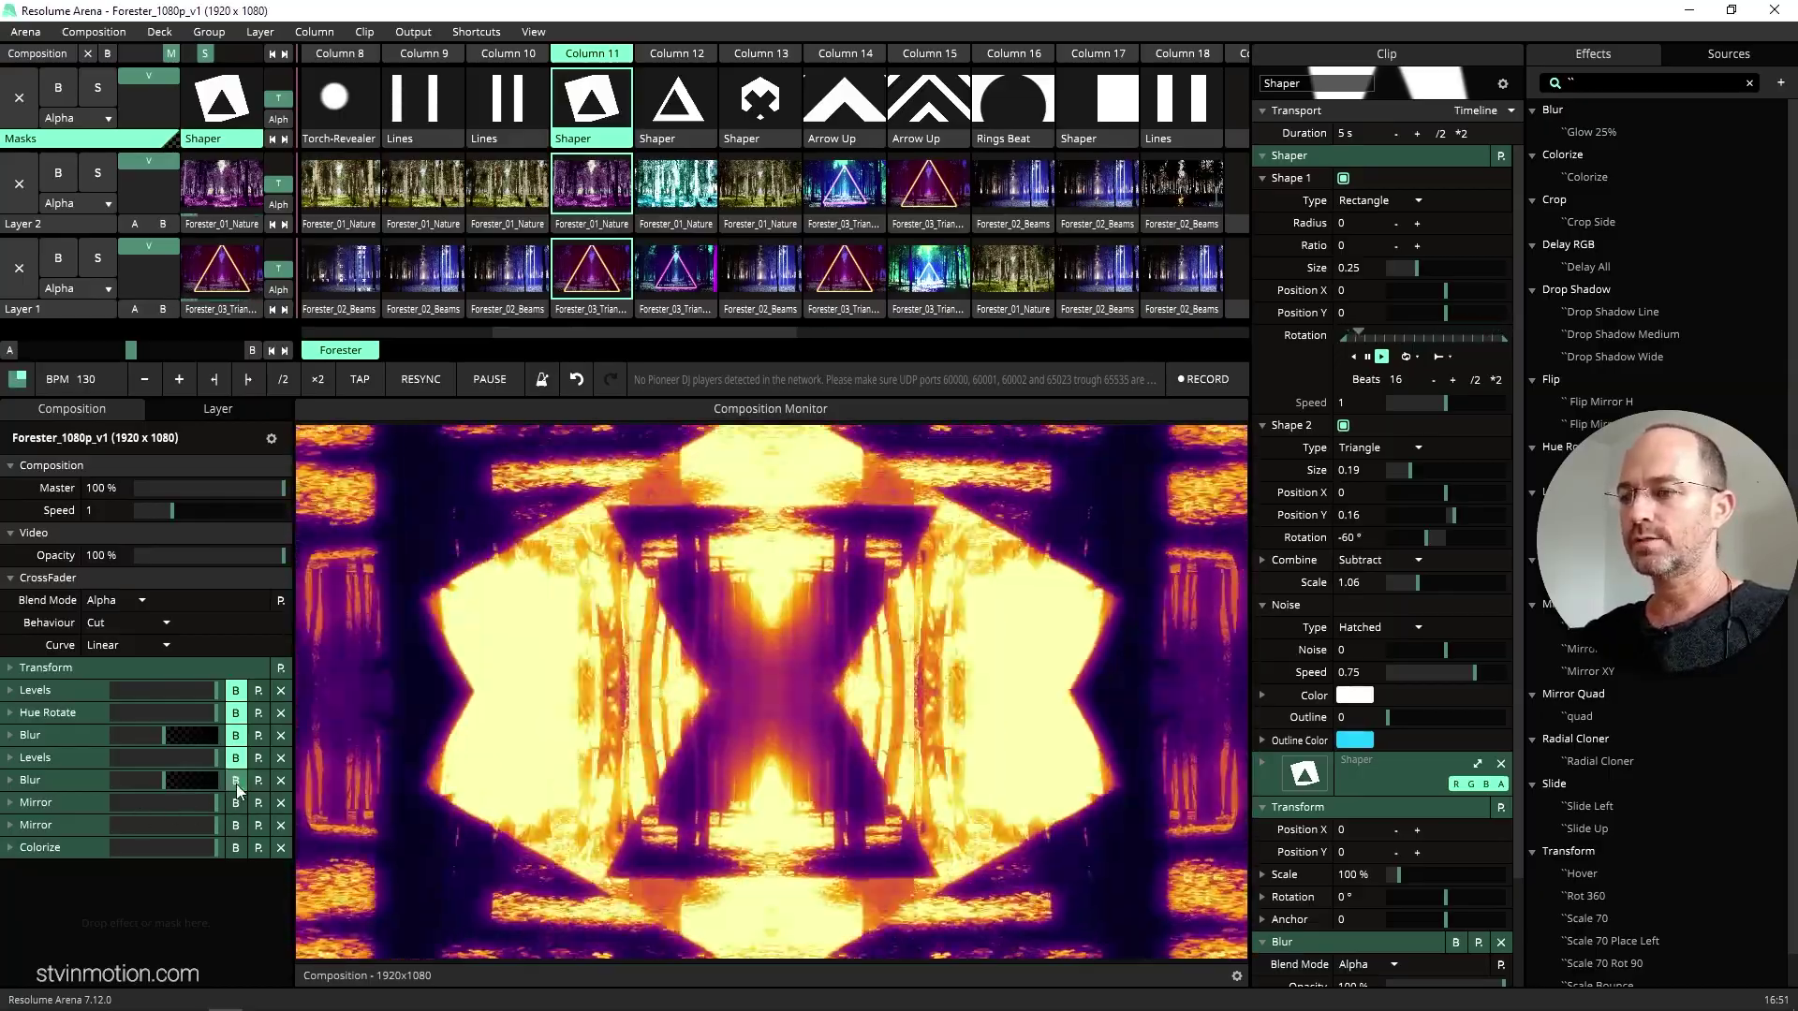
left_click(237, 758)
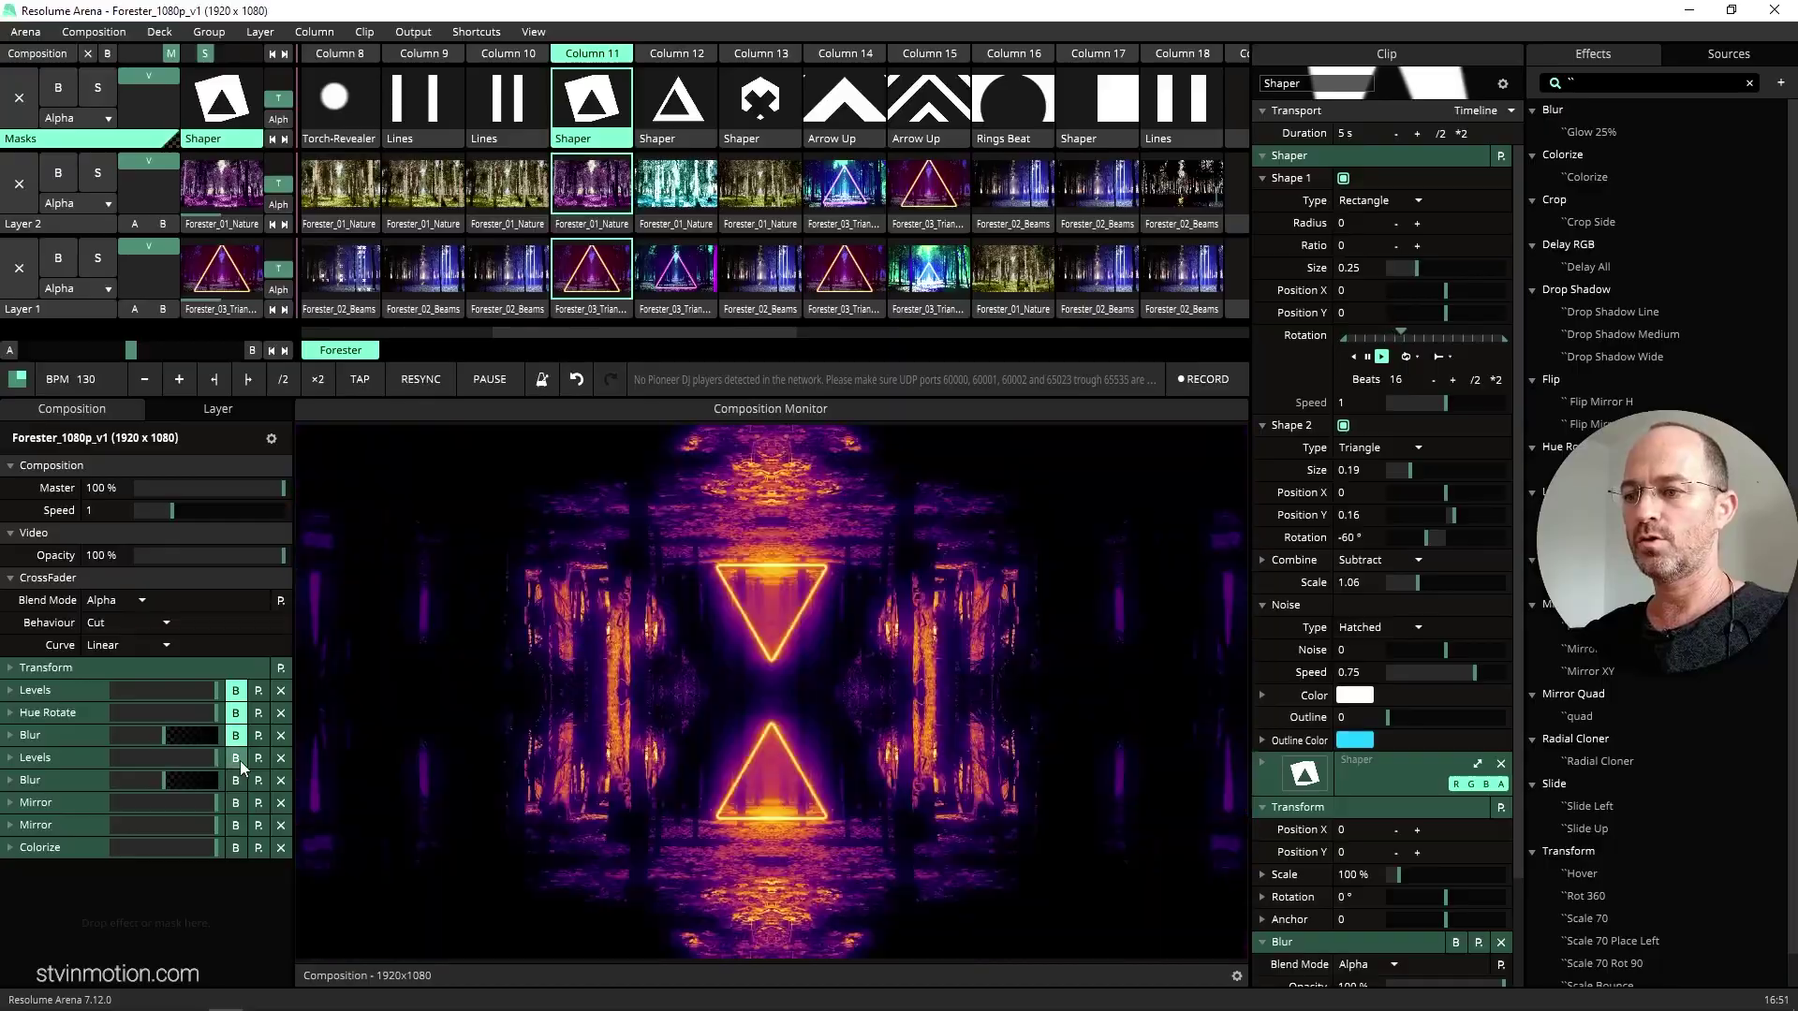
left_click(236, 735)
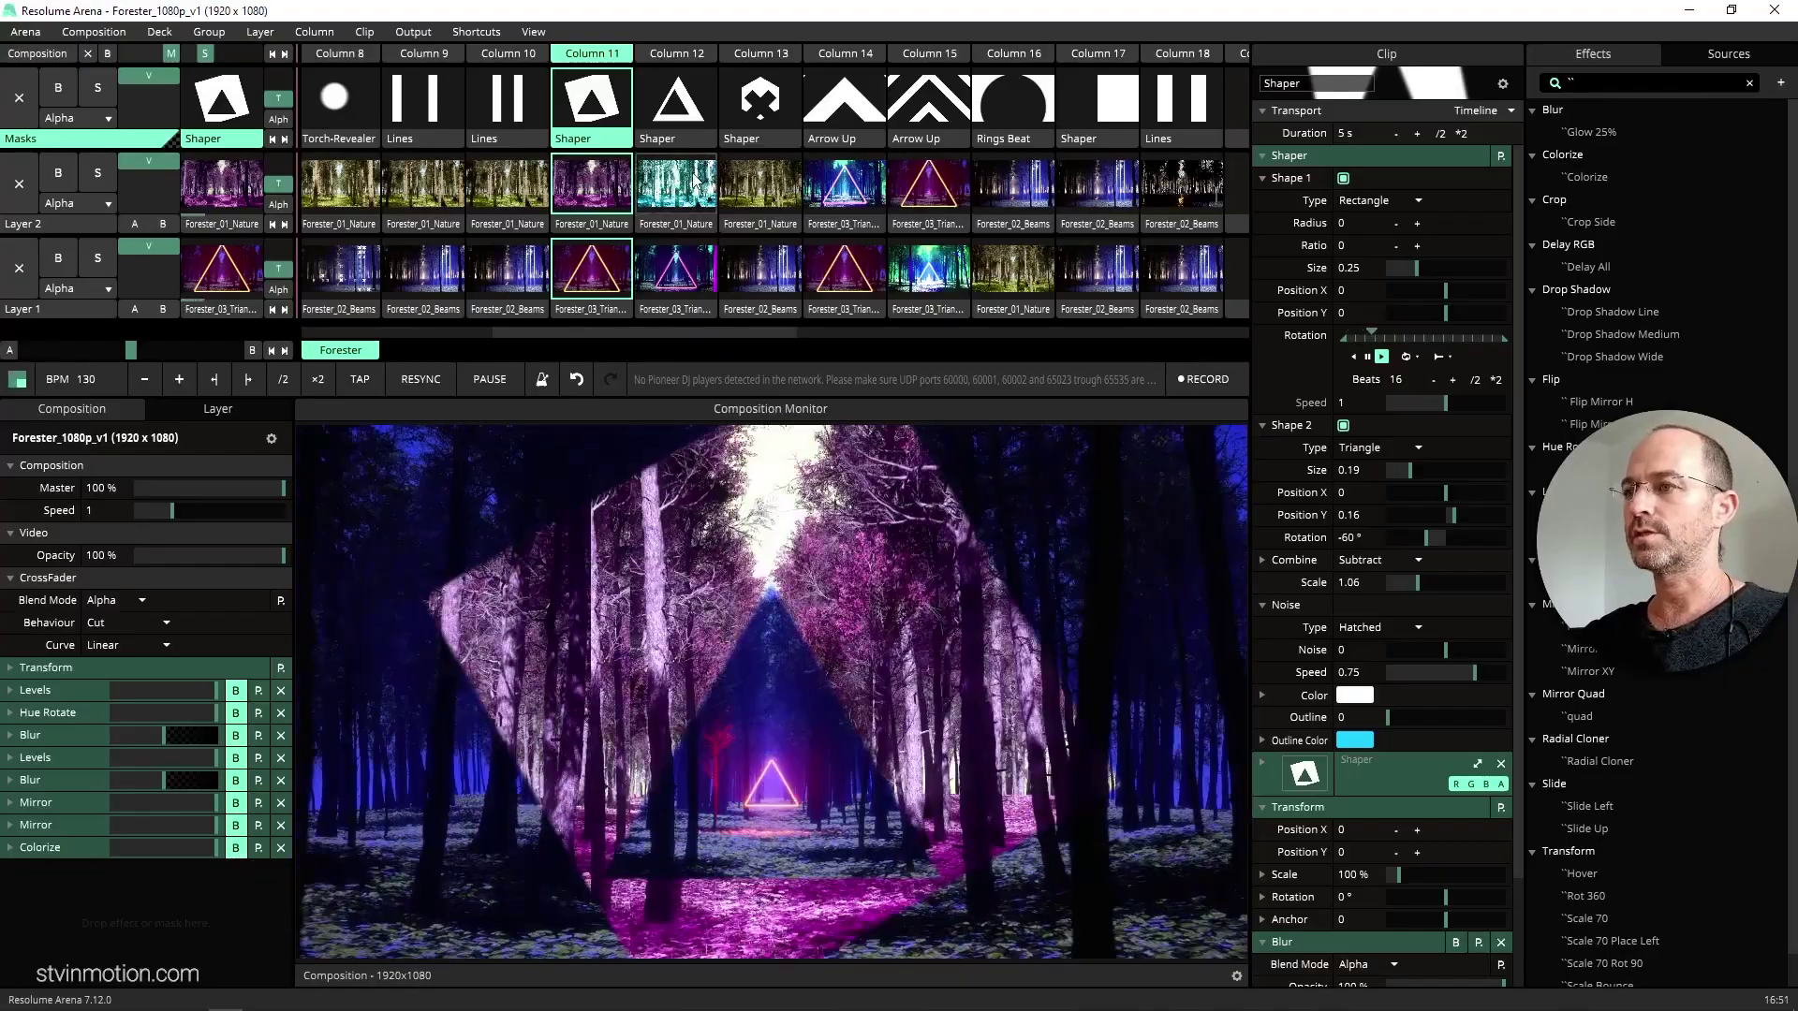
- Launch the Layer 2 clip in column 20 and bypass its Radial Cloner, Mirror, Transform and Keystone Crop effects
scroll(846, 161, "right", 6)
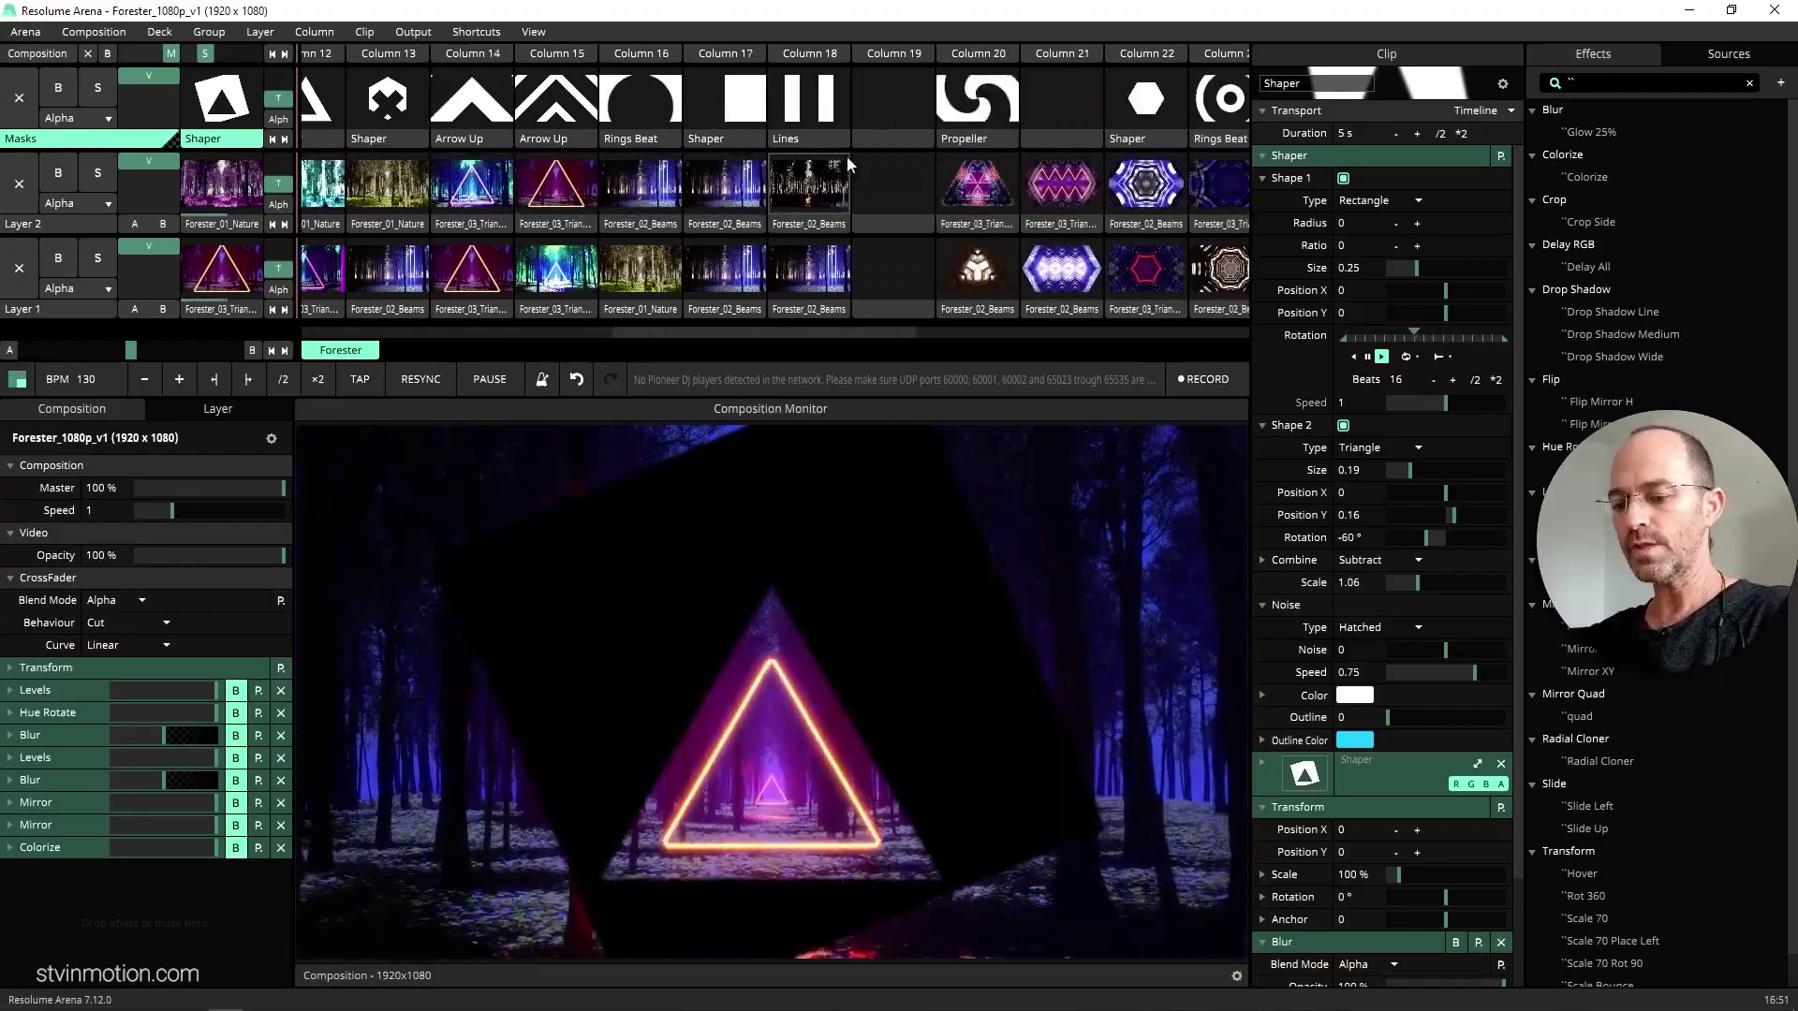
scroll(836, 161, "right", 1)
scroll(836, 161, "left", 2)
left_click(602, 185)
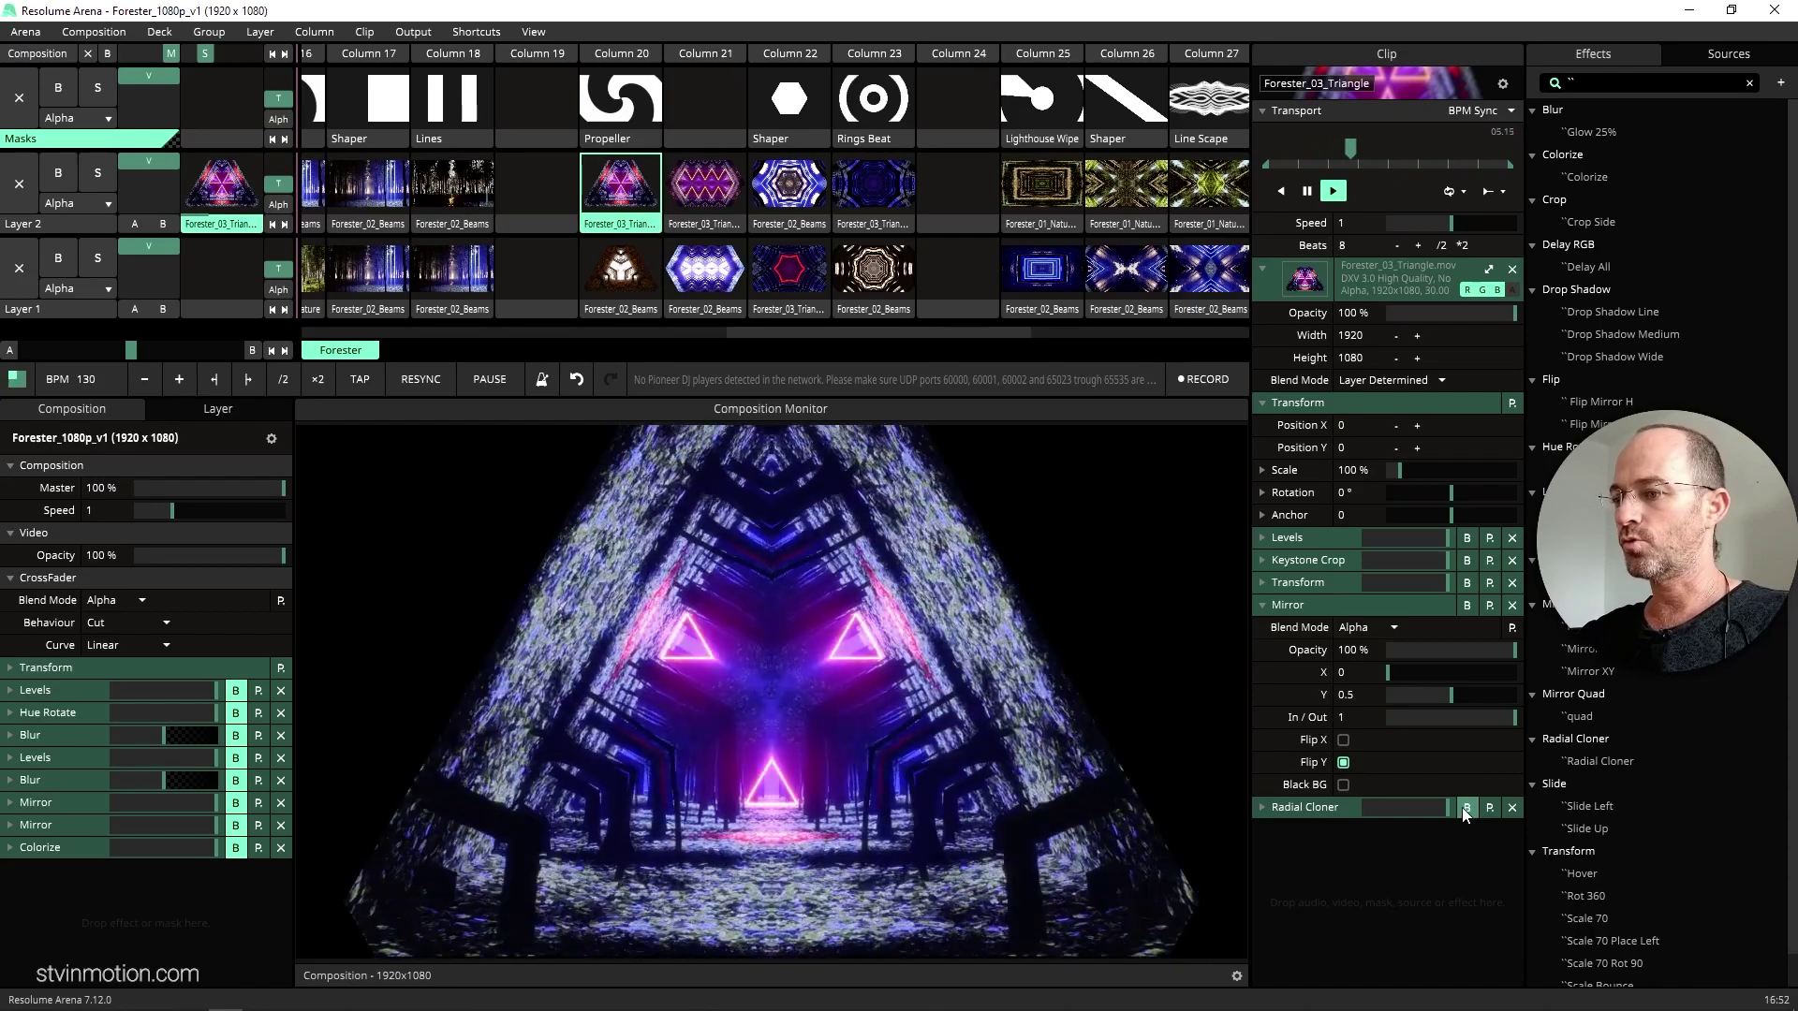
left_click(1467, 807)
left_click(1467, 606)
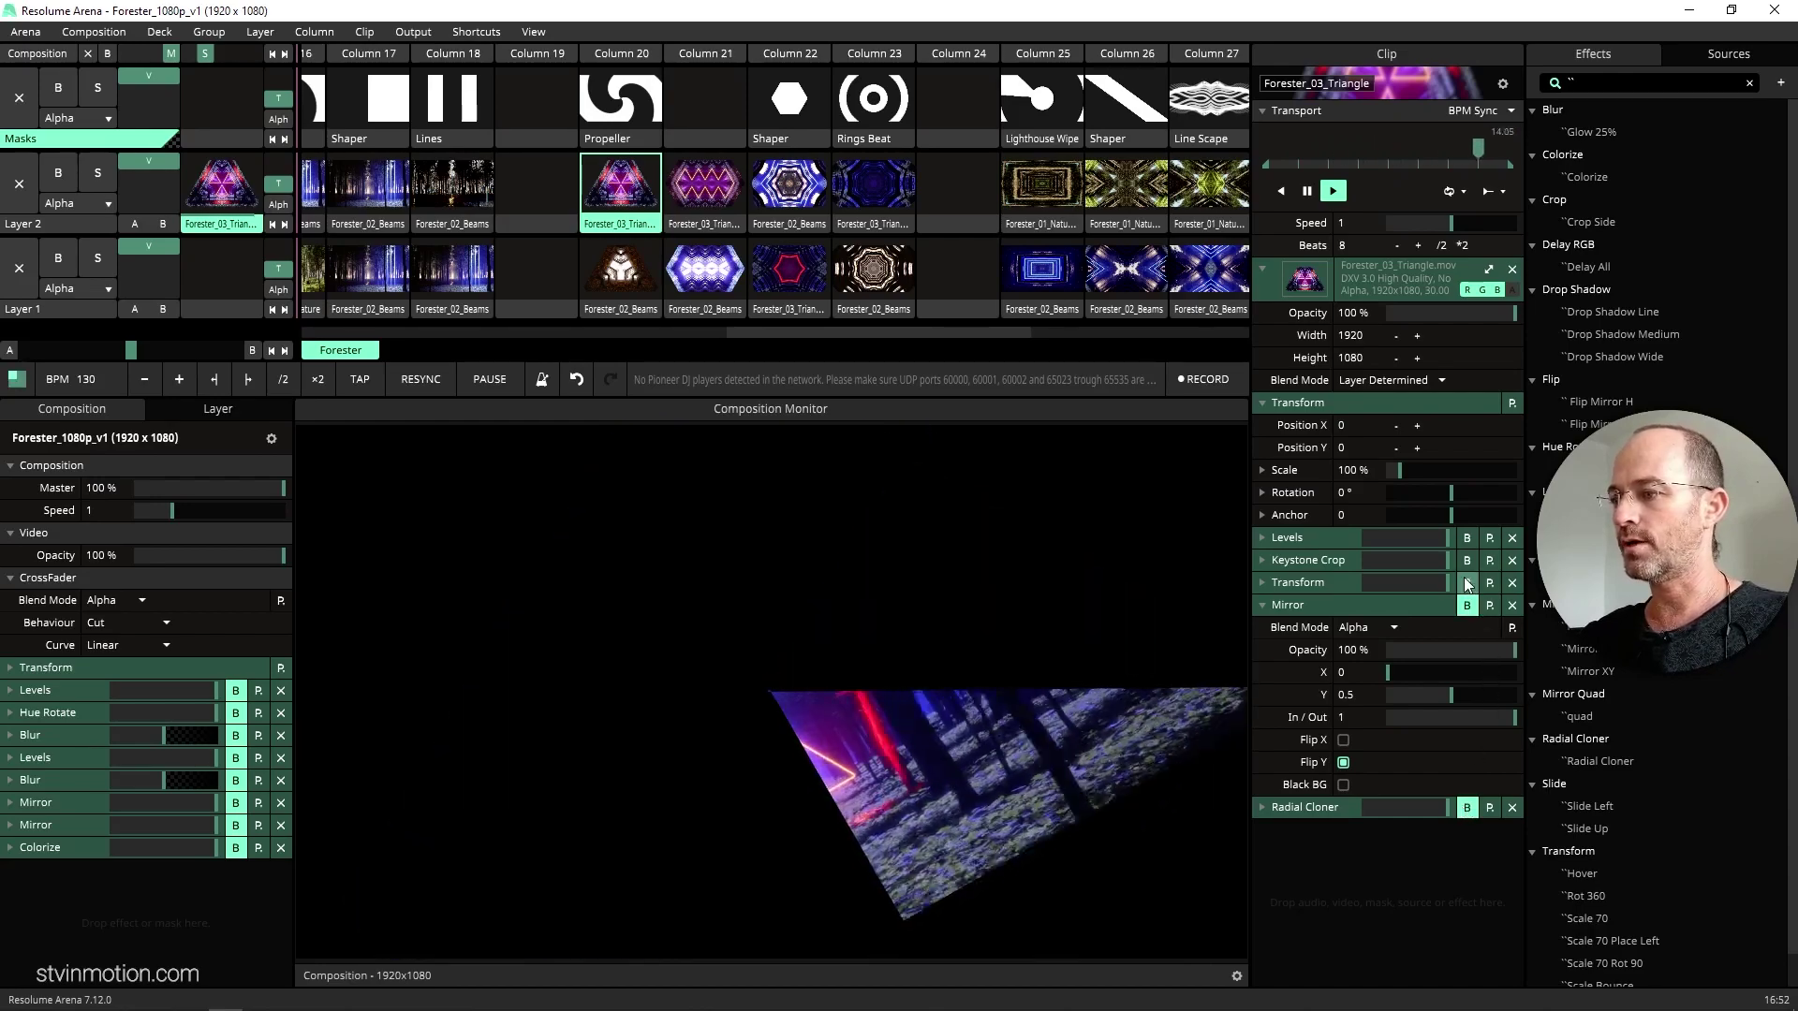
left_click(1467, 562)
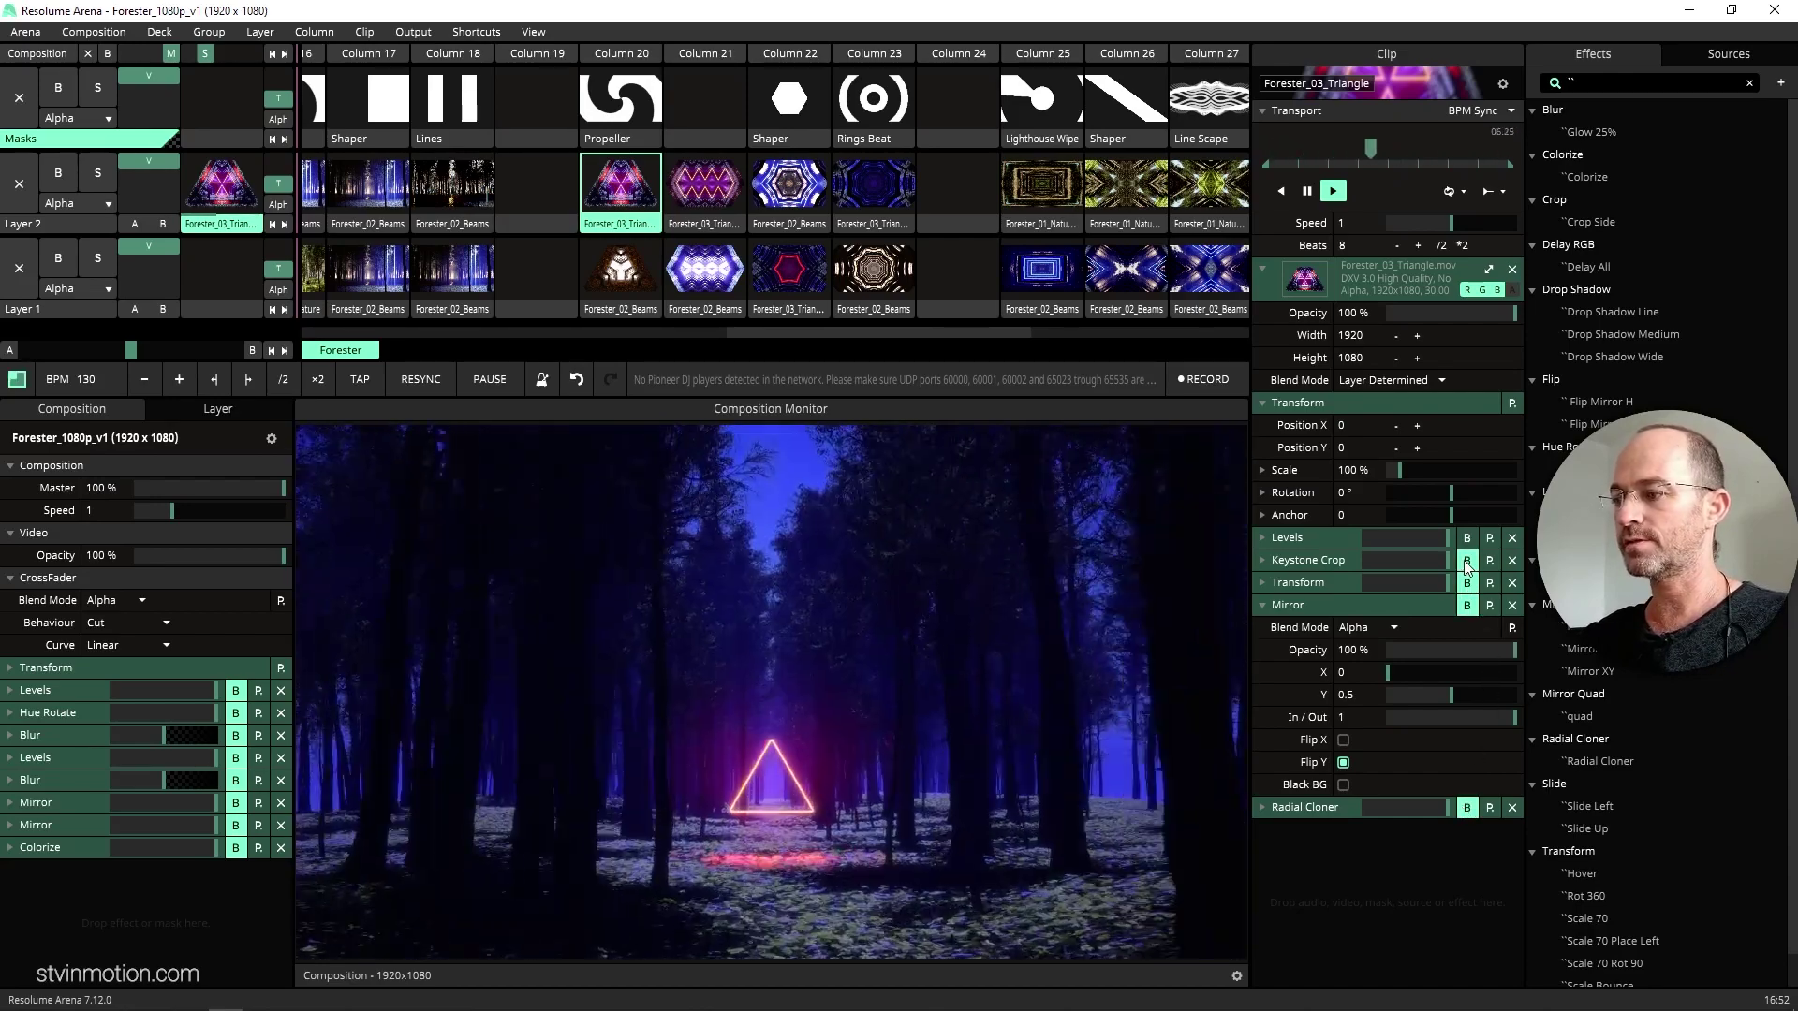
- Re-enable the clip's Keystone Crop, Transform, Mirror and Radial Cloner effects one by one and expand the Radial Cloner settings
left_click(1466, 562)
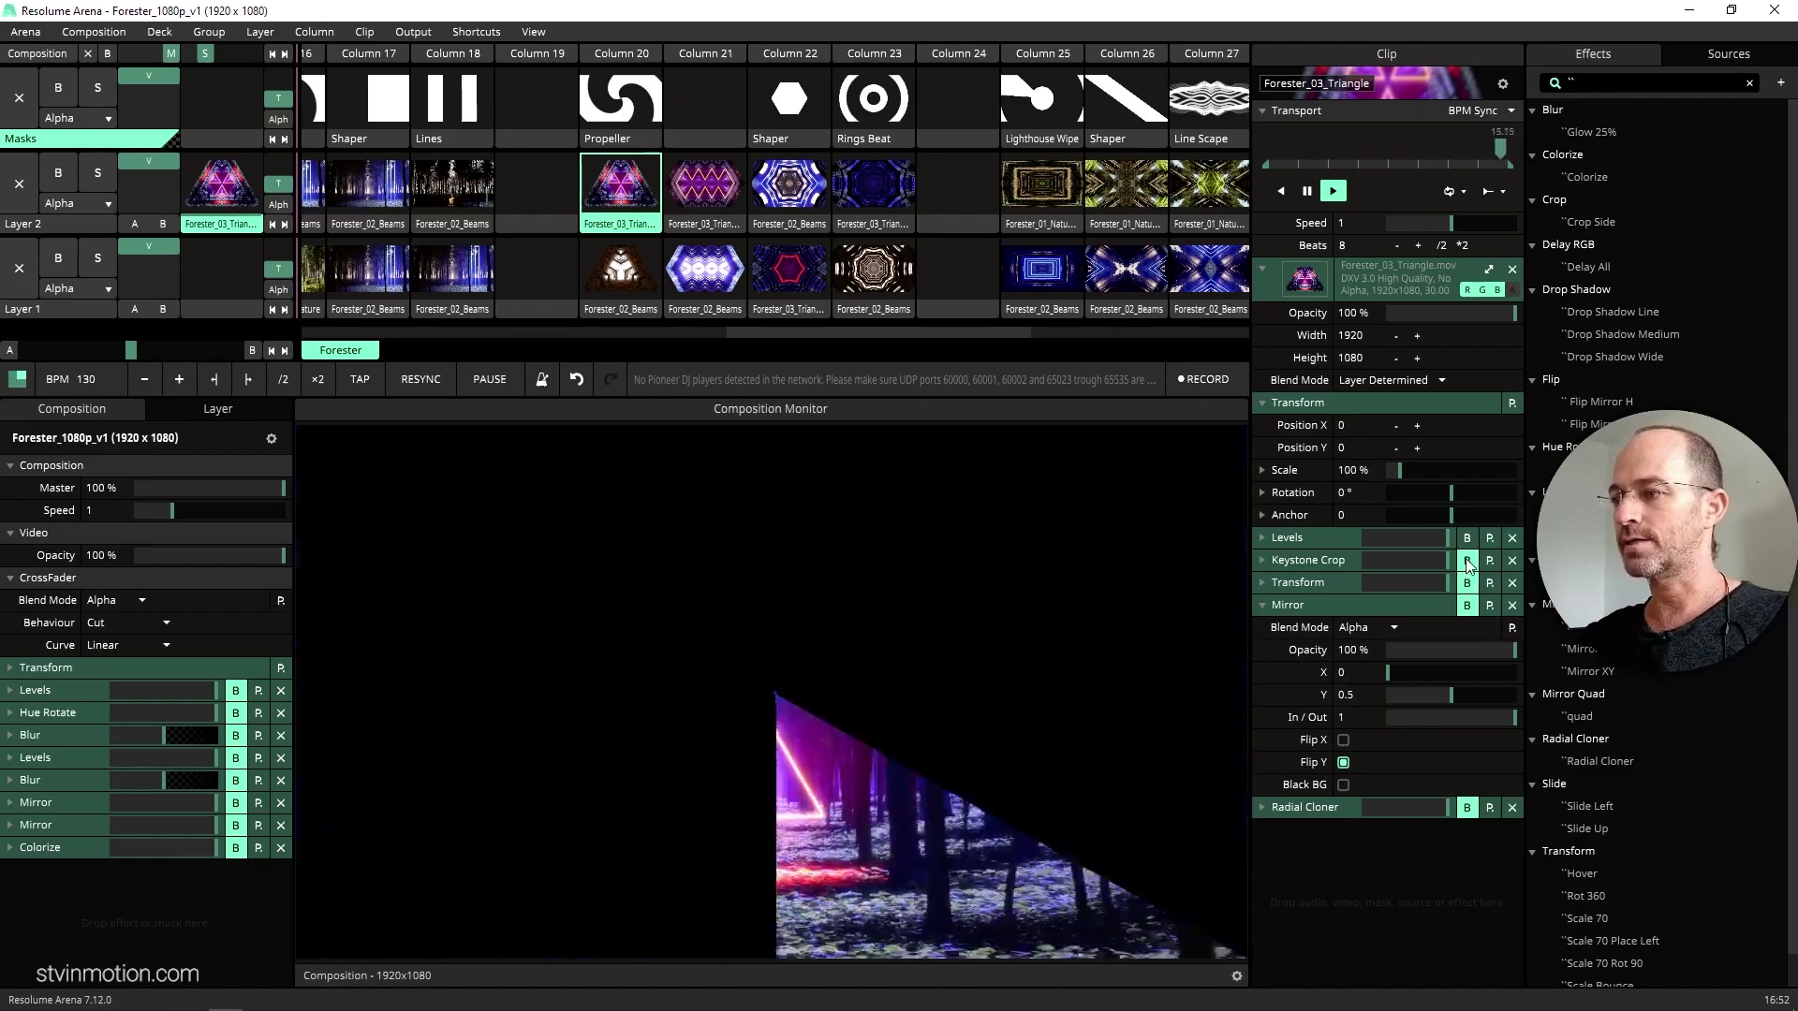
left_click(1467, 583)
left_click(1466, 605)
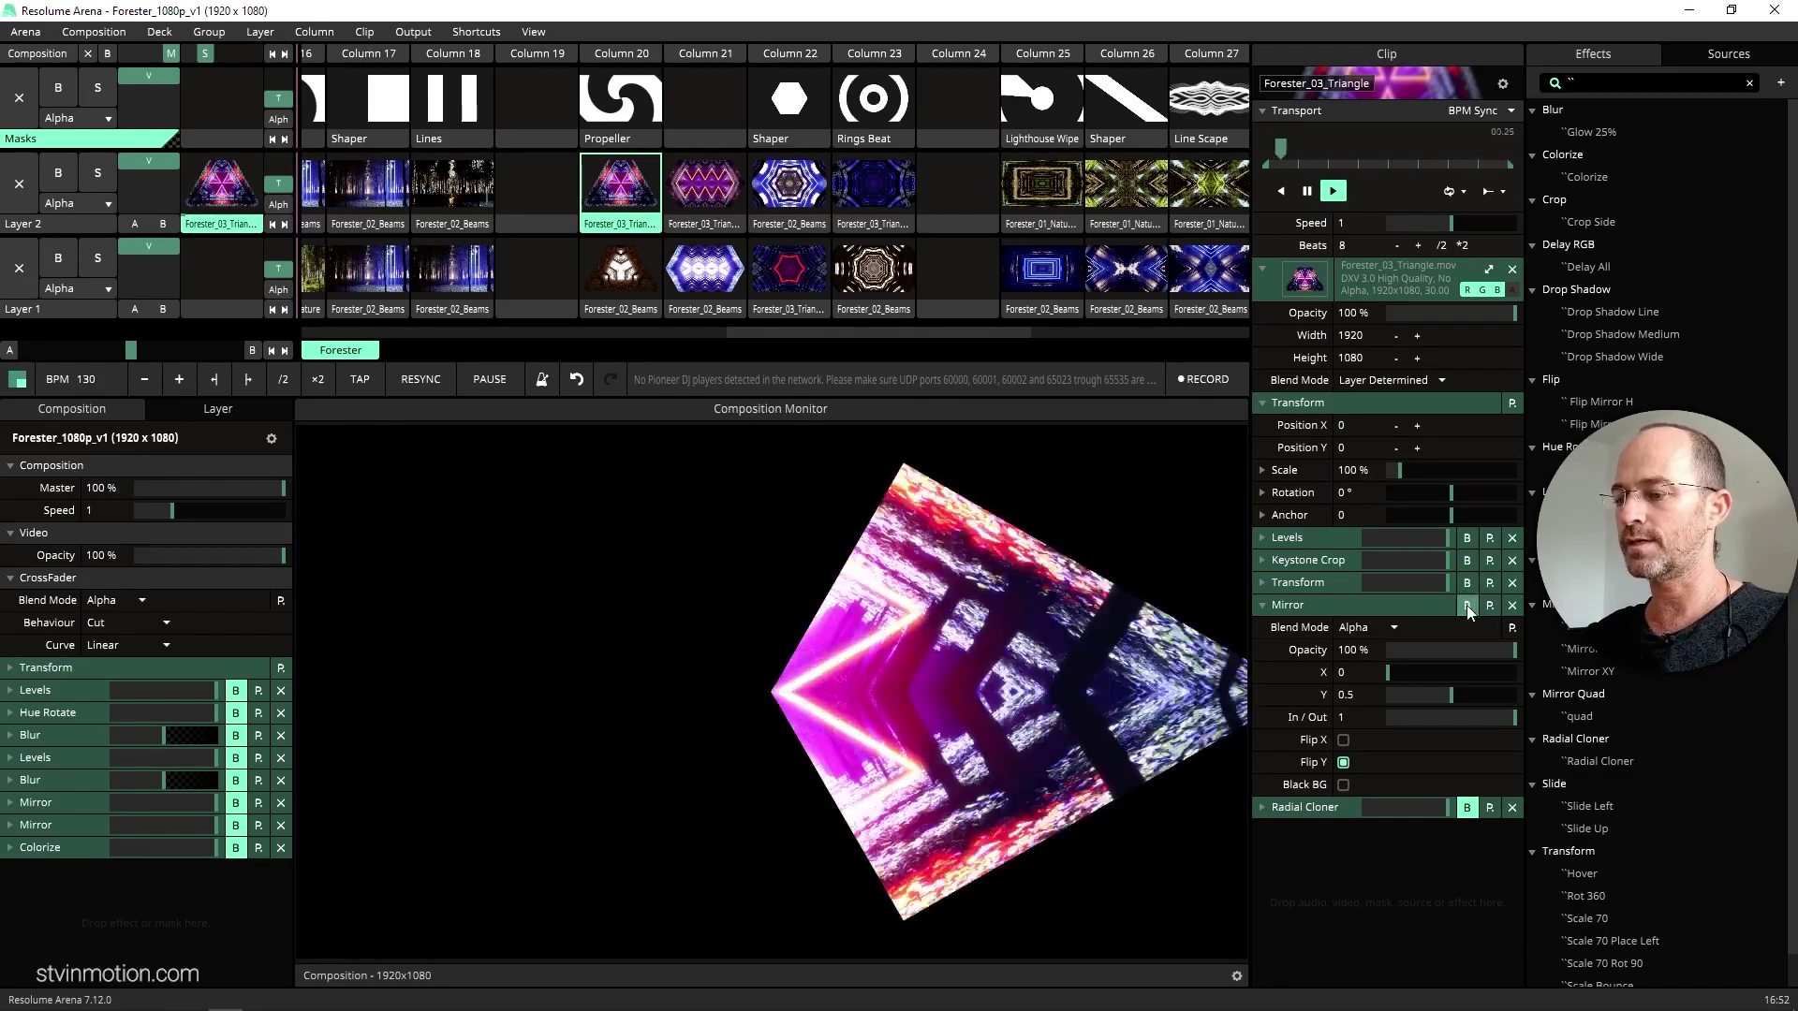
left_click(1466, 807)
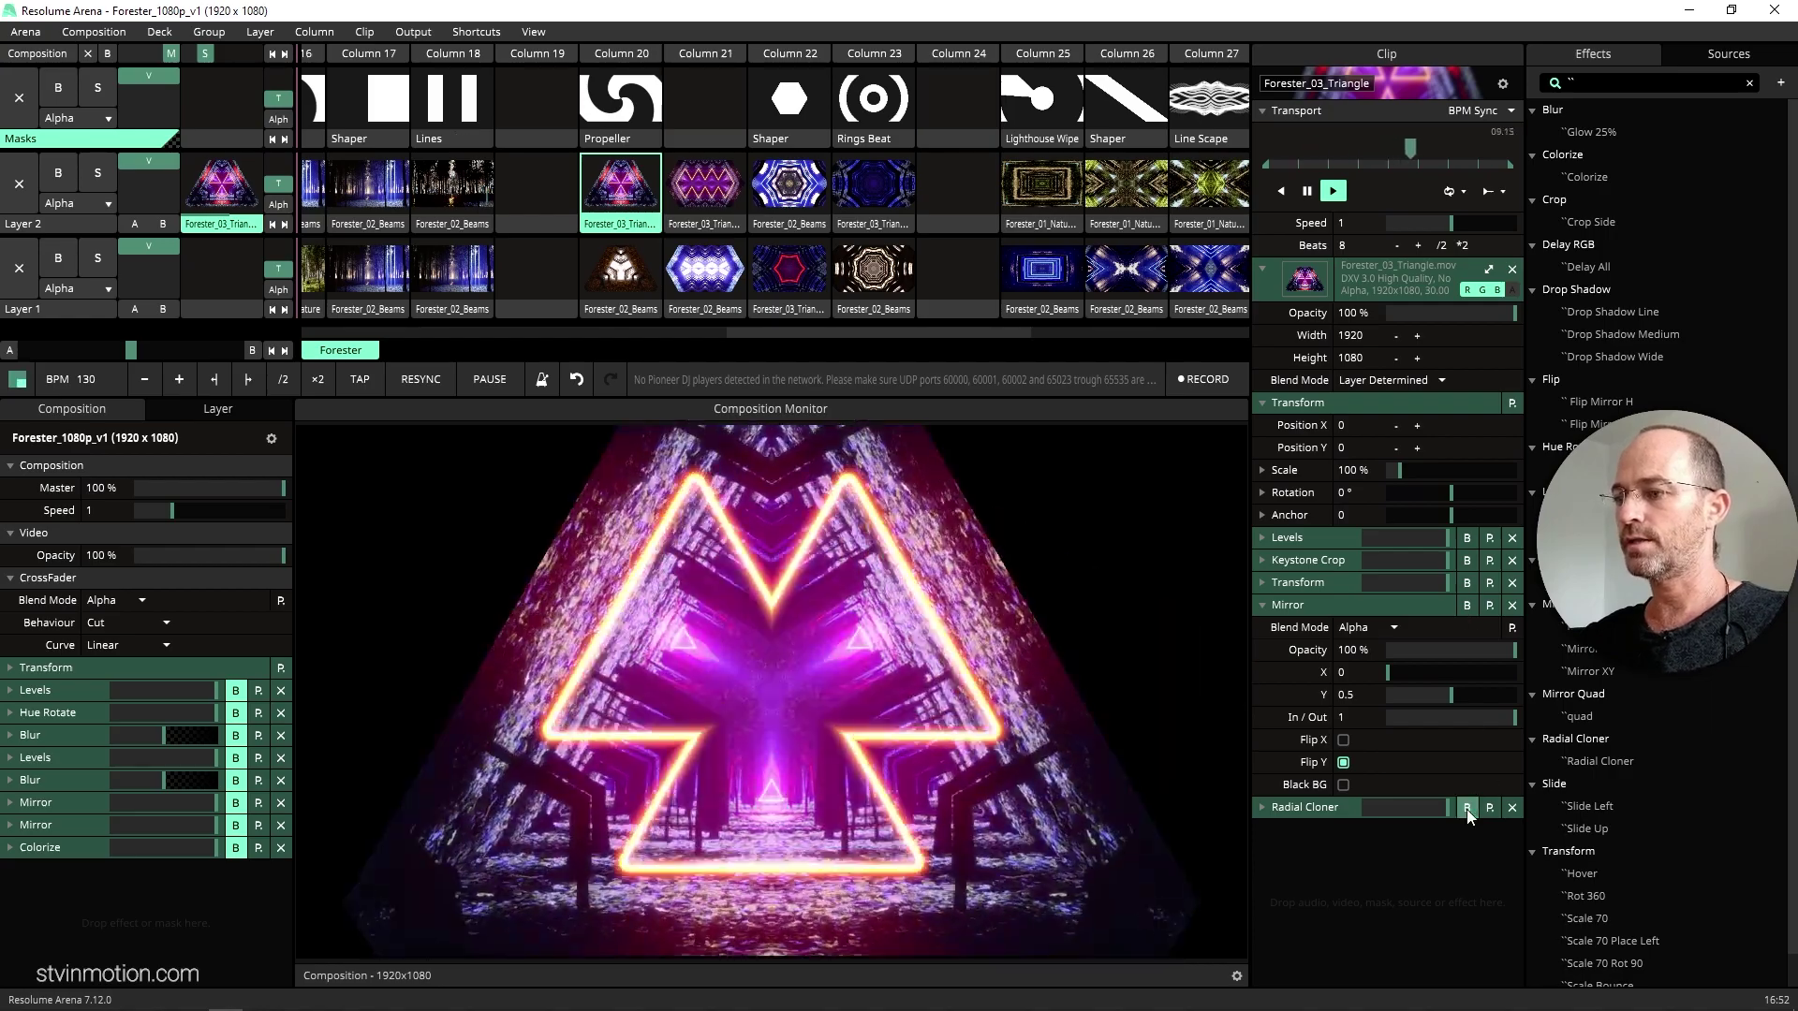
left_click(1276, 806)
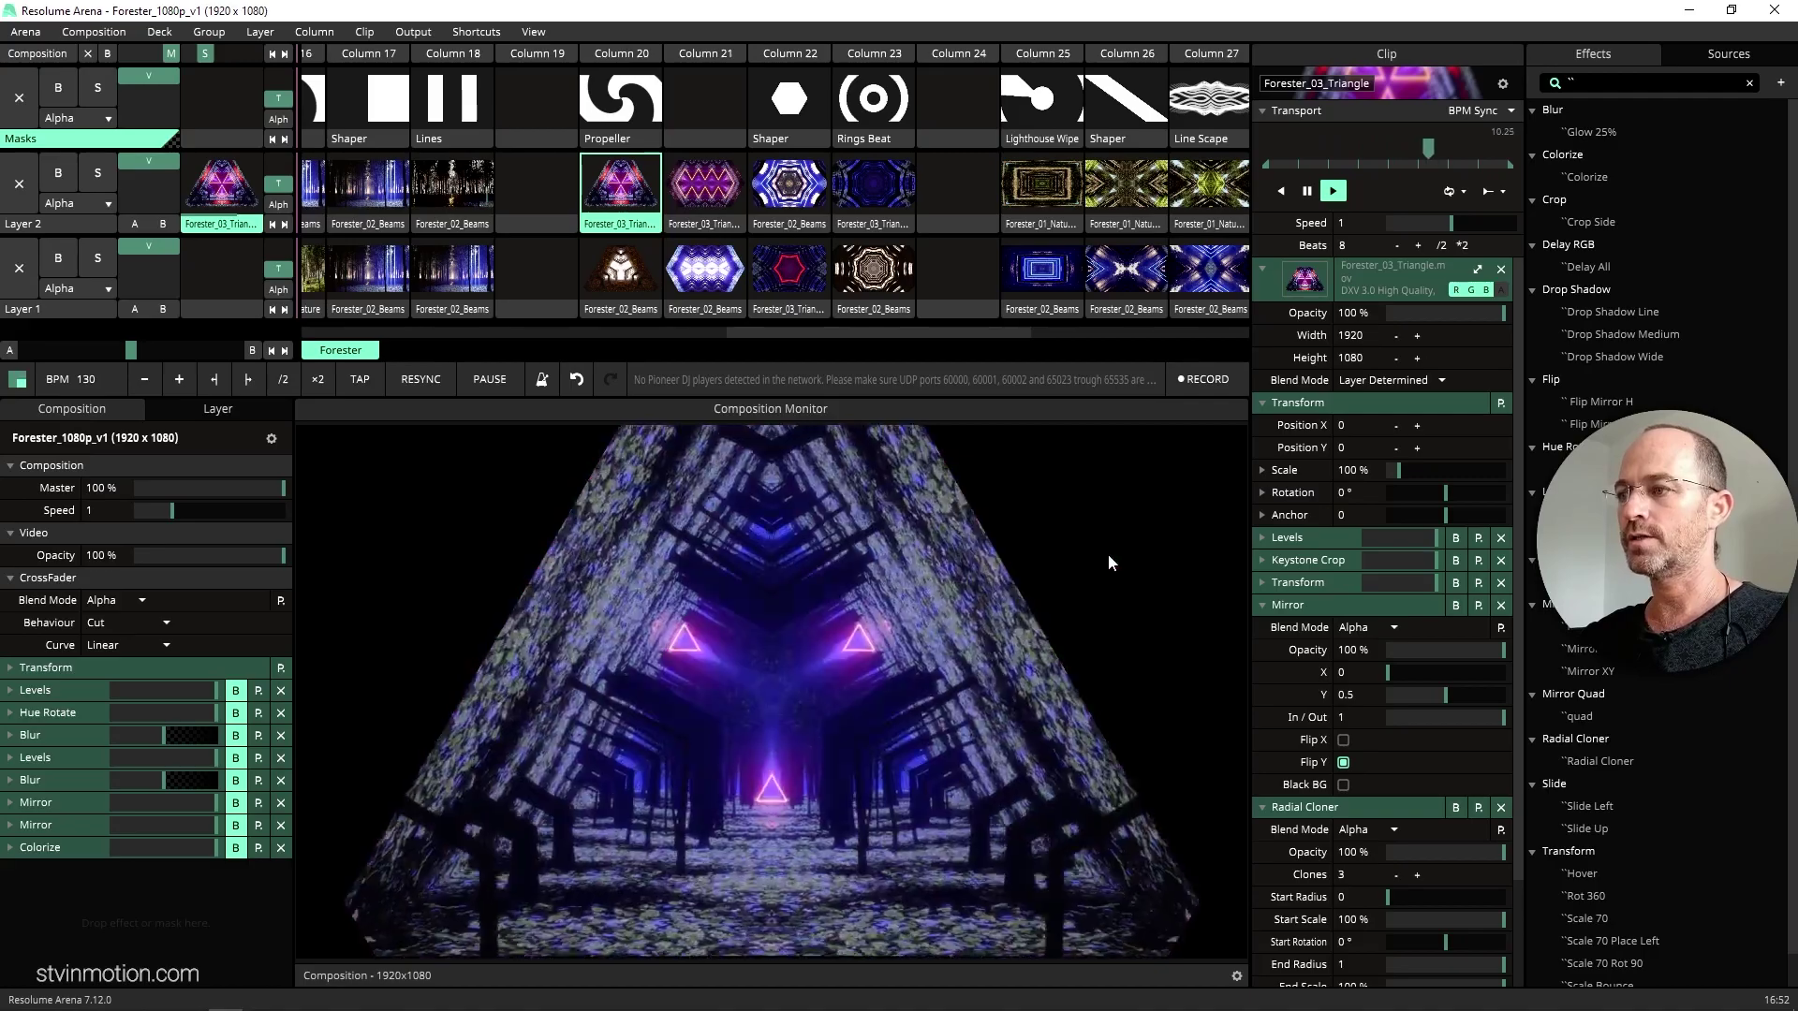
- Launch column 20's Layer 1 clip, and copy the Layer 2 clip above it to demonstrate the Paste Effects option
left_click(621, 271)
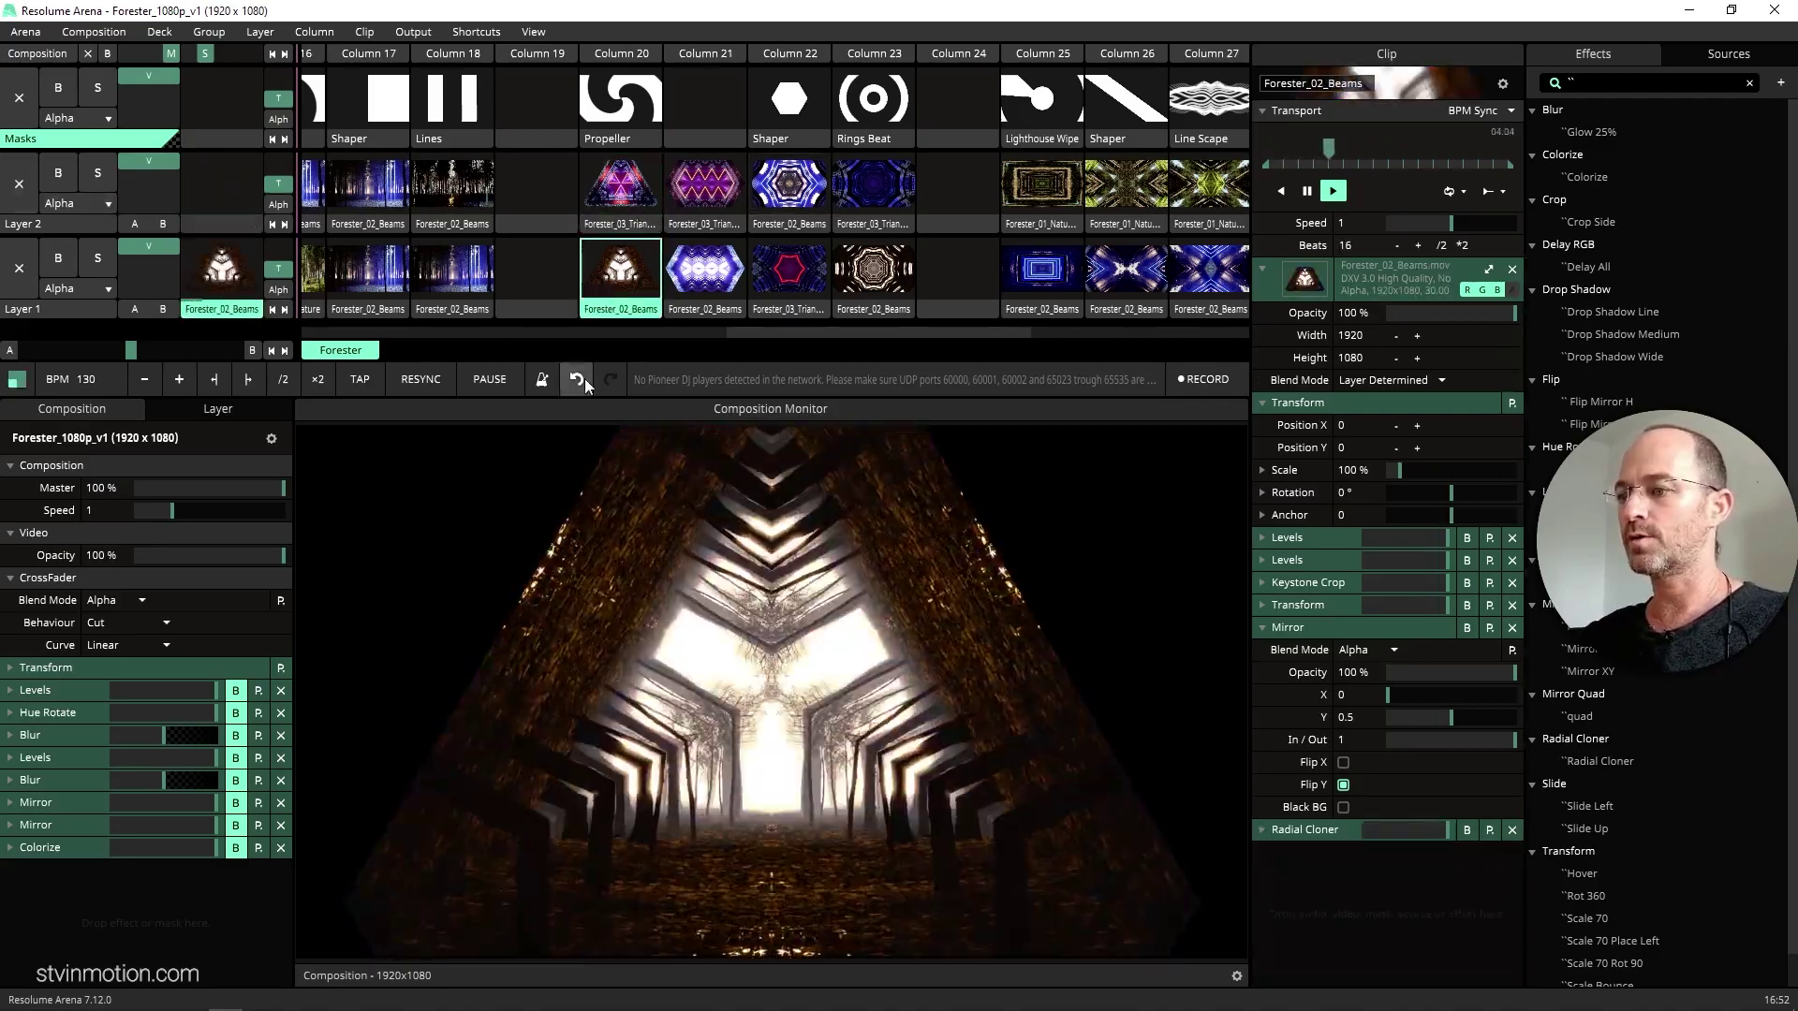
left_click(594, 228)
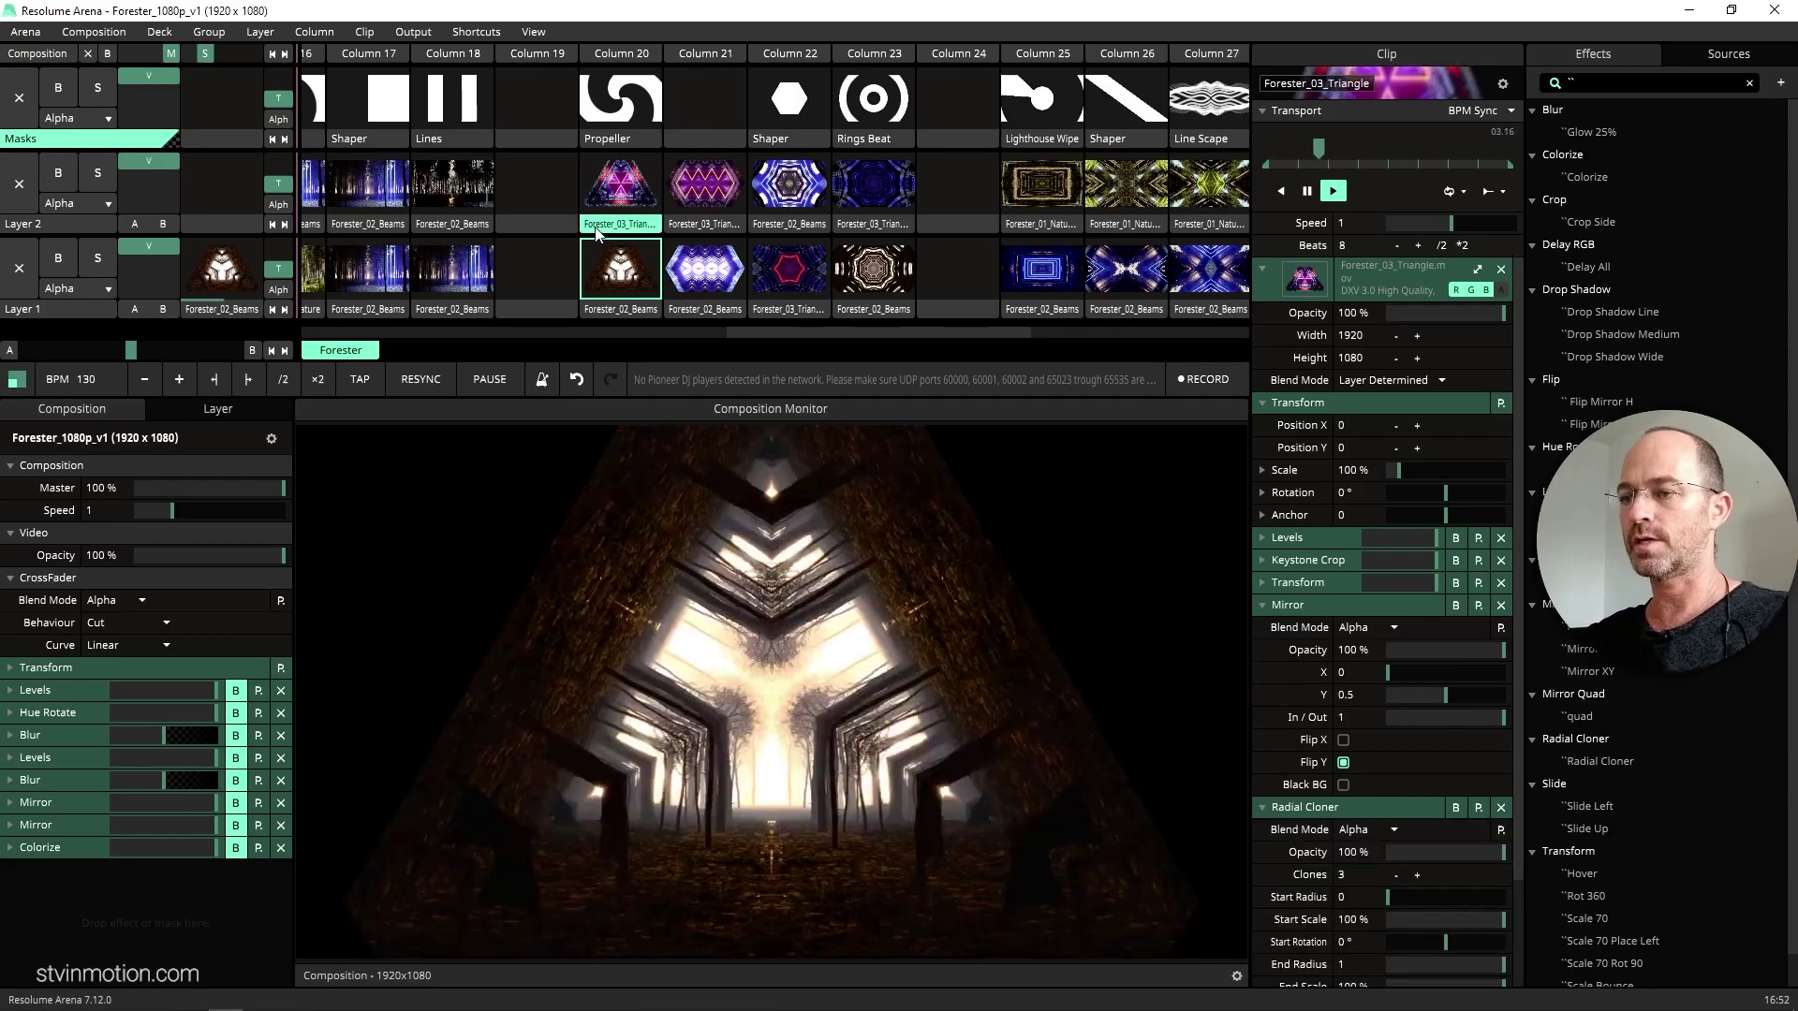
right_click(596, 231)
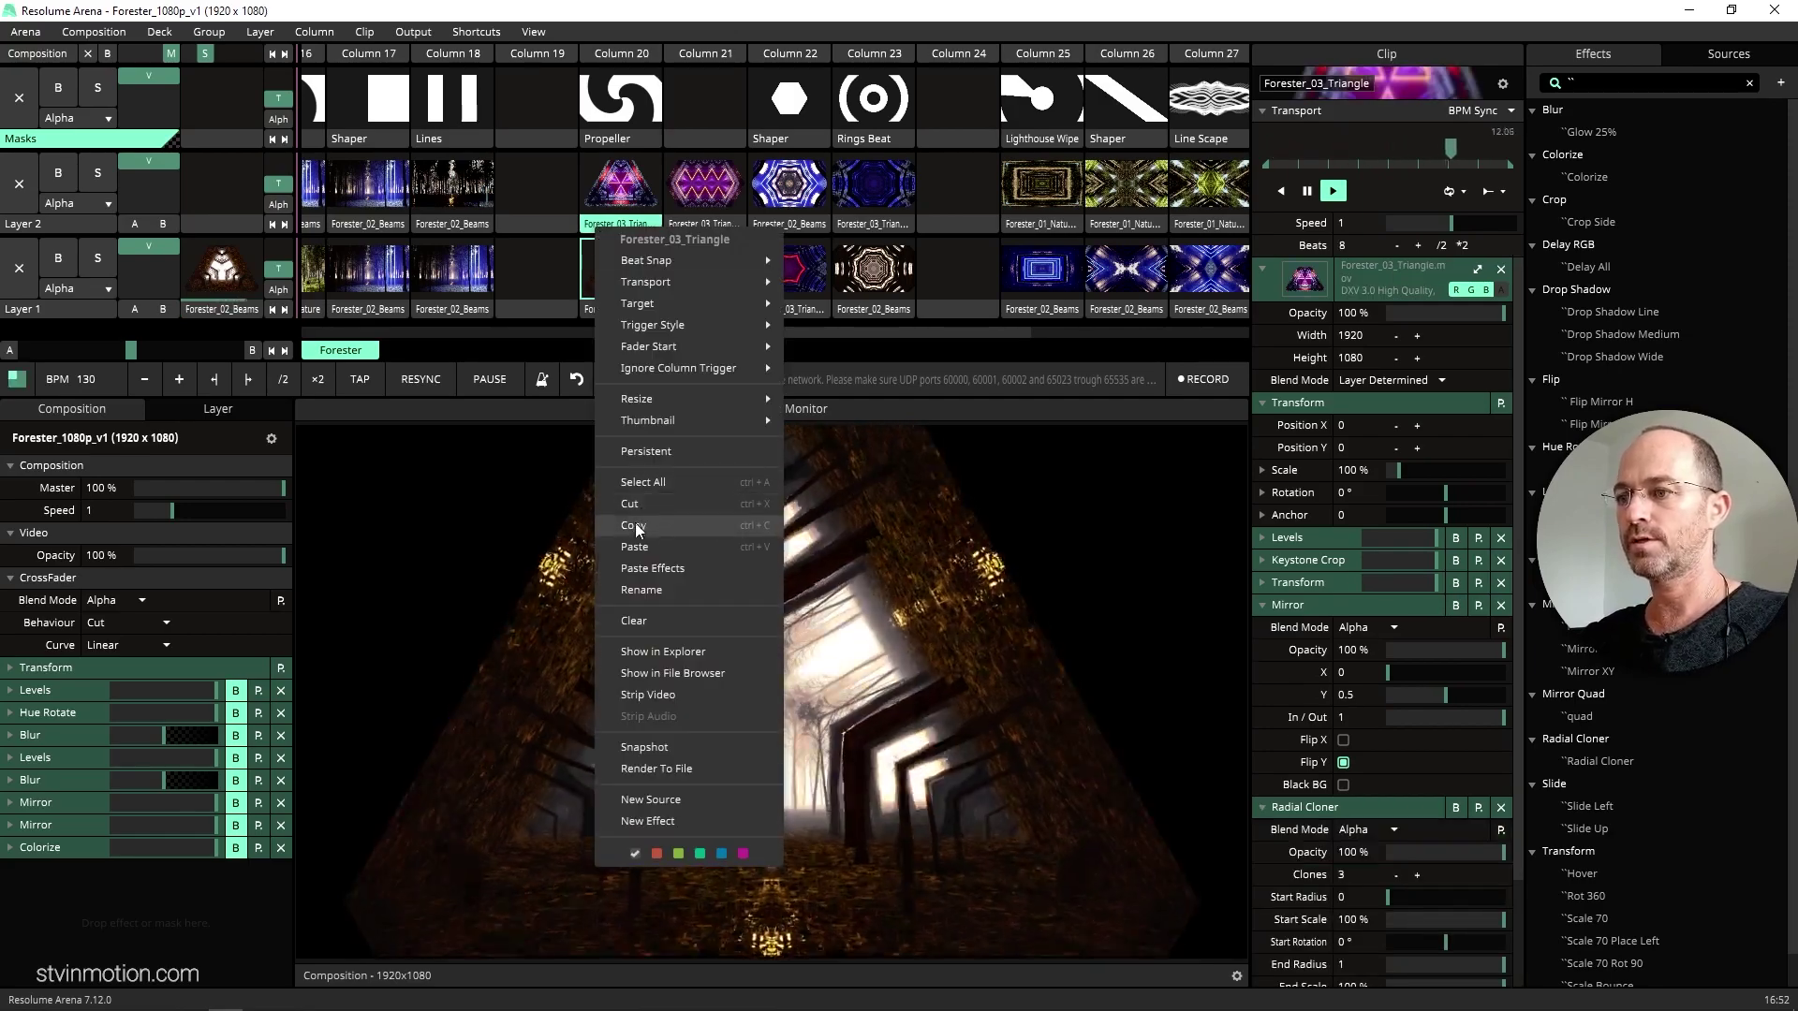
left_click(633, 525)
left_click(599, 309)
right_click(599, 313)
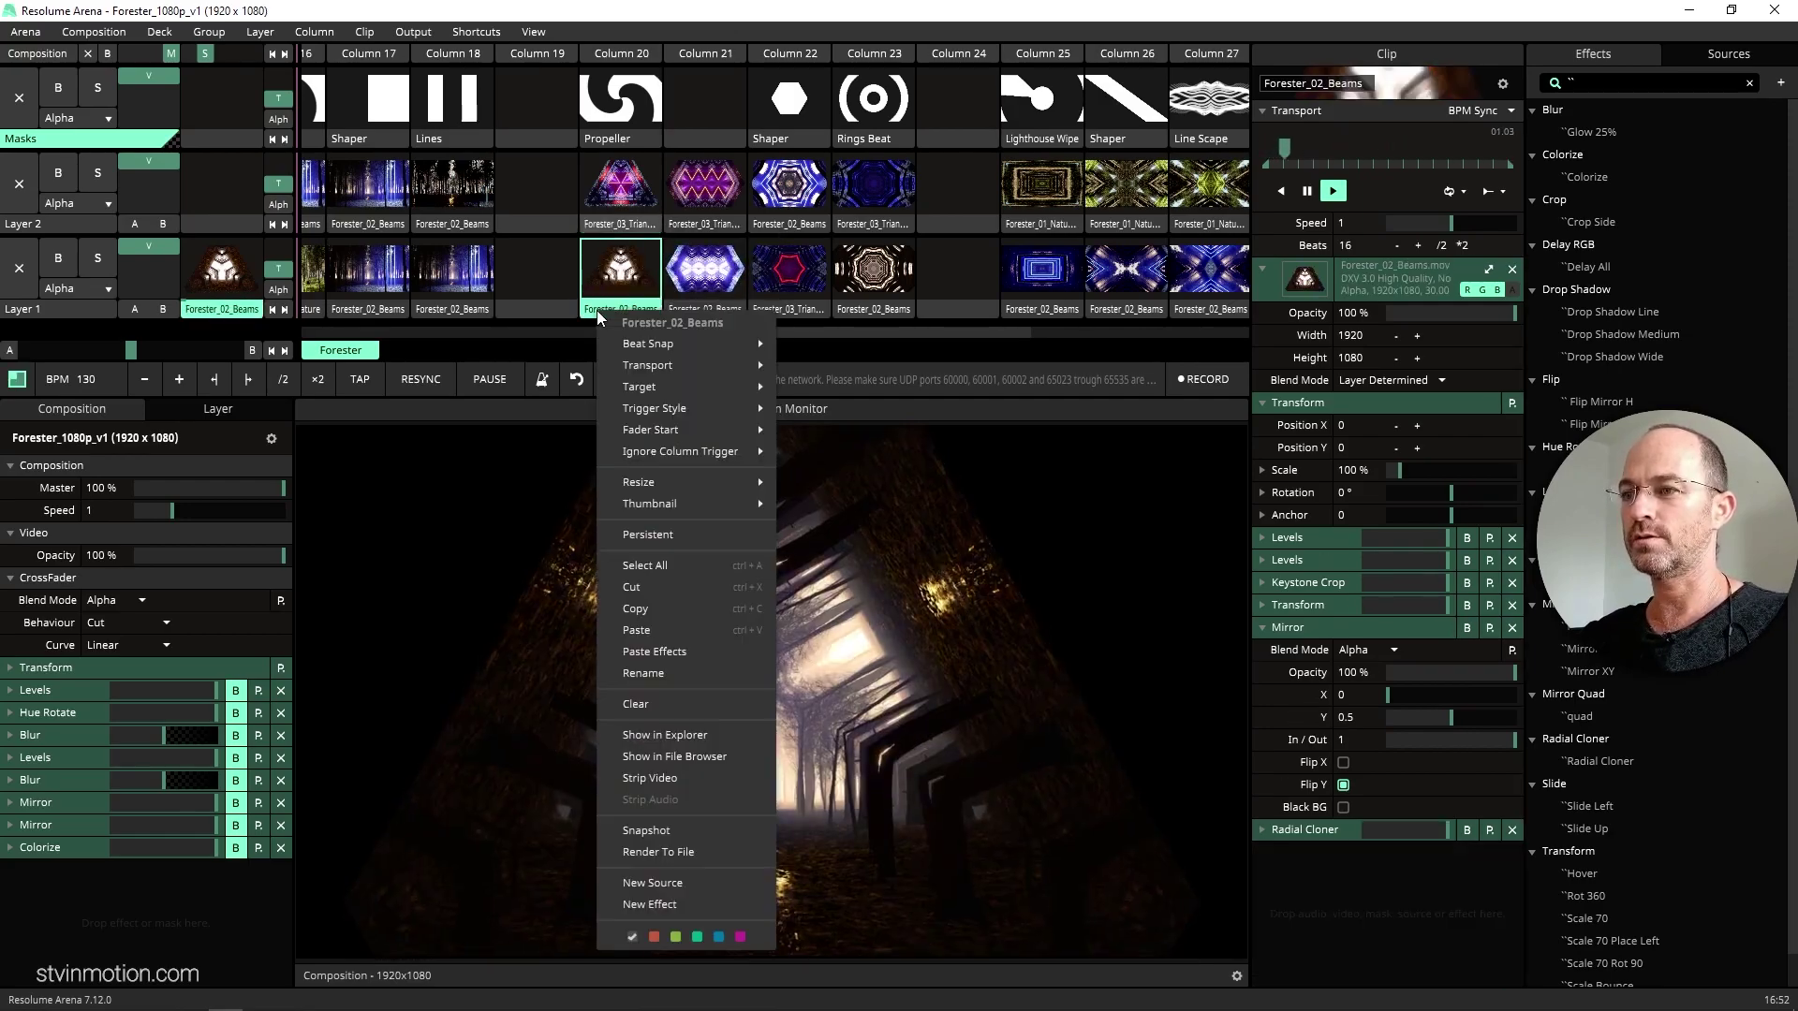
left_click(676, 653)
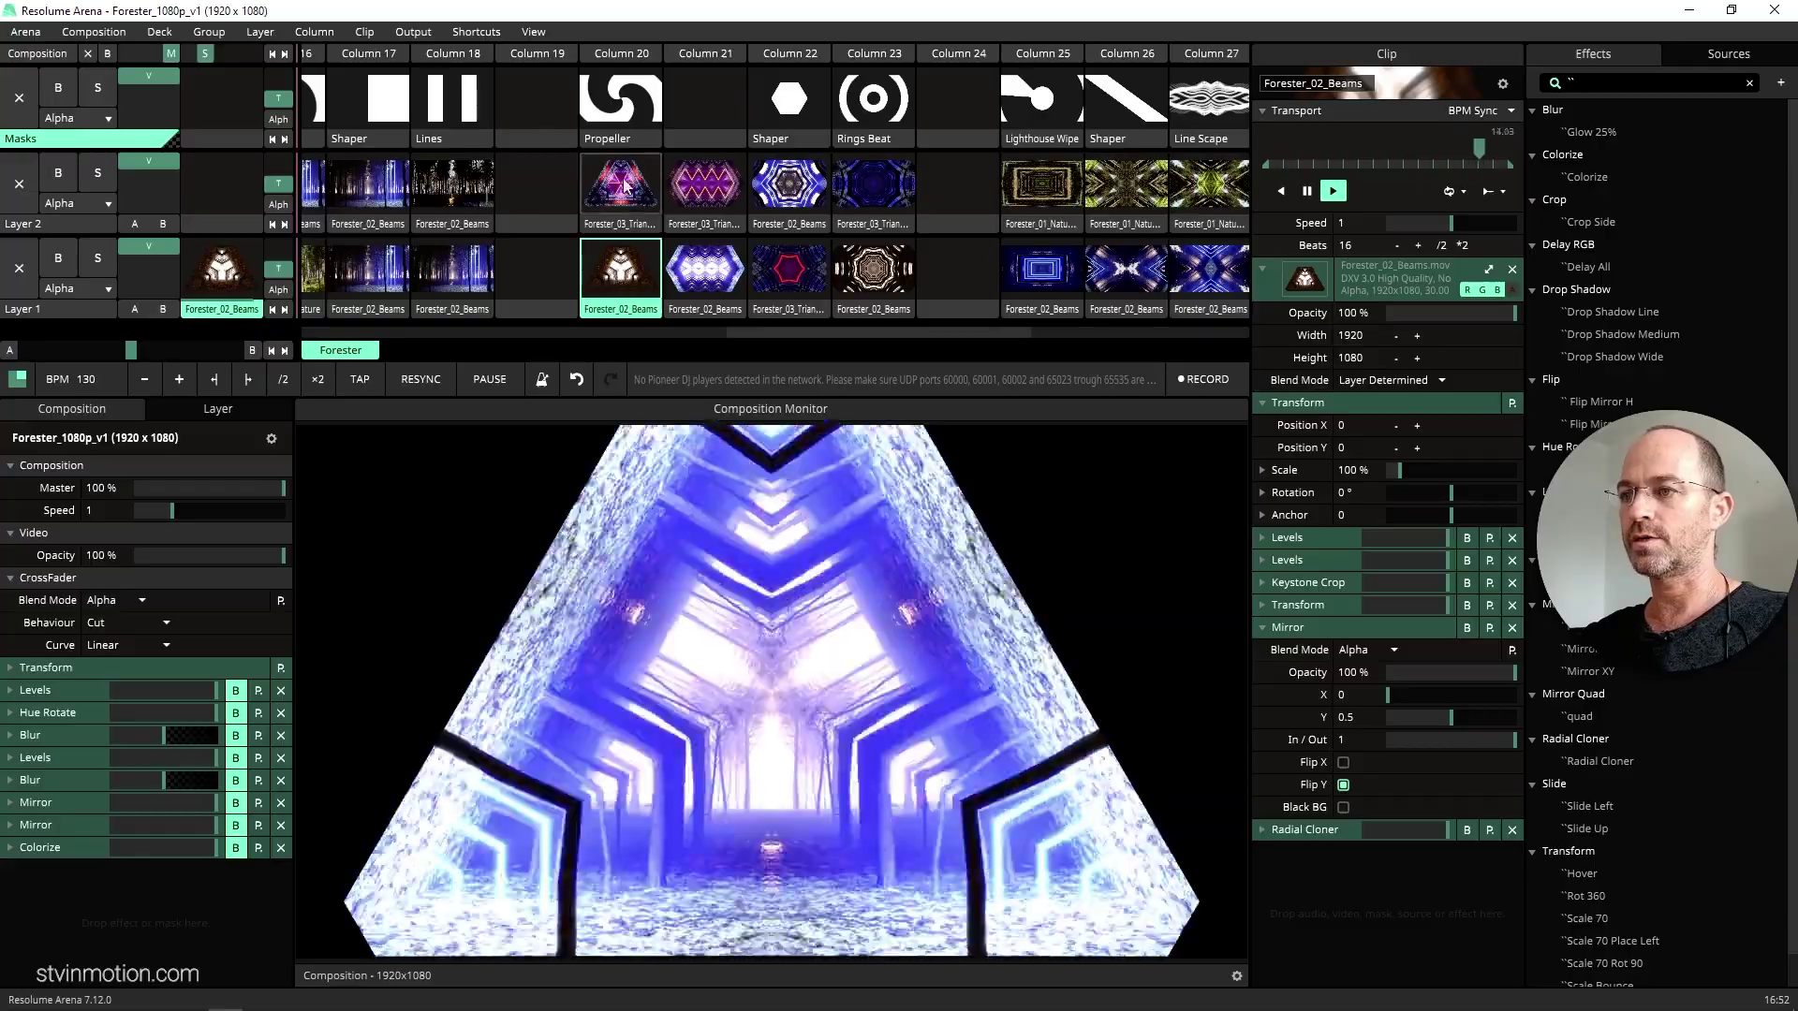
- Launch column 20 and the Layer 2 clip of column 22, re-enabling that clip's Keystone Crop and expanding its corner settings
left_click(609, 57)
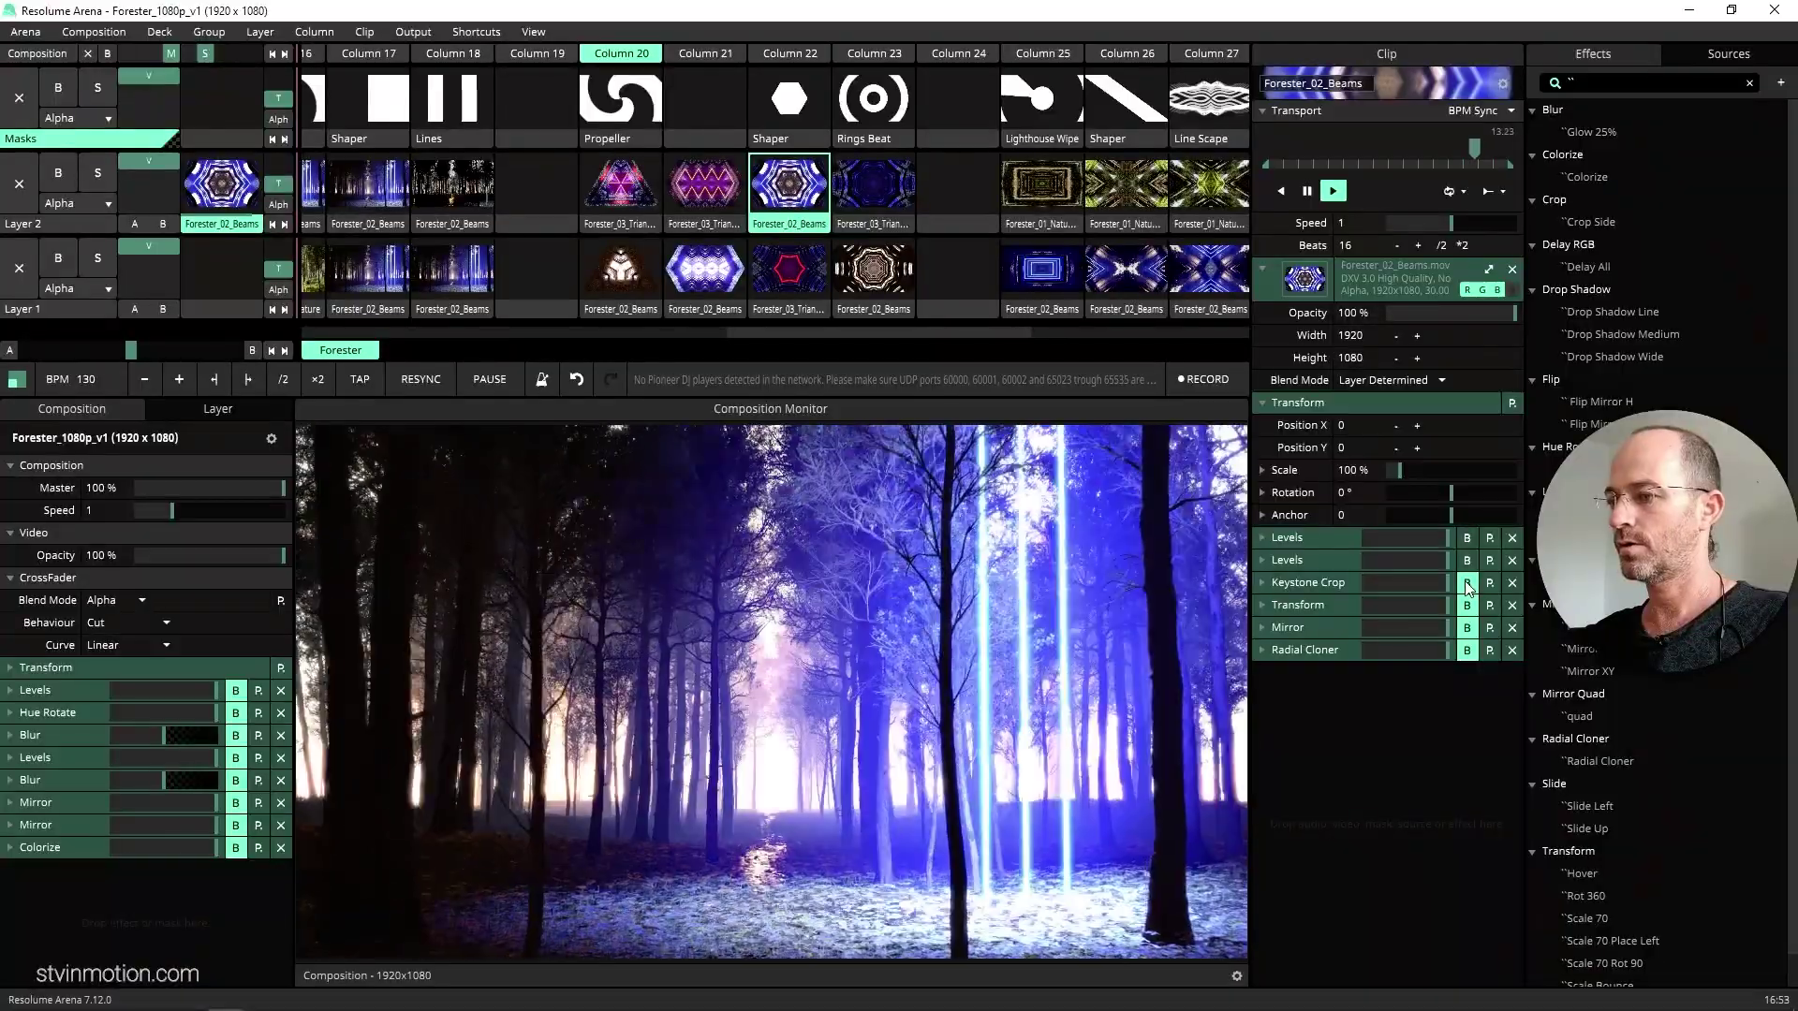
left_click(1466, 583)
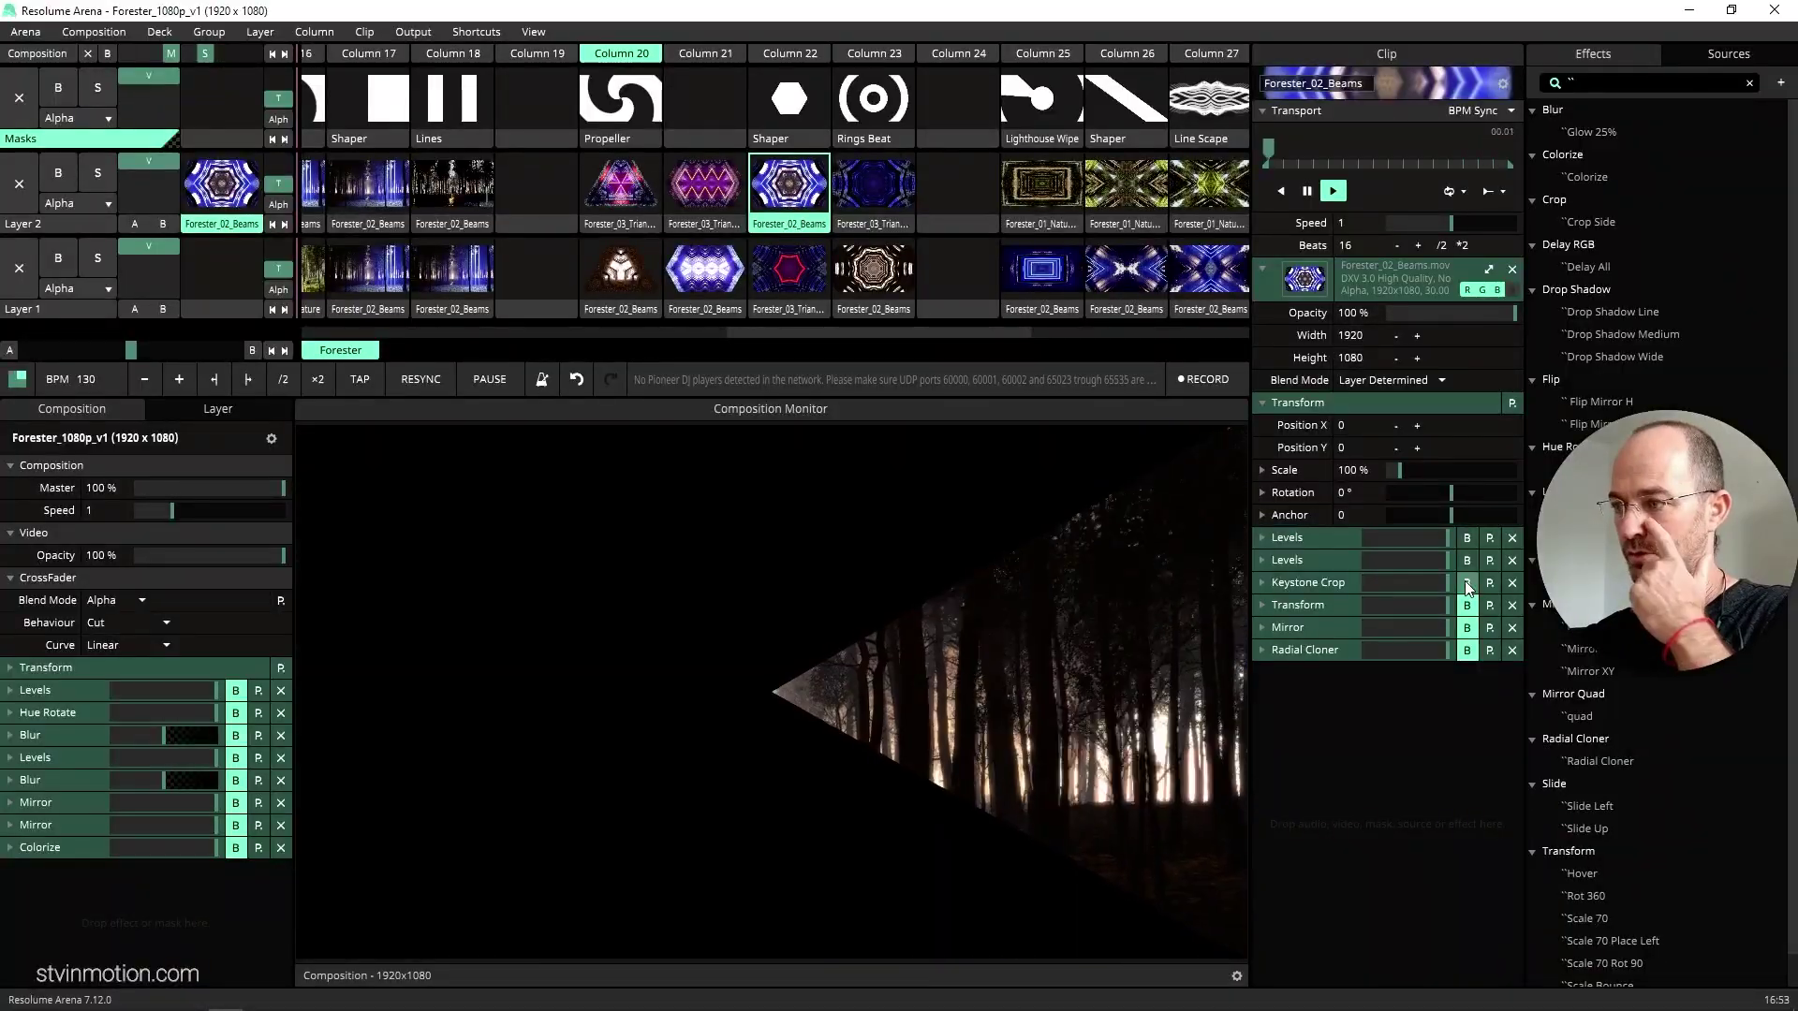
left_click(1265, 582)
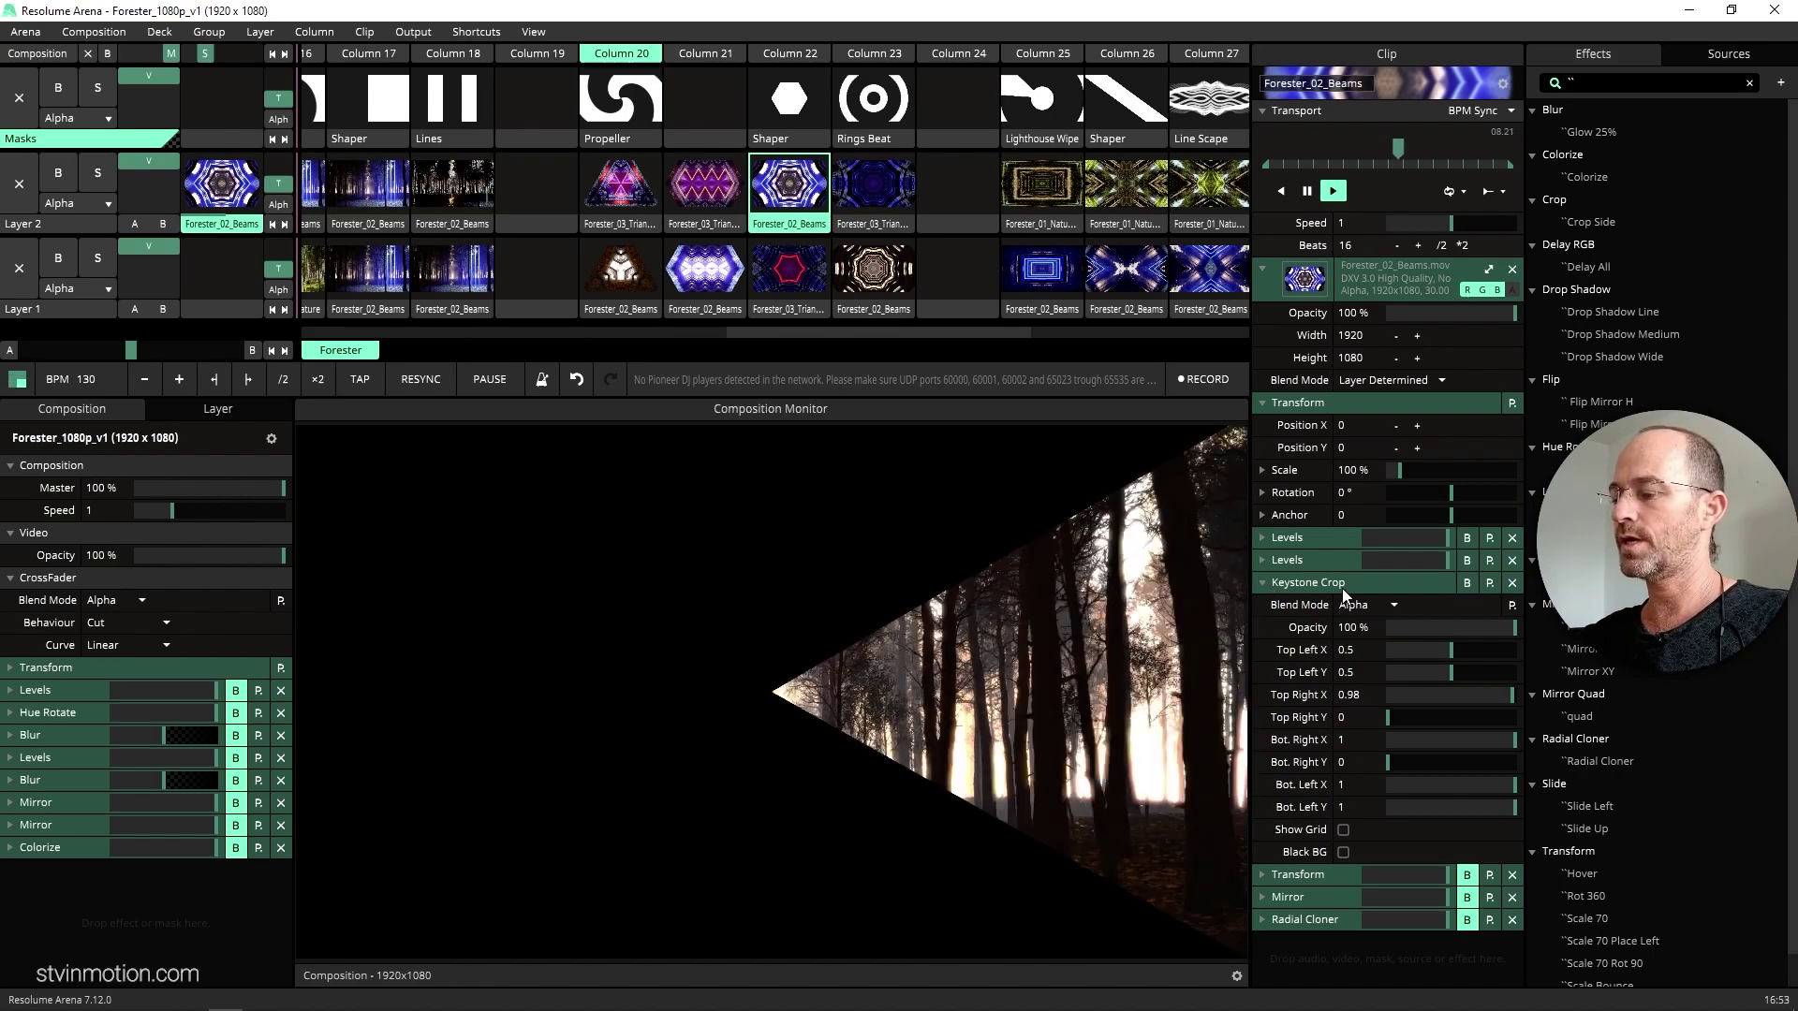
- Re-enable the column 22 clip's Mirror and Radial Cloner effects and expand the Radial Cloner settings to examine the clones
left_click(1467, 918)
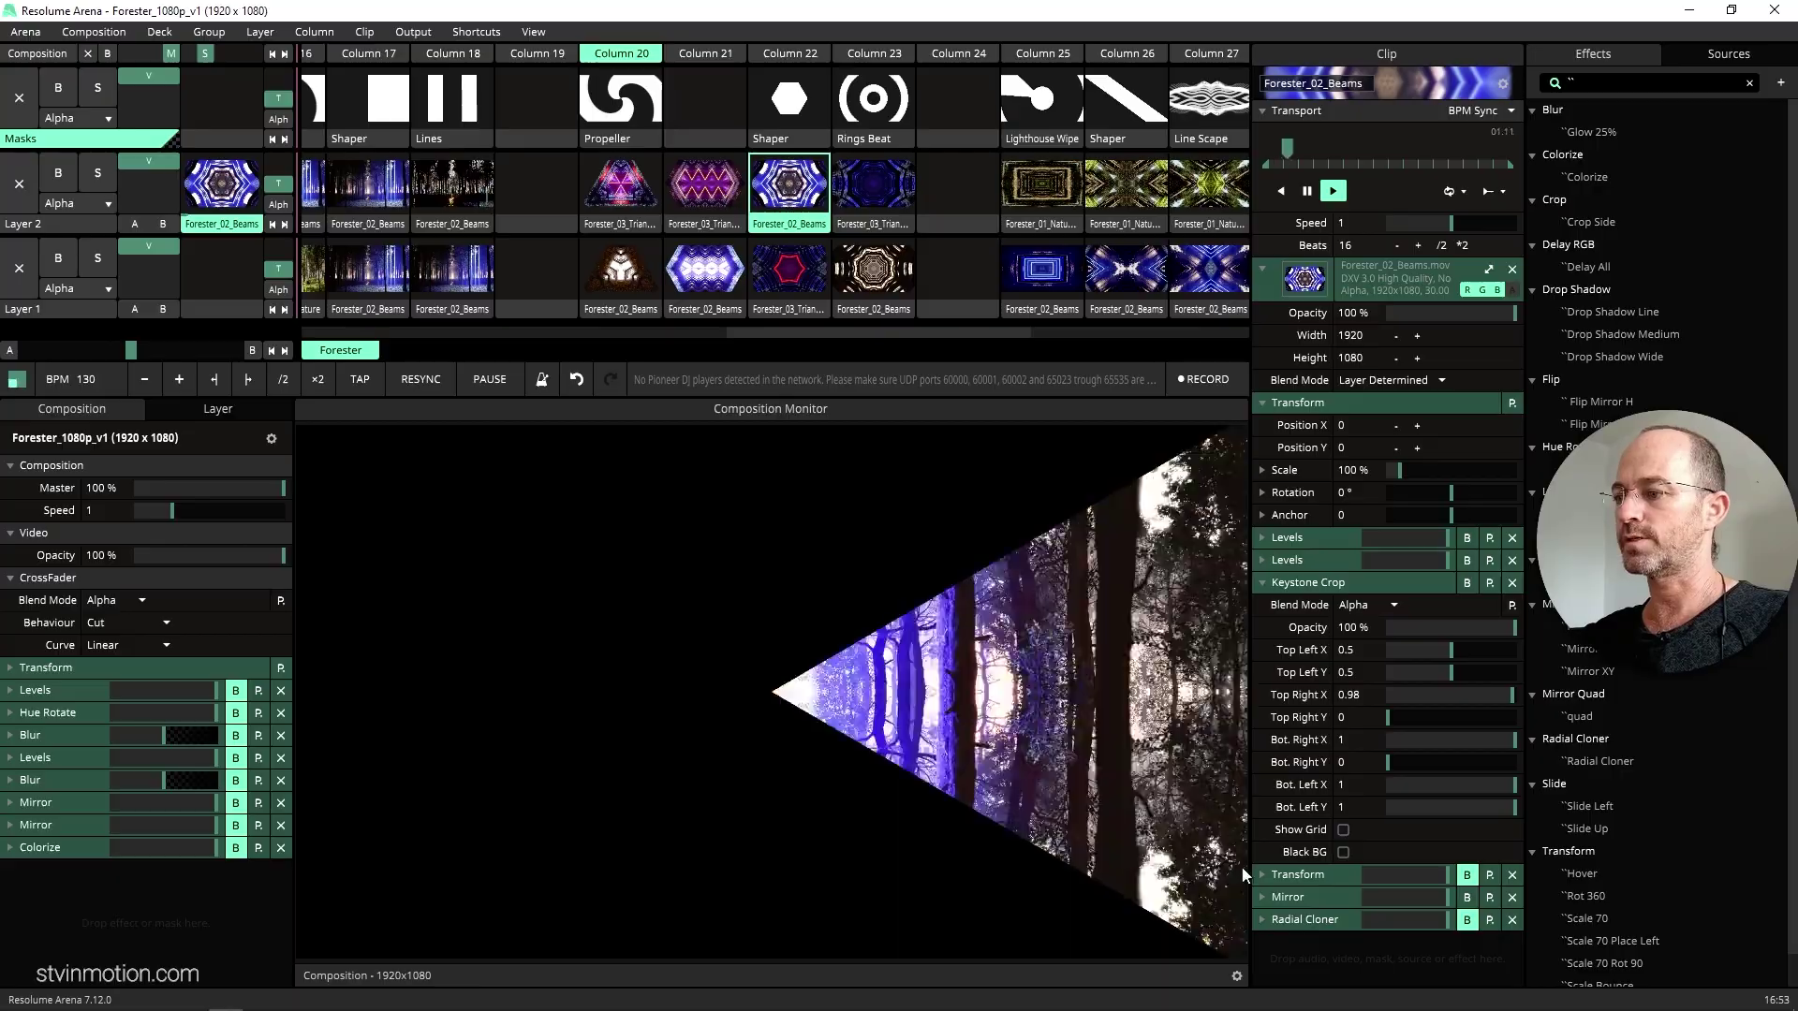
left_click(1466, 920)
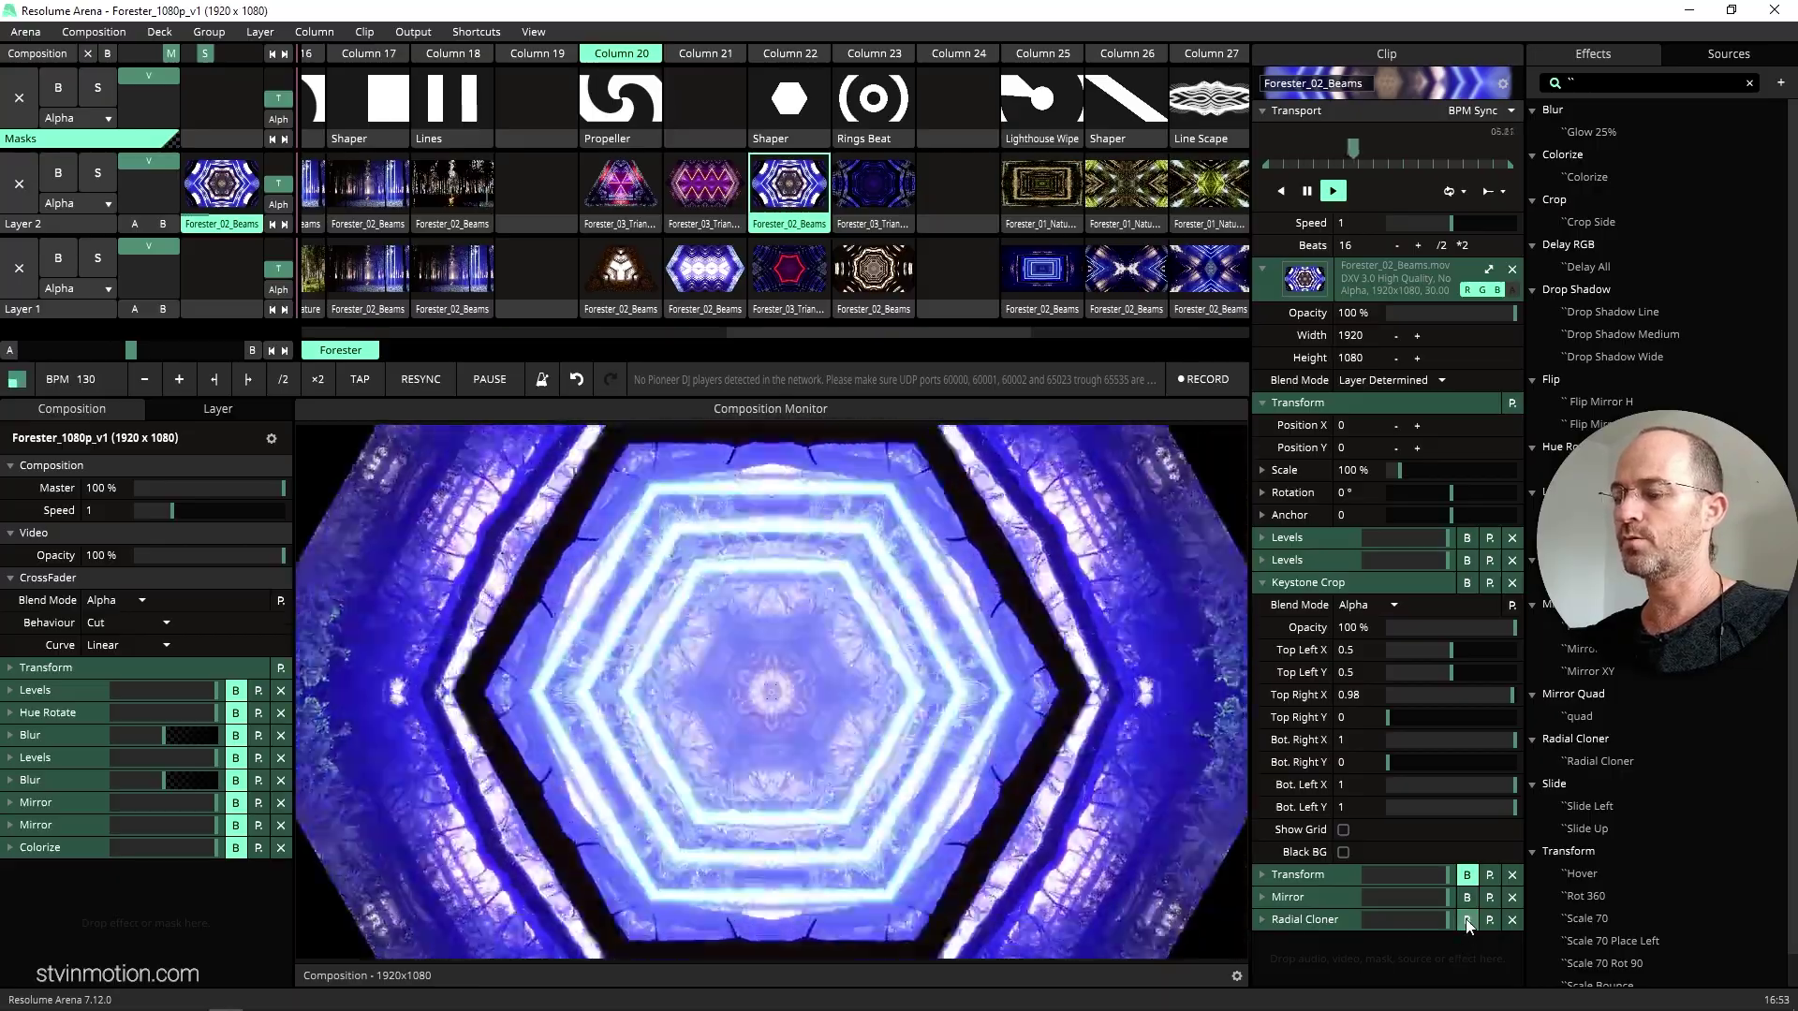
left_click(1320, 919)
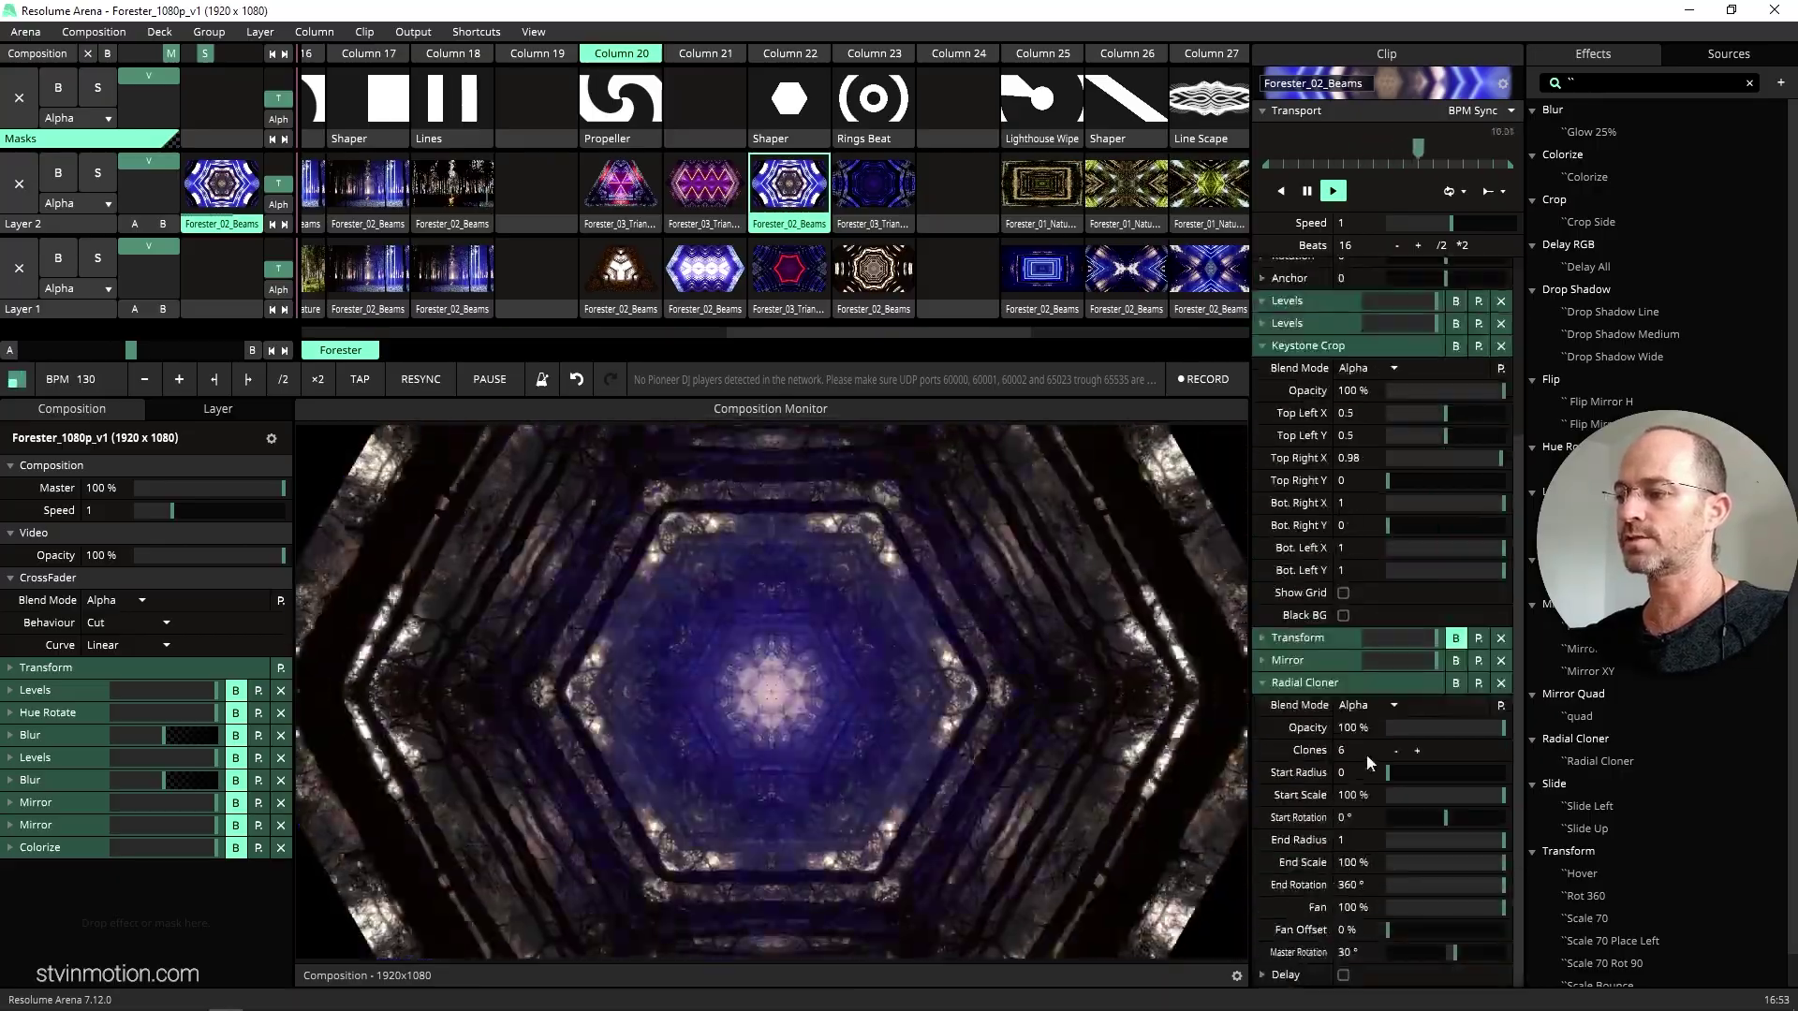
key("ctrl+shift+f")
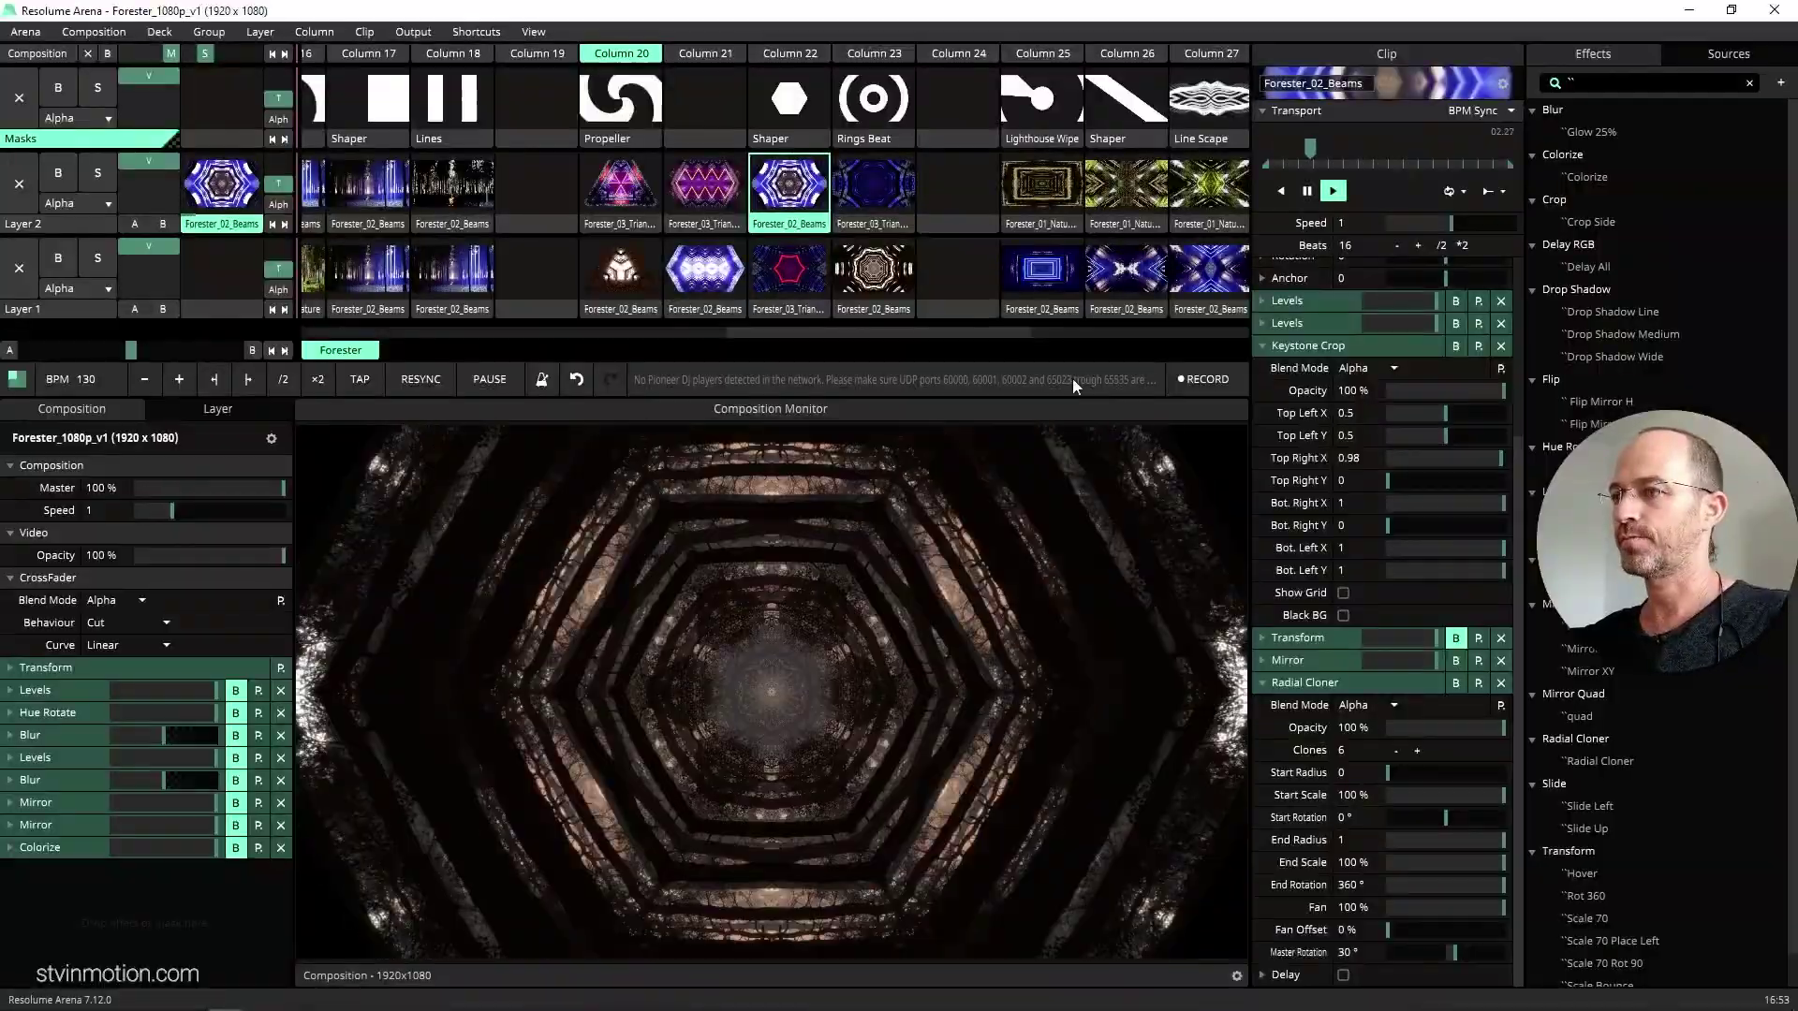
- Launch the Layer 2 nature clips of columns 25, 26 and 27 in turn to compare their kaleidoscope and Mirror Quad looks
left_click(1071, 195)
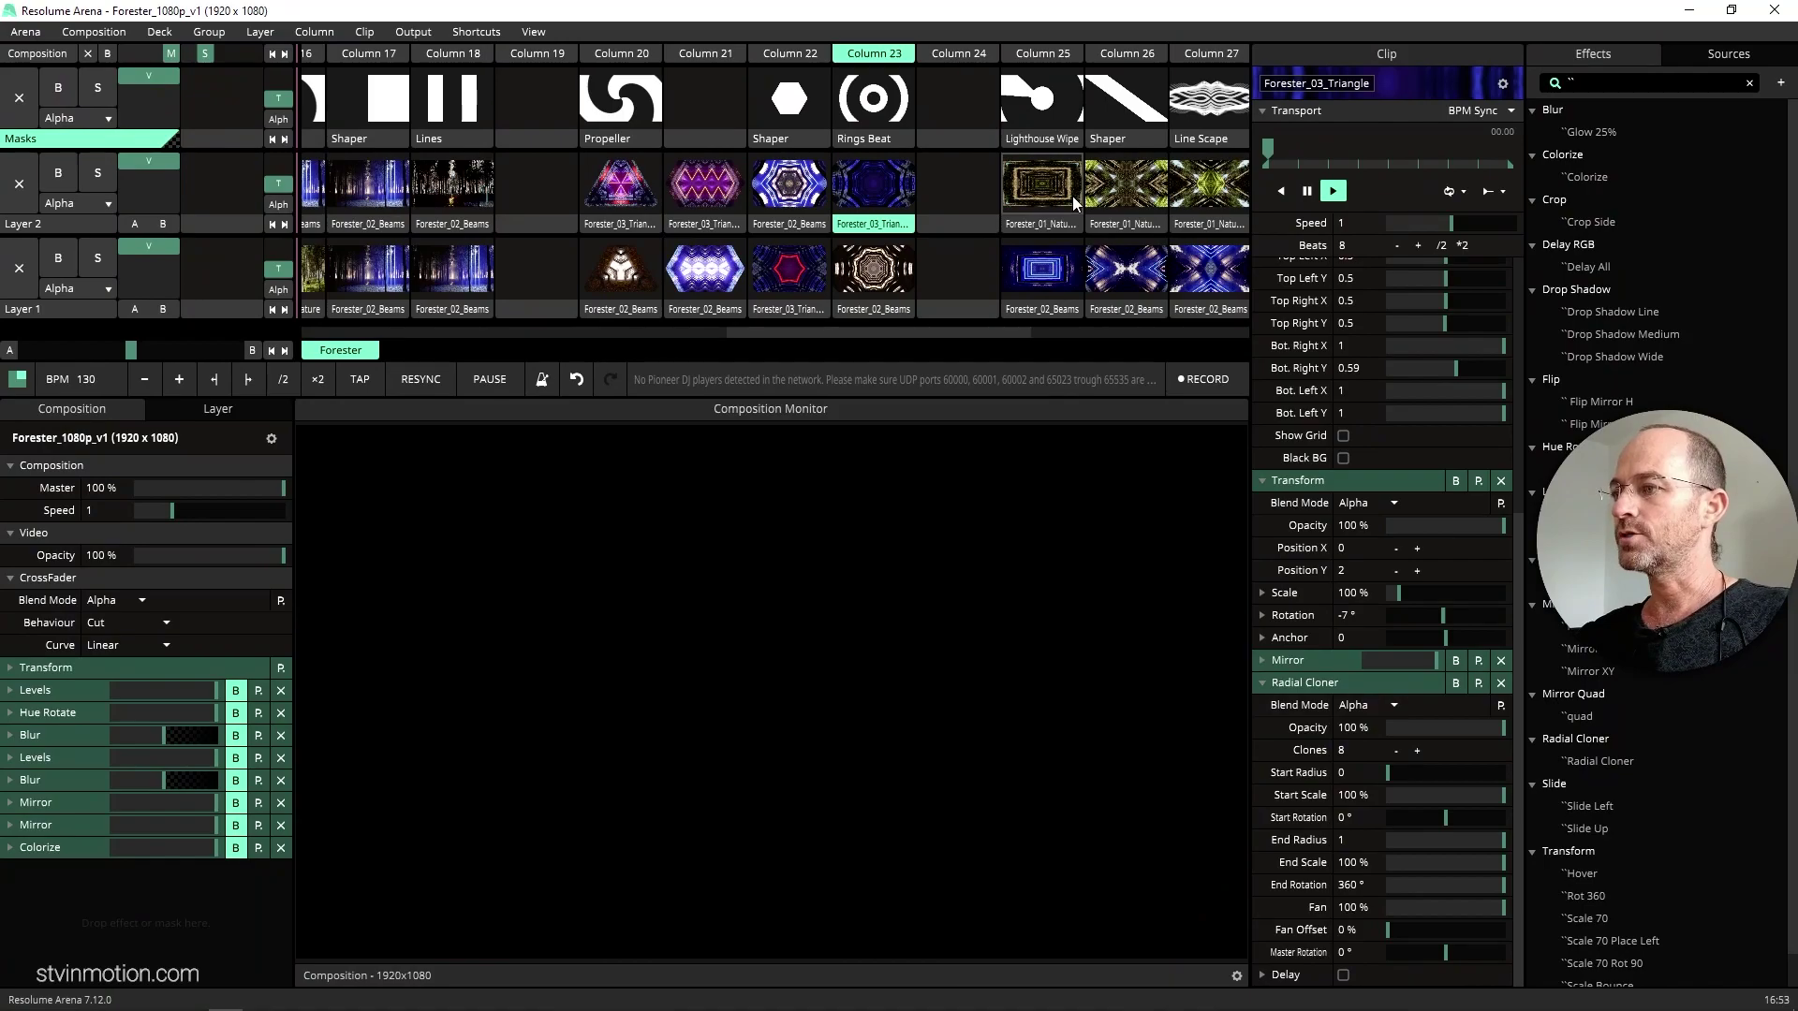
scroll(892, 189, "right", 2)
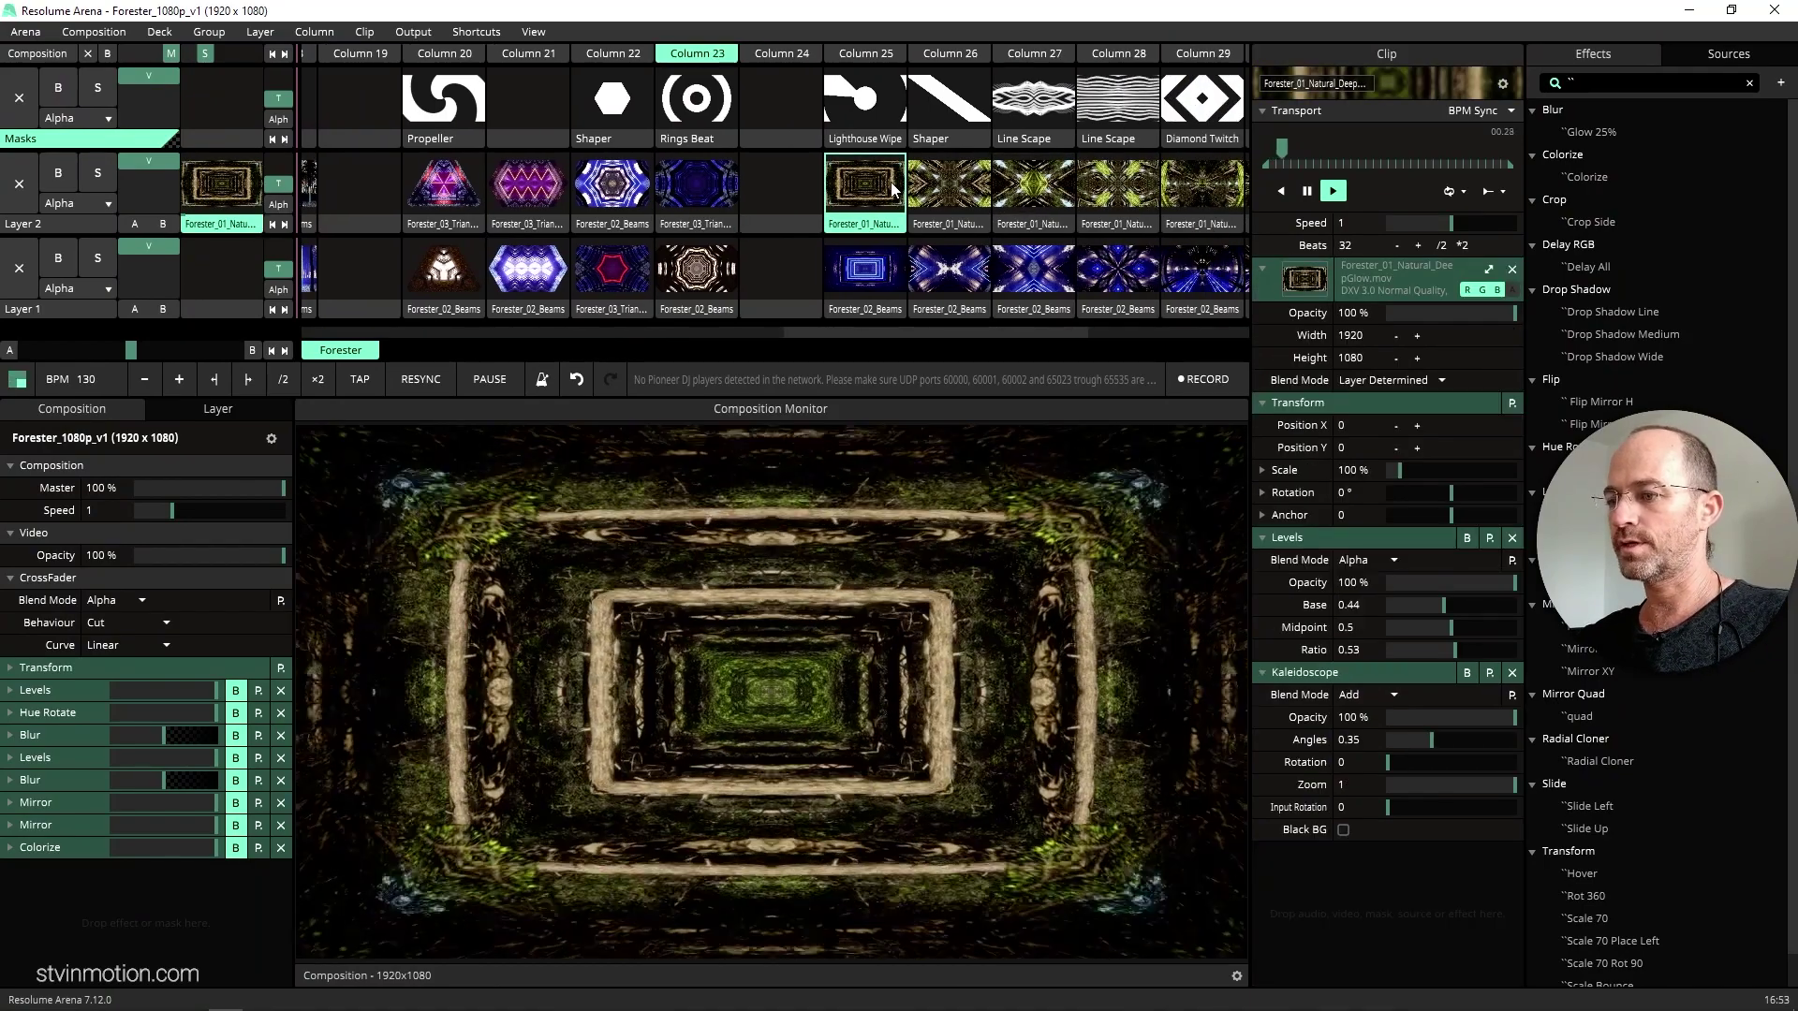
left_click(940, 189)
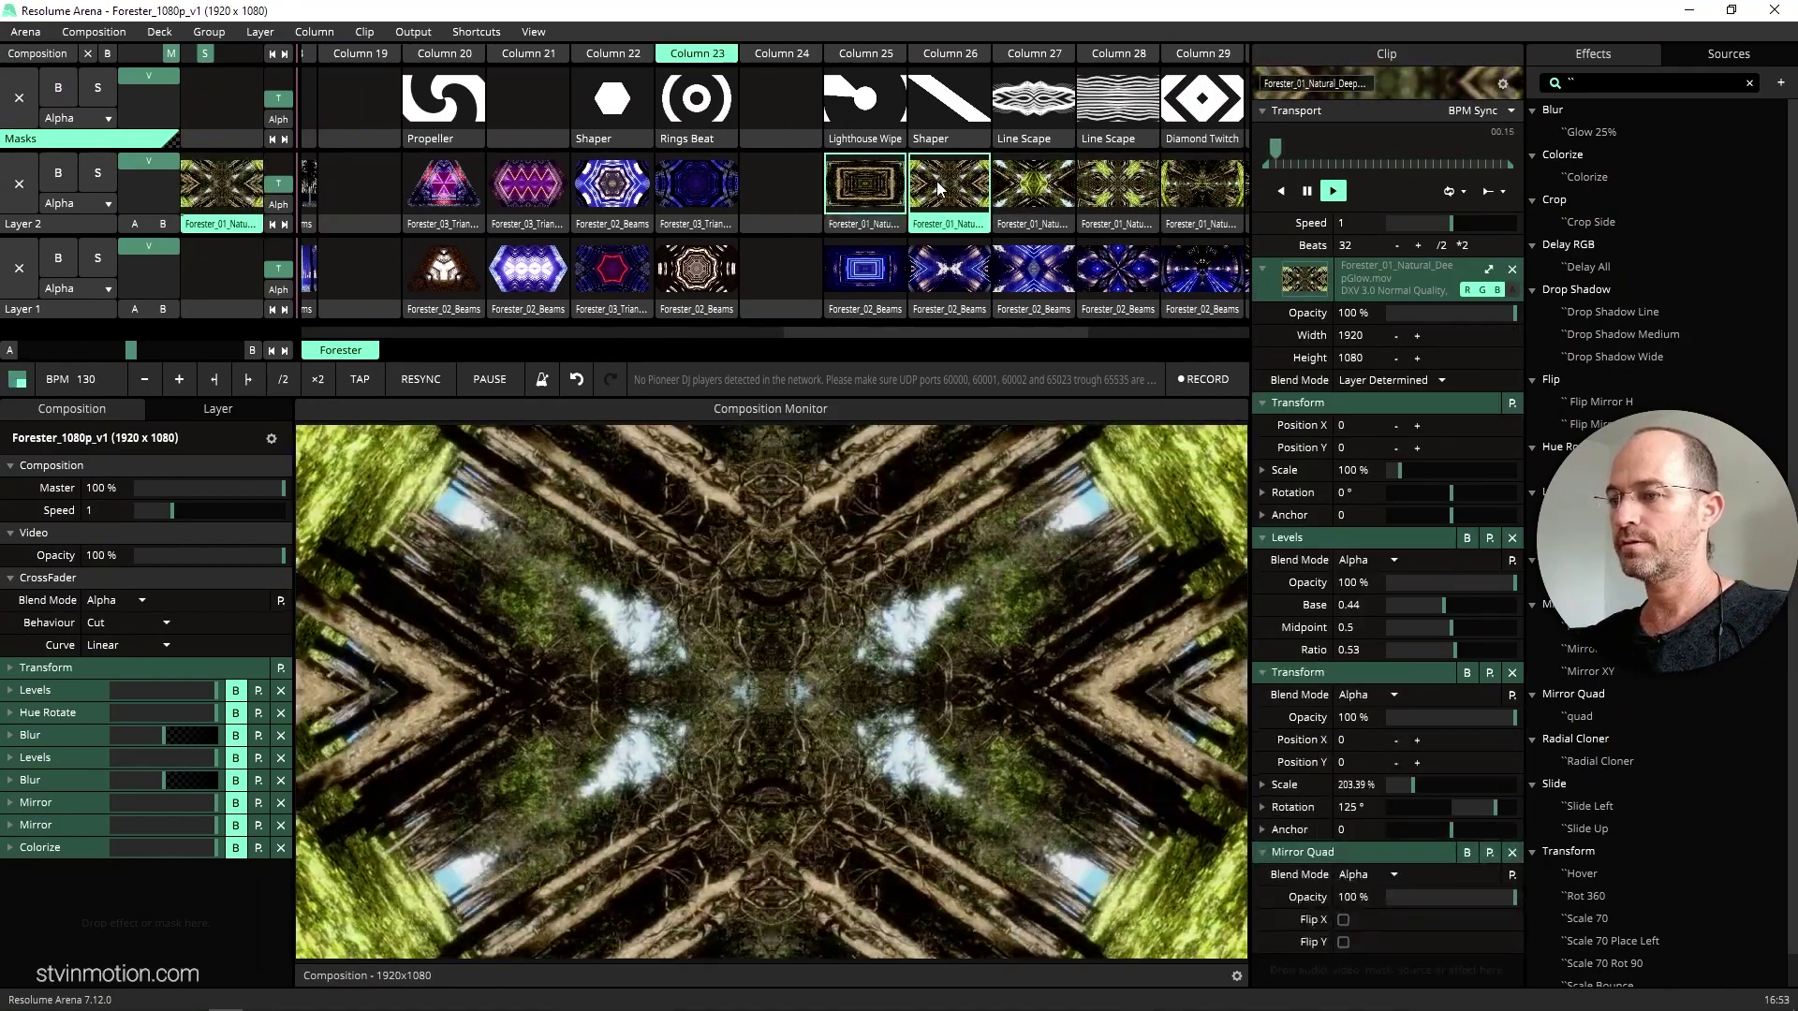
left_click(1010, 184)
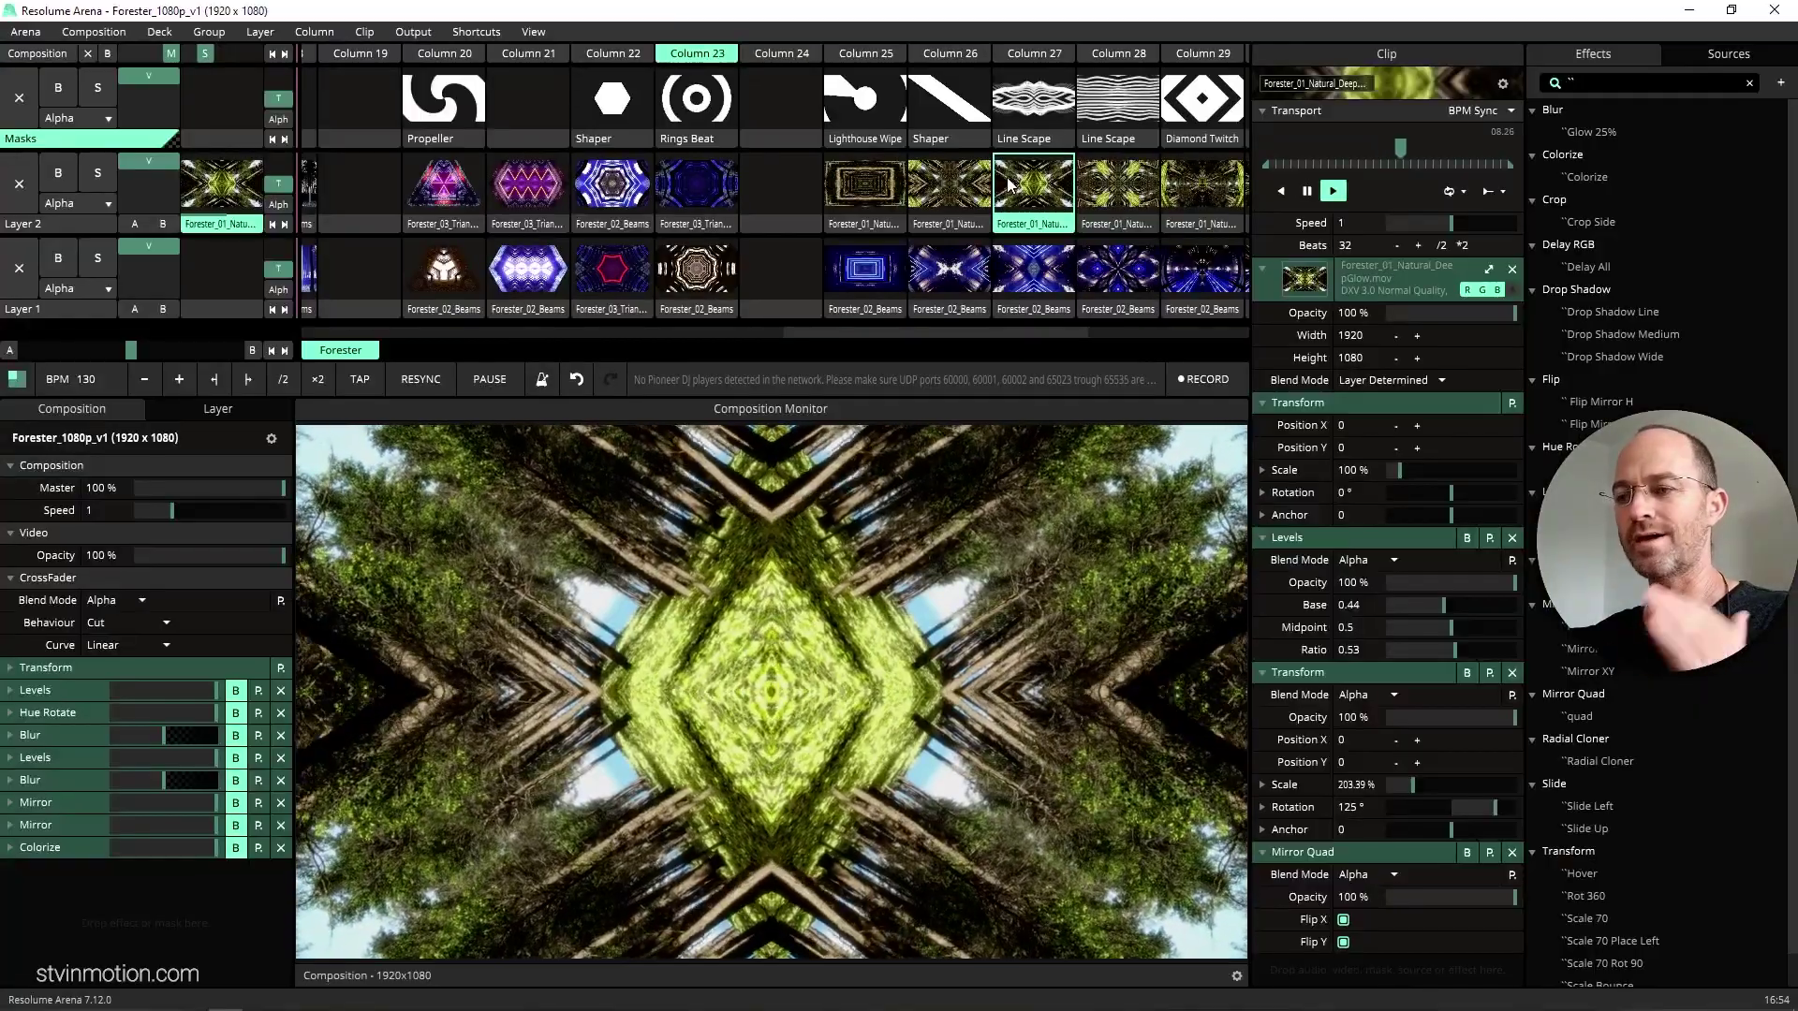
- Launch the Layer 2 clip in column 28 and compare it with its PolarKaleido effect bypassed and re-enabled
scroll(1007, 177, "right", 2)
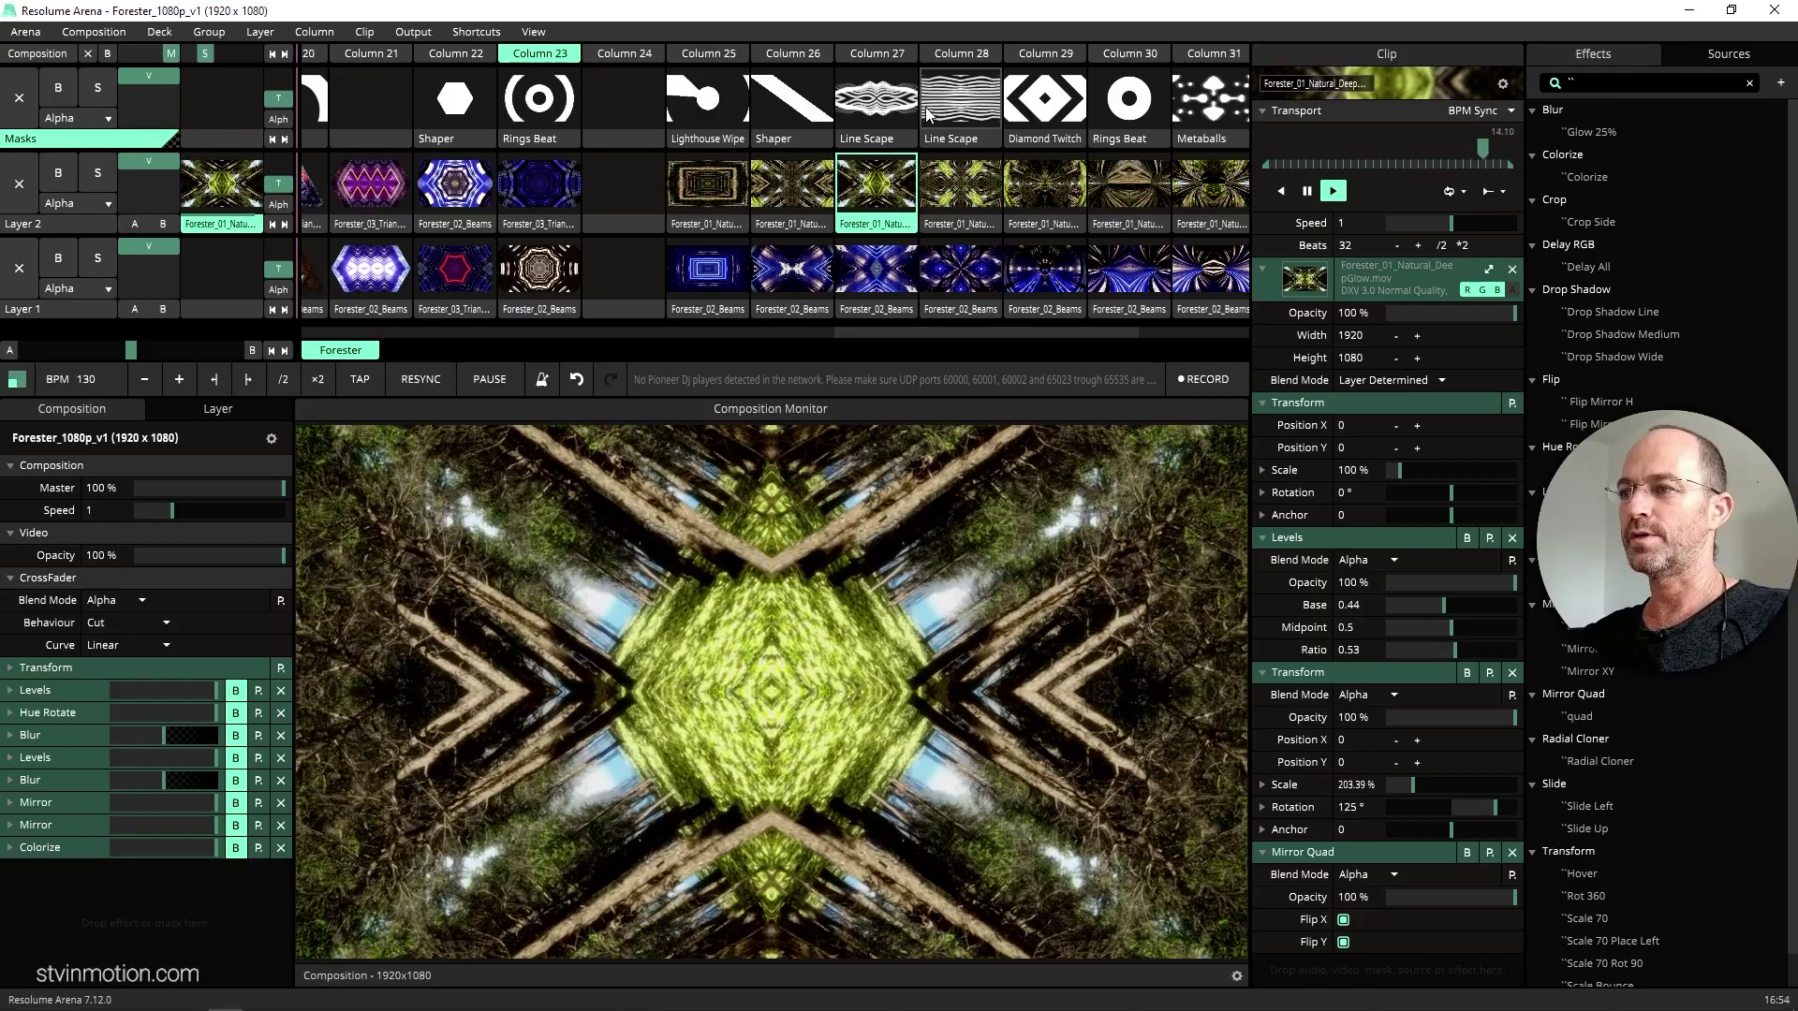
left_click(939, 180)
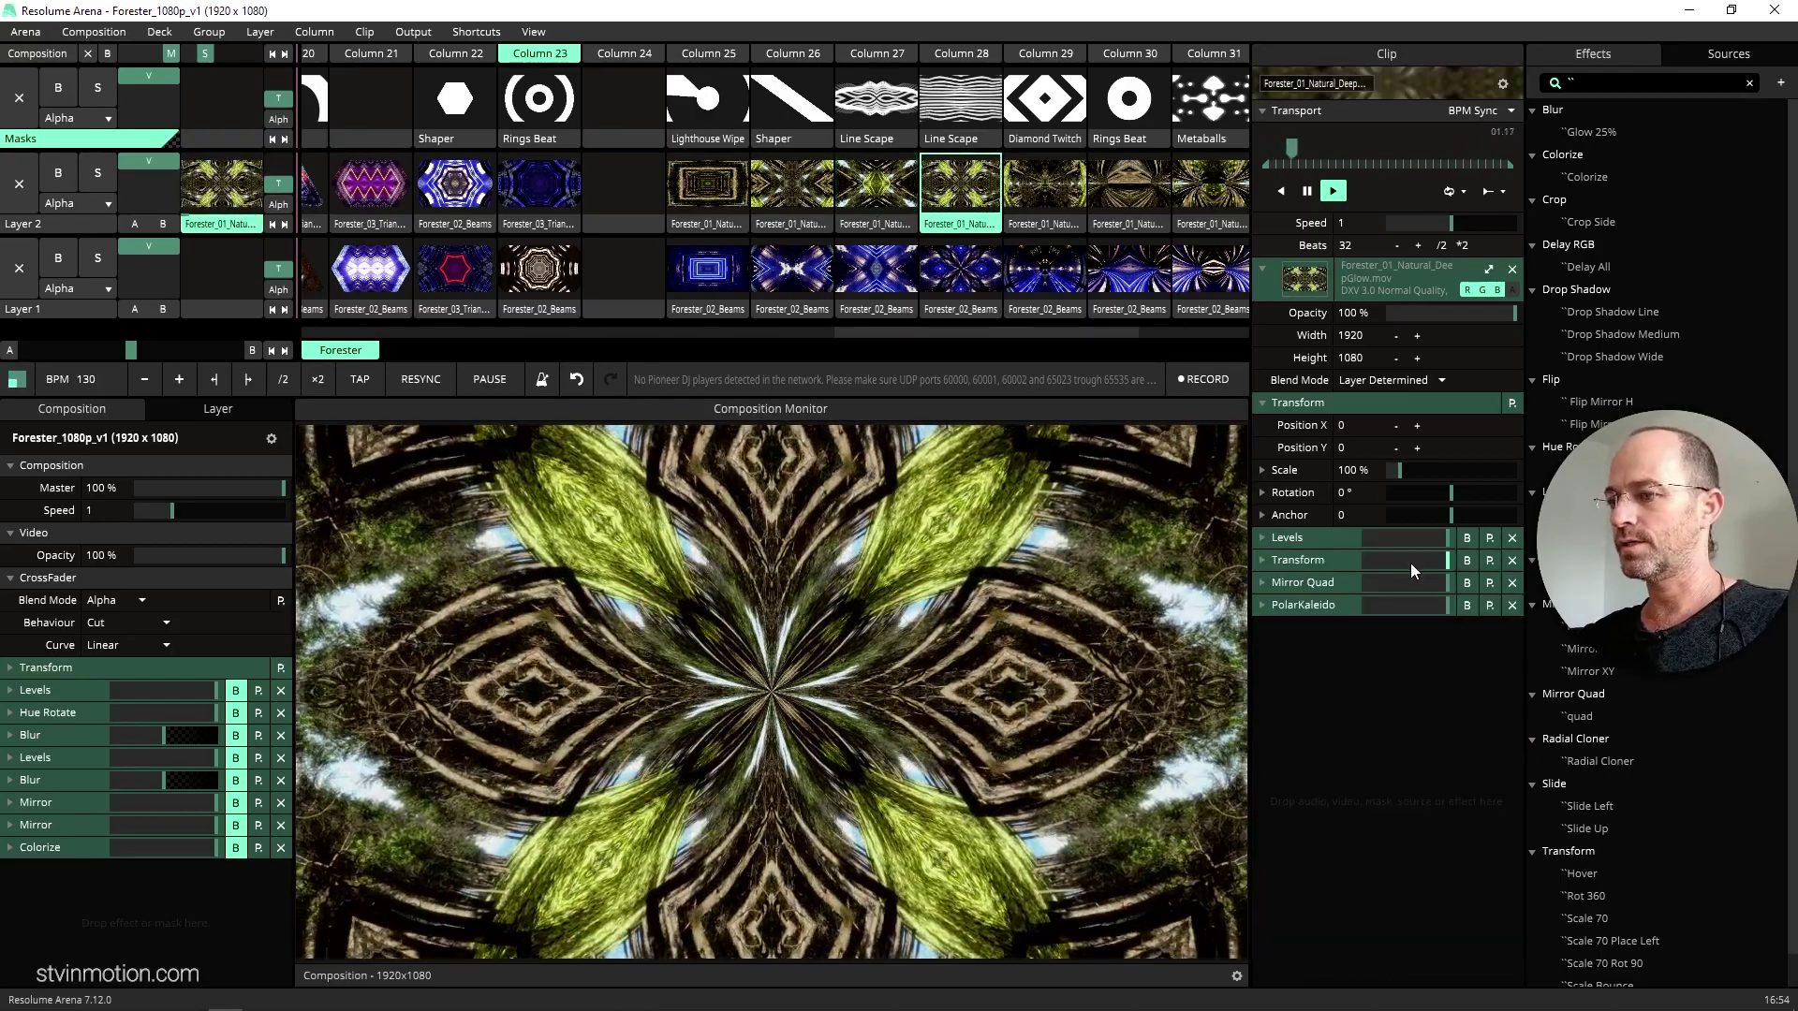
left_click(1466, 605)
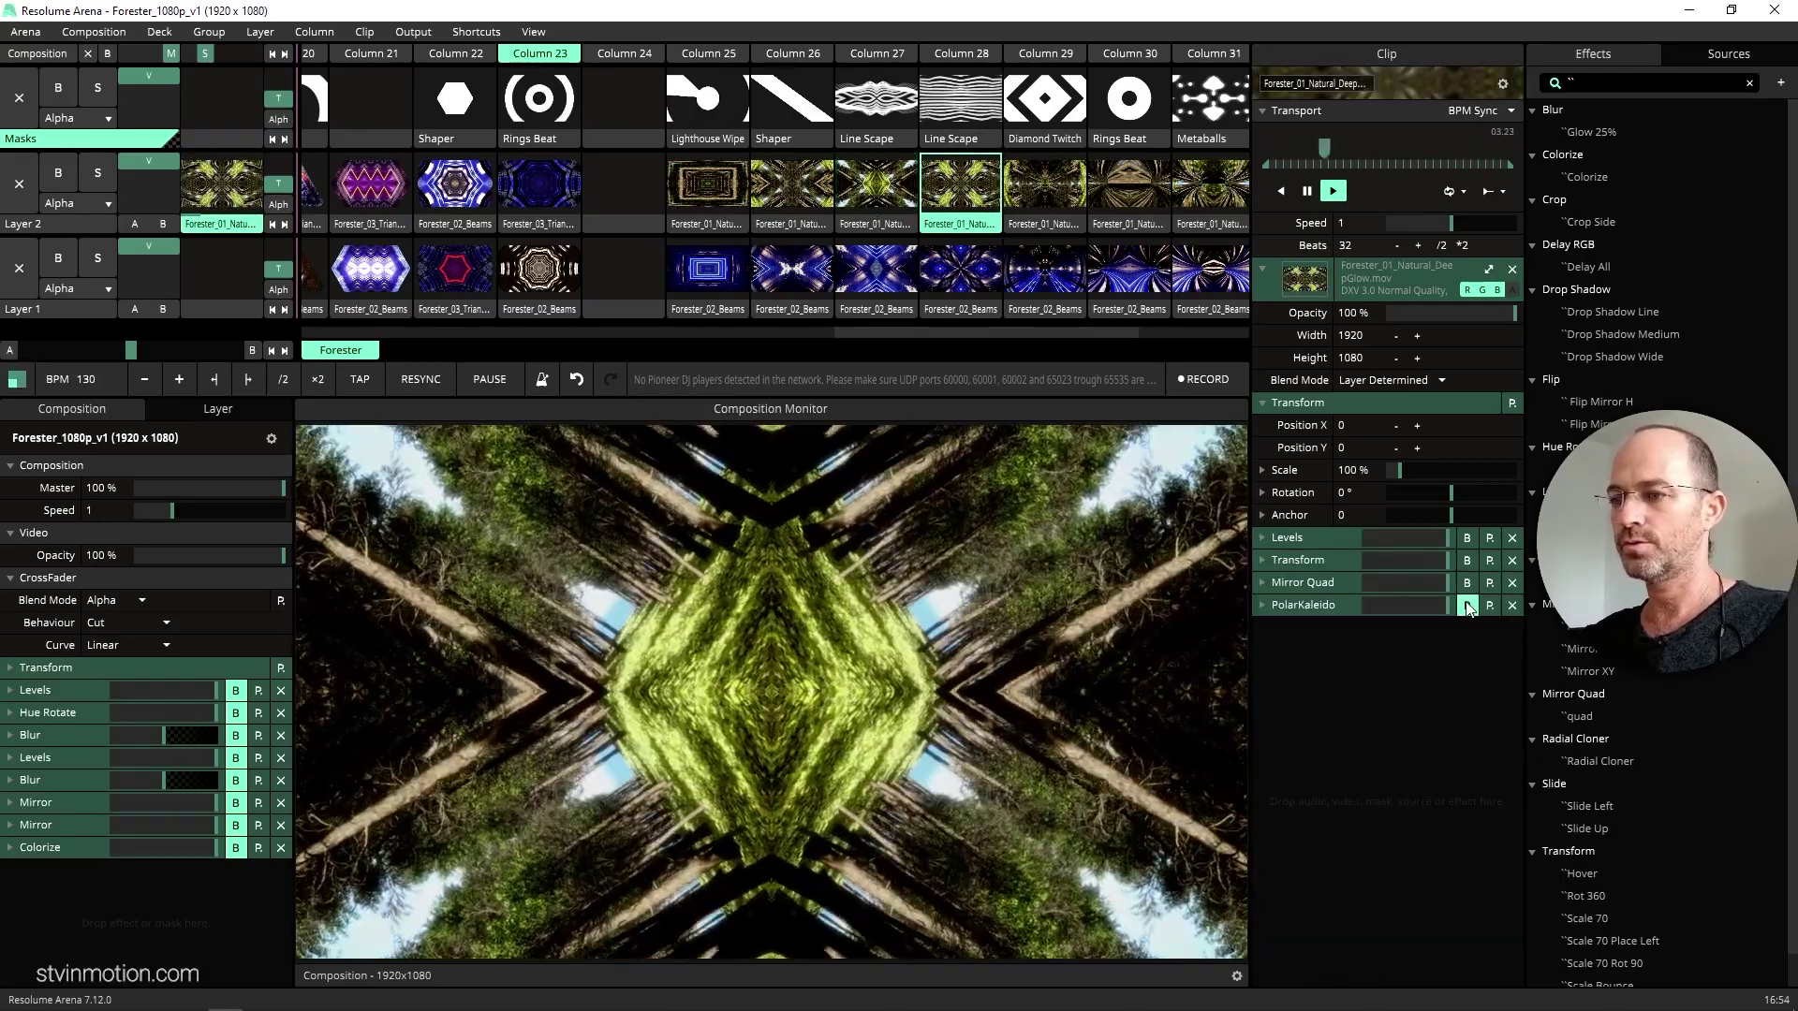
left_click(1466, 605)
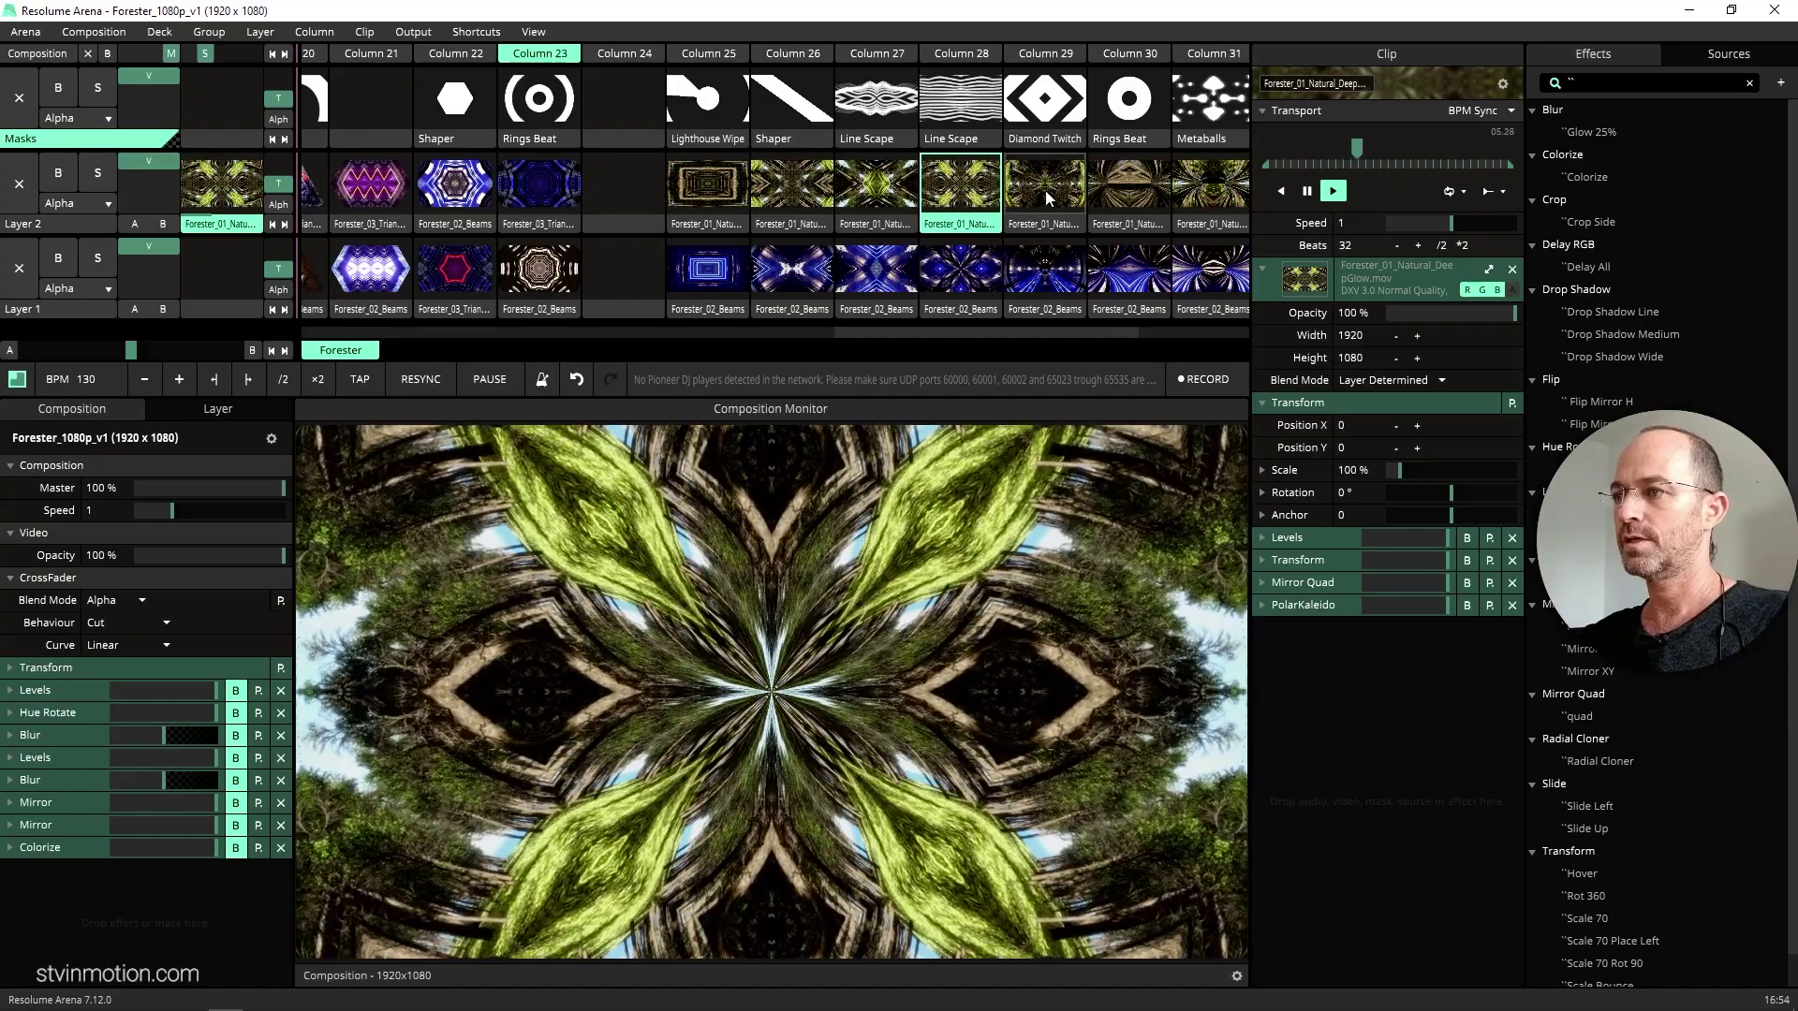
- Launch the Layer 2 clips of columns 29 and 30 in turn to view their PolarKaleido and Tunnel effects
left_click(1045, 190)
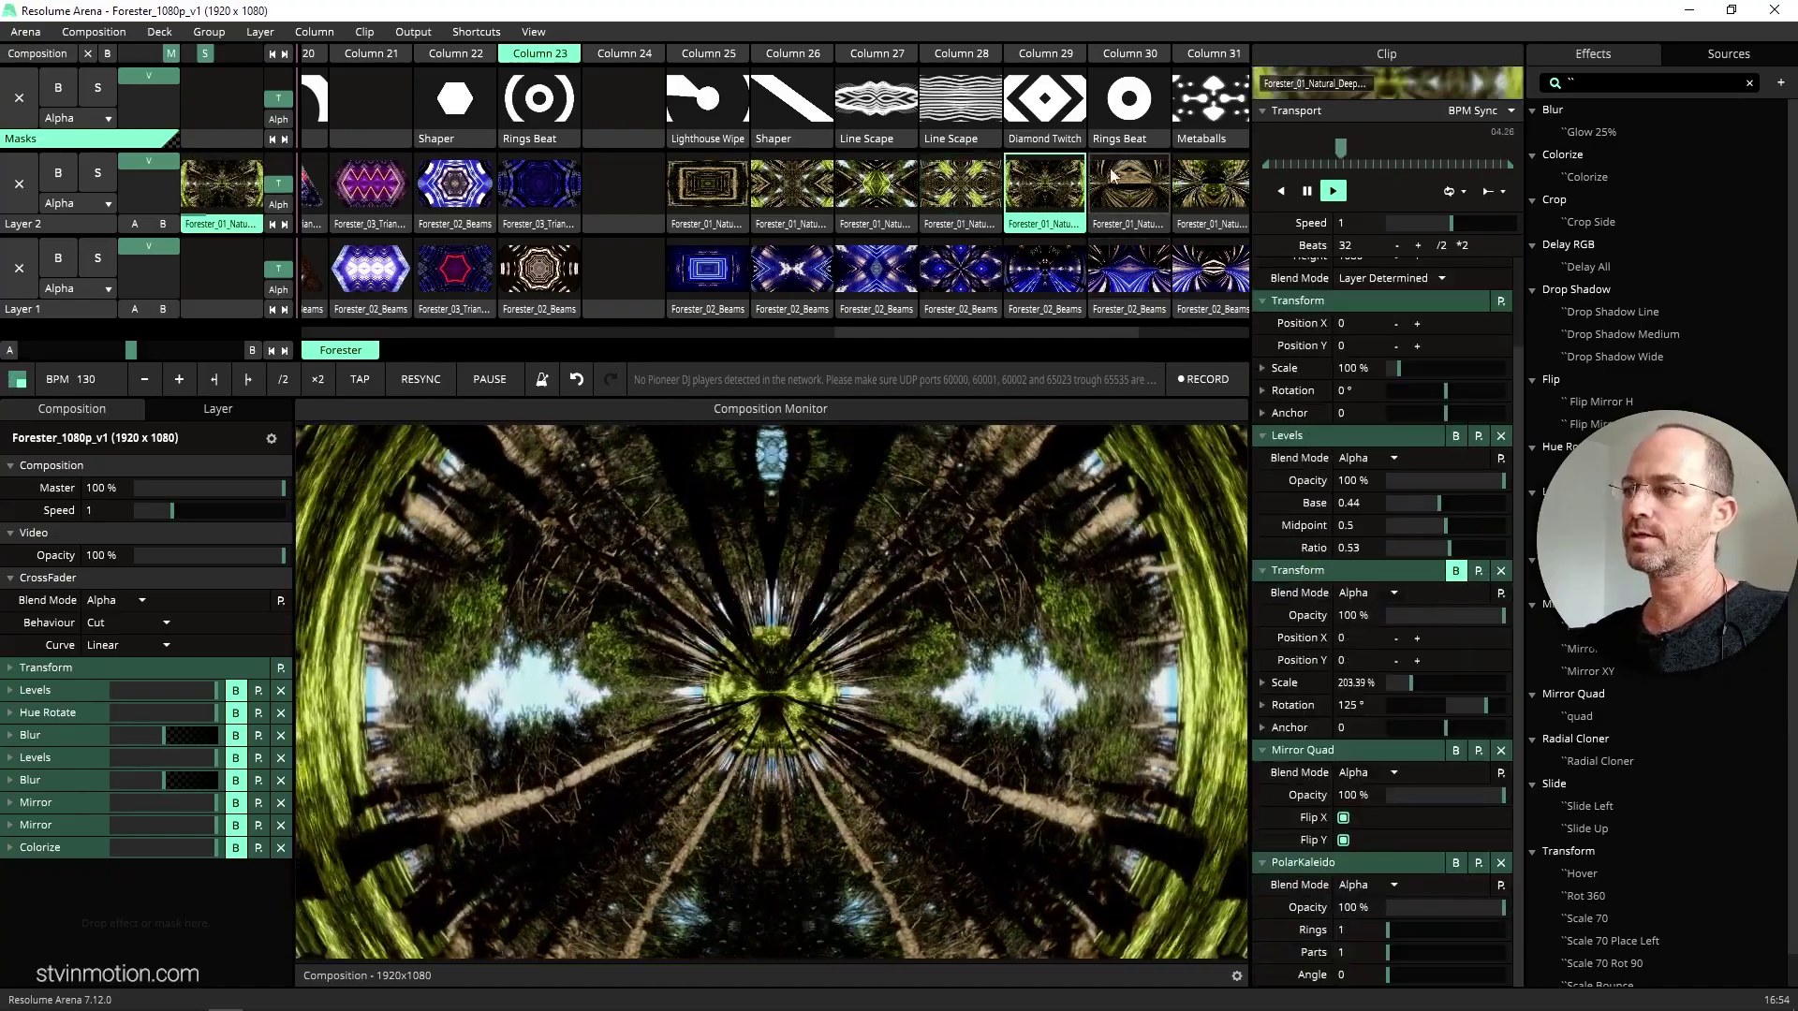
left_click(1120, 187)
scroll(1121, 194, "down", 3)
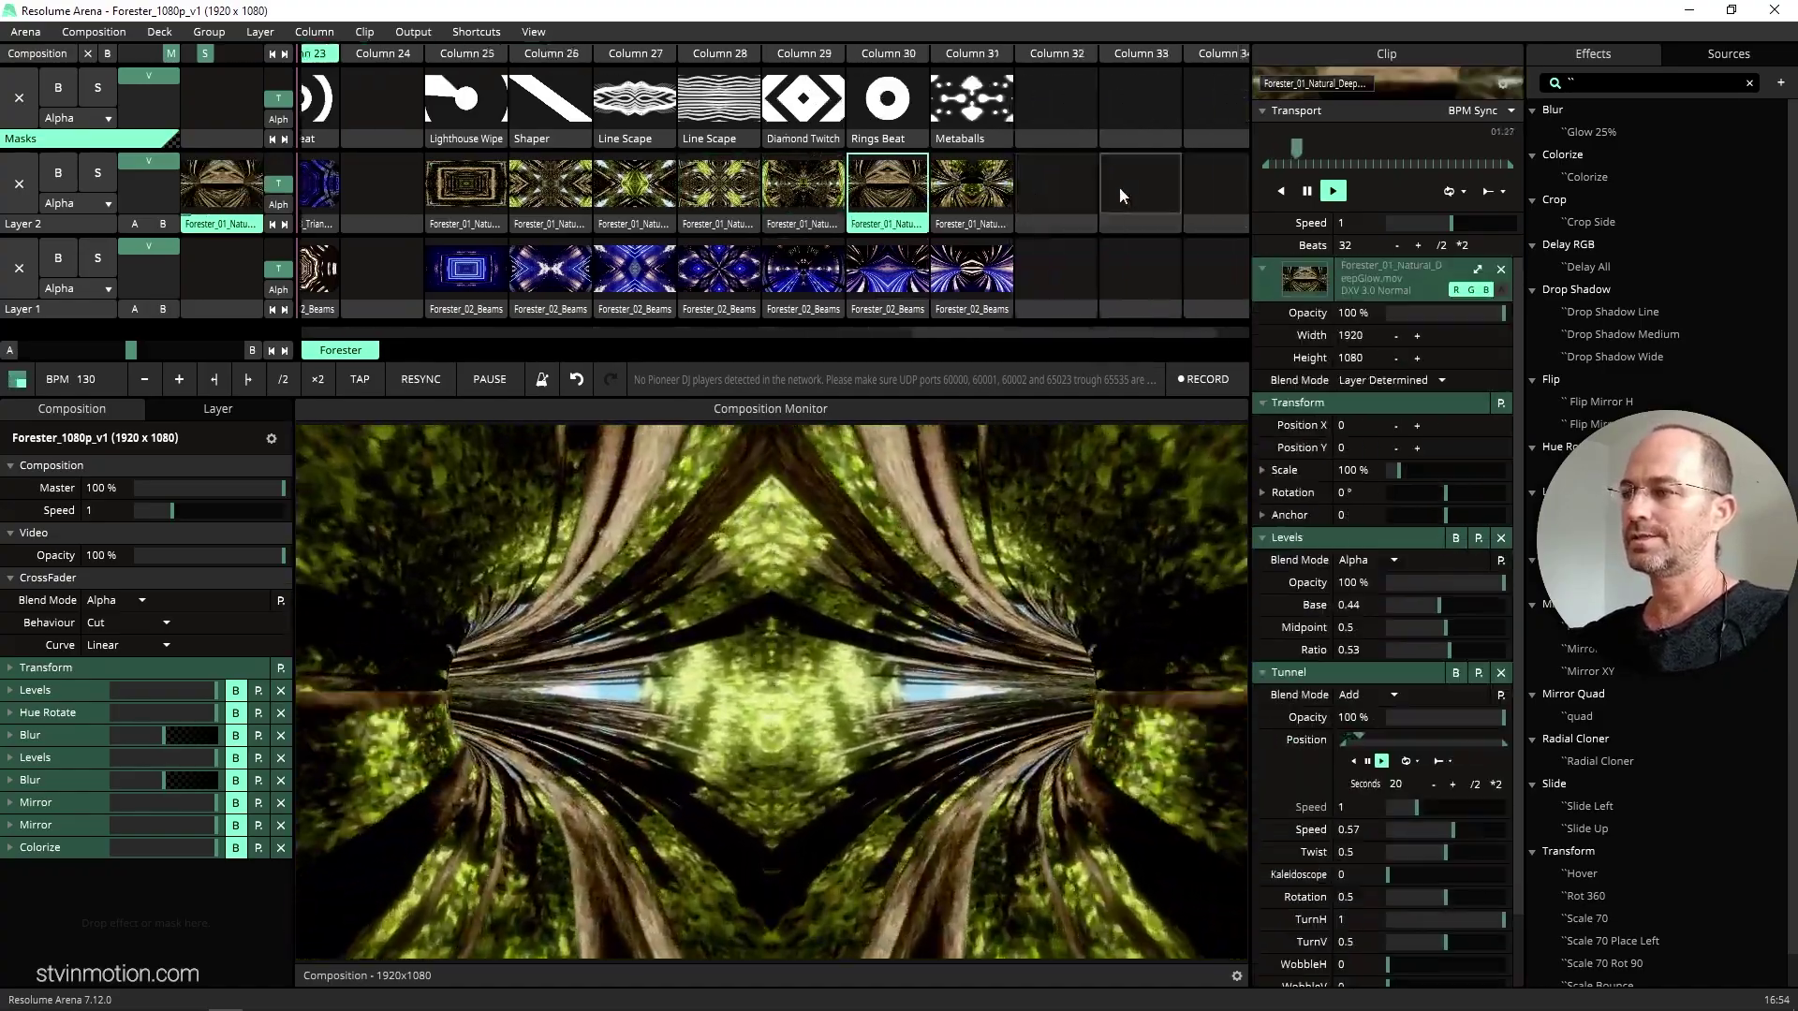